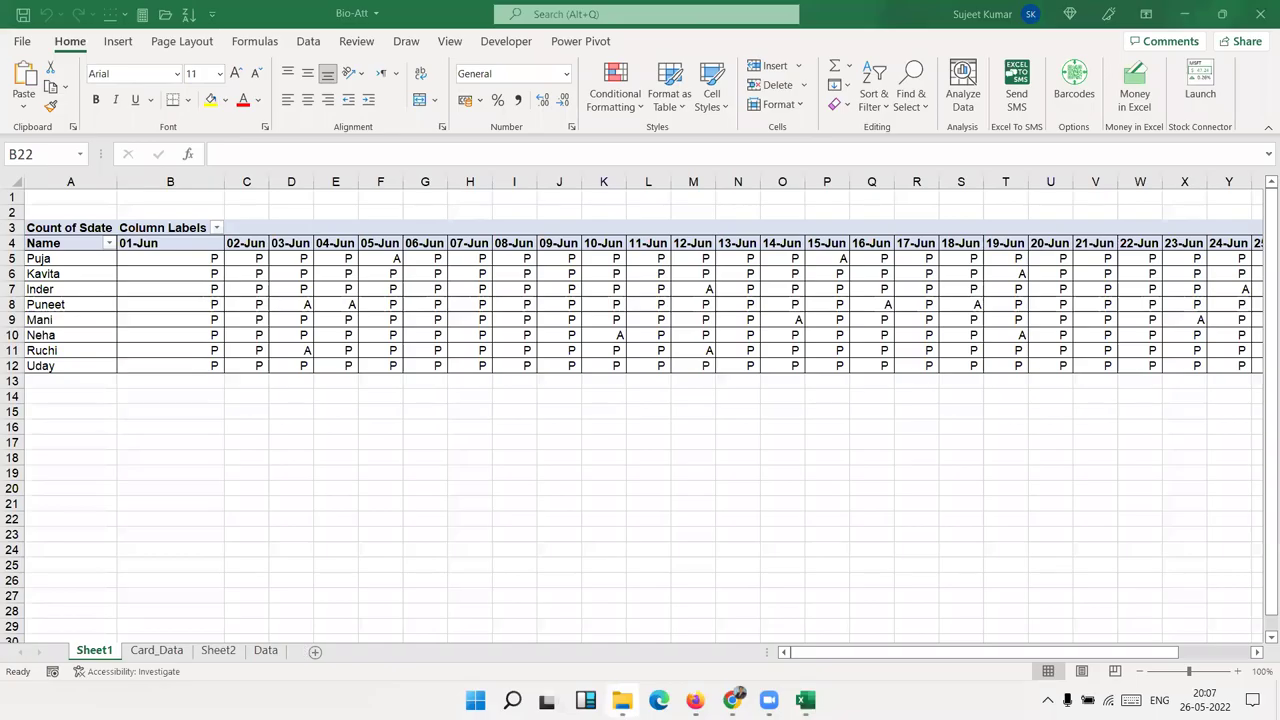
Switch to the Card_Data sheet and select the punch time in cell B18
{"action": "left_click", "coordinate": [160, 651]}
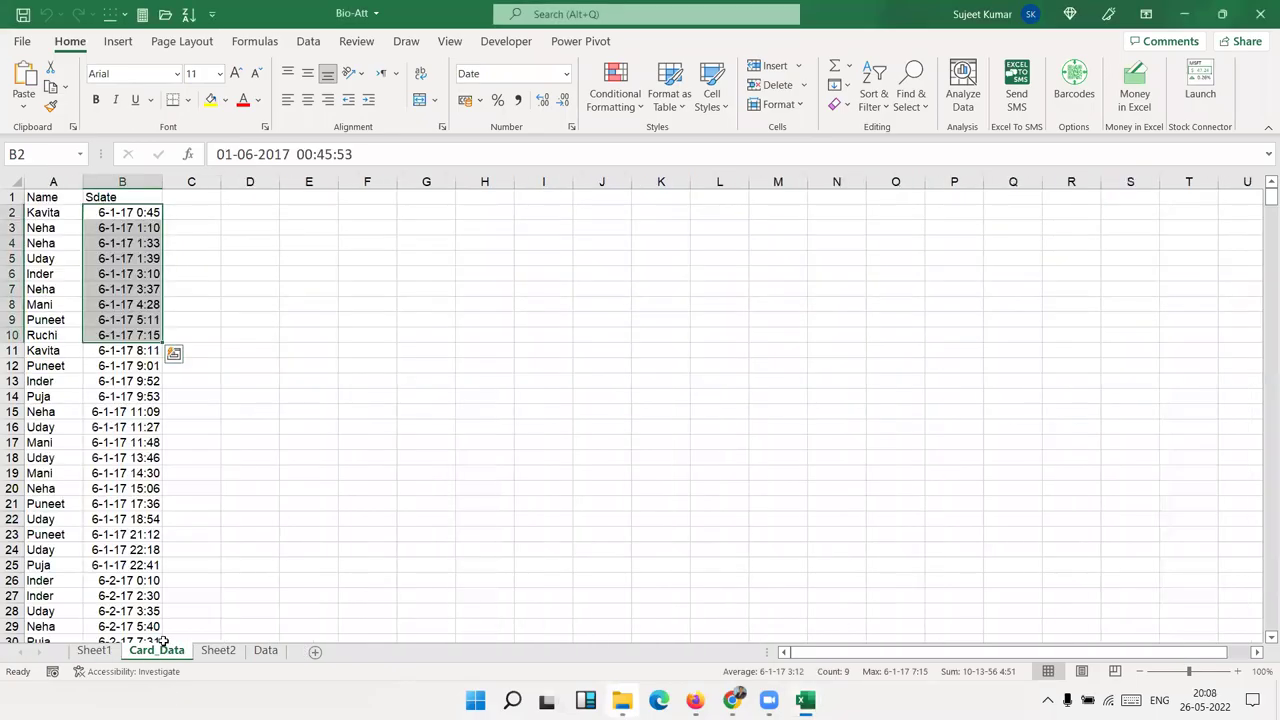
{"action": "left_click", "coordinate": [120, 456]}
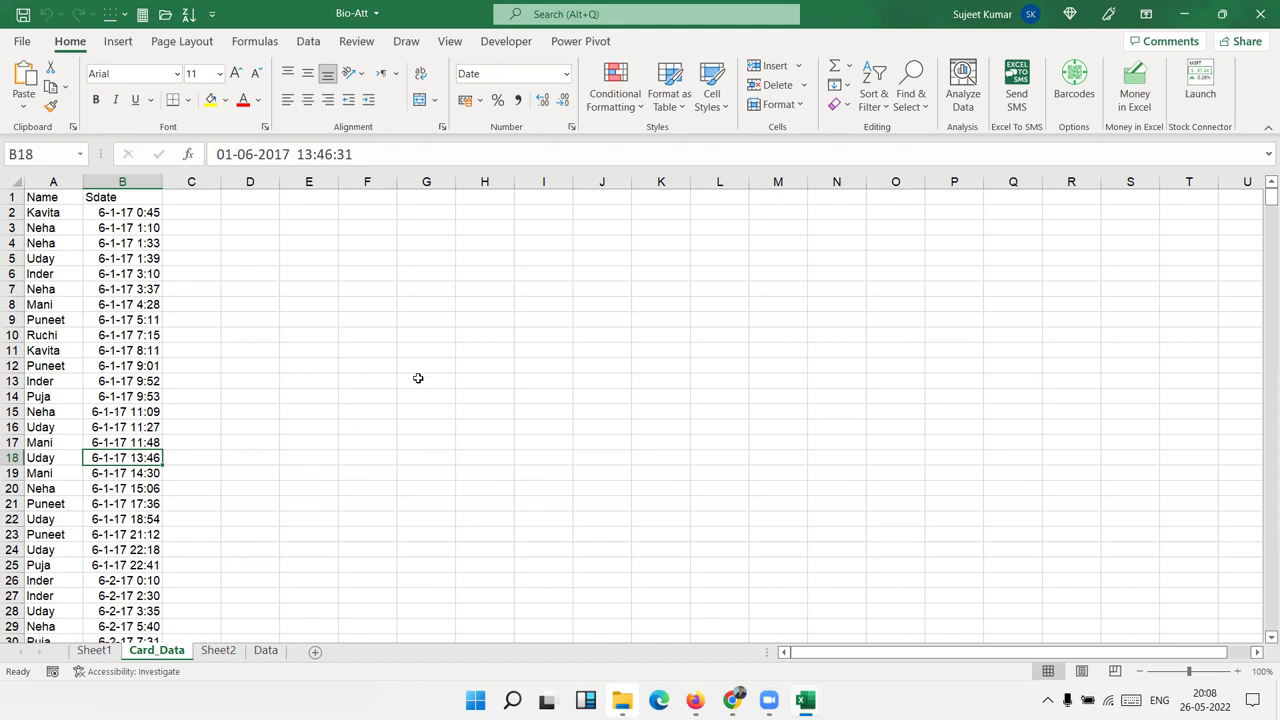
Highlight the Name and Sdate punch ranges on Card_Data, then go back to the Sheet1 pivot
{"action": "left_click", "coordinate": [58, 250]}
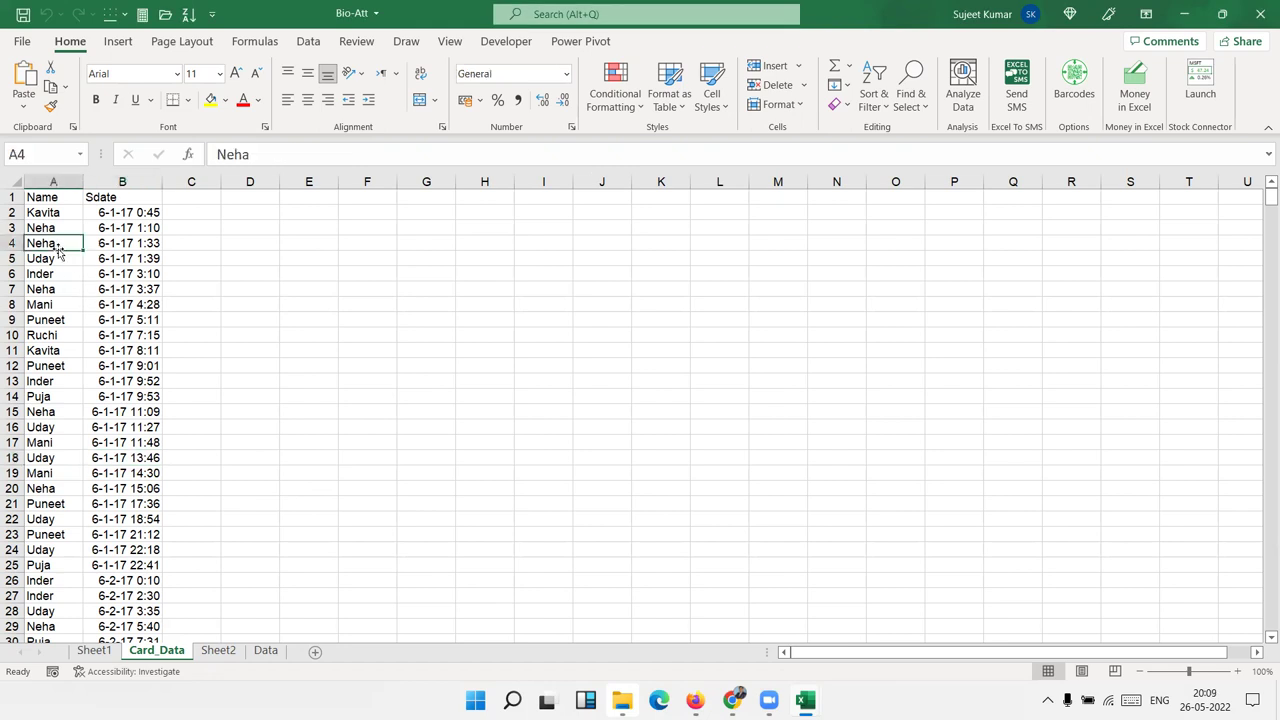
{"action": "left_click_drag", "start_coordinate": [58, 250], "coordinate": [60, 201]}
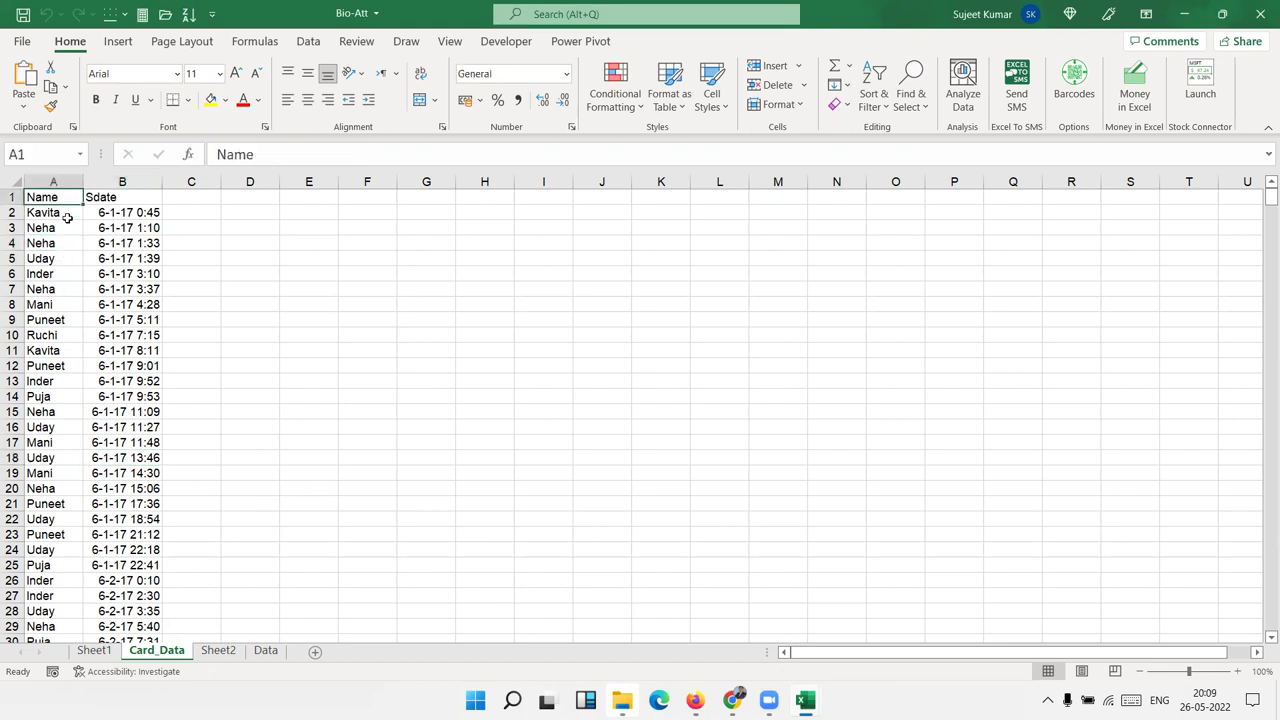
{"action": "left_click_drag", "start_coordinate": [145, 218], "coordinate": [143, 265]}
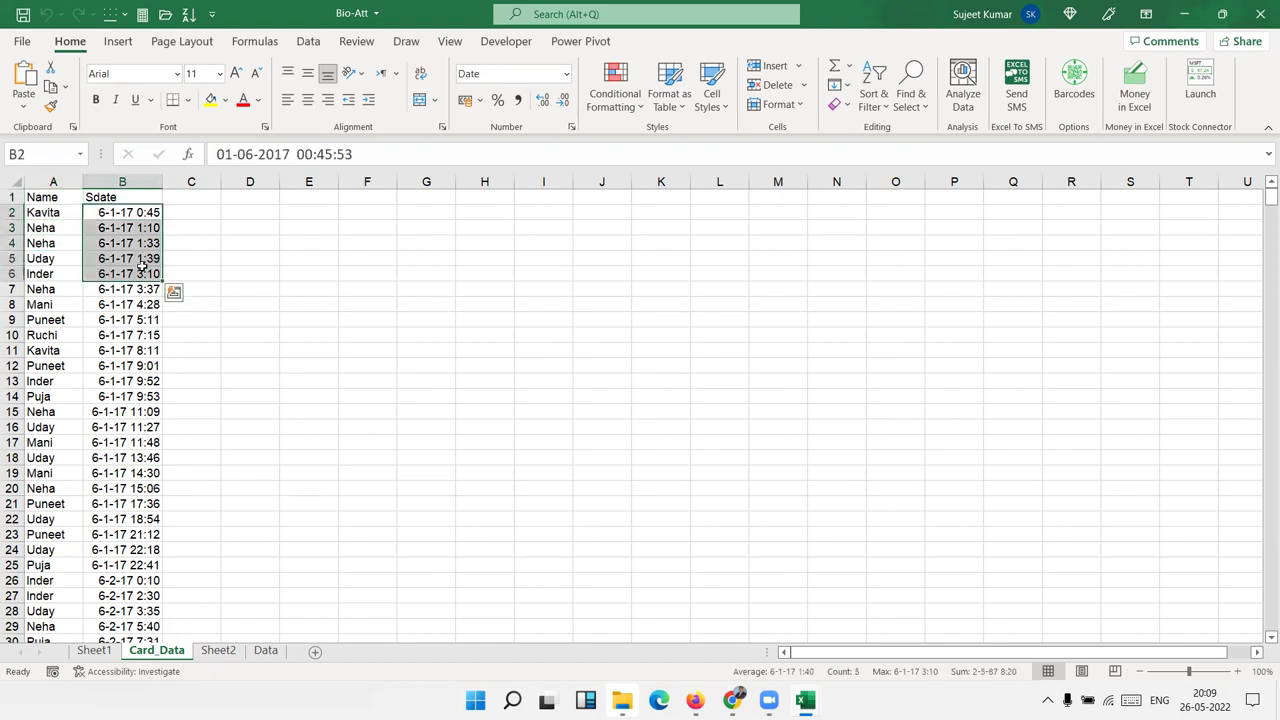
{"action": "left_click_drag", "start_coordinate": [138, 289], "coordinate": [118, 437]}
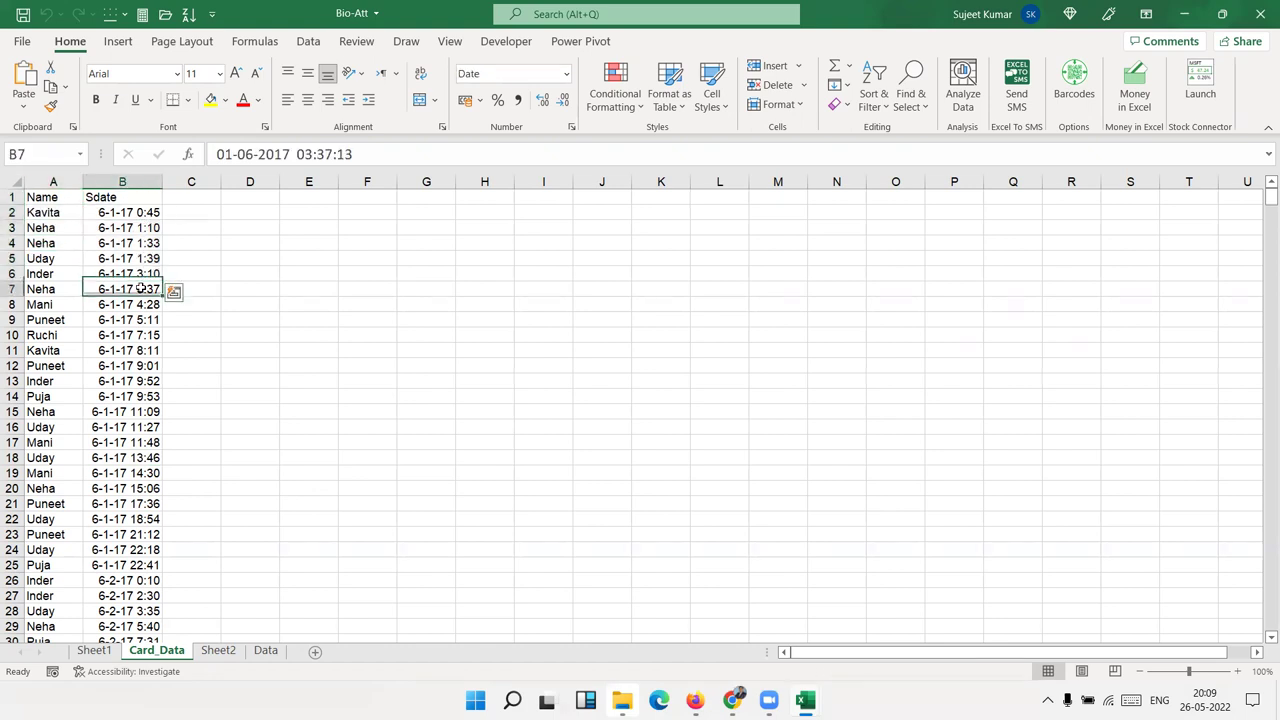
{"action": "left_click_drag", "start_coordinate": [136, 503], "coordinate": [134, 578]}
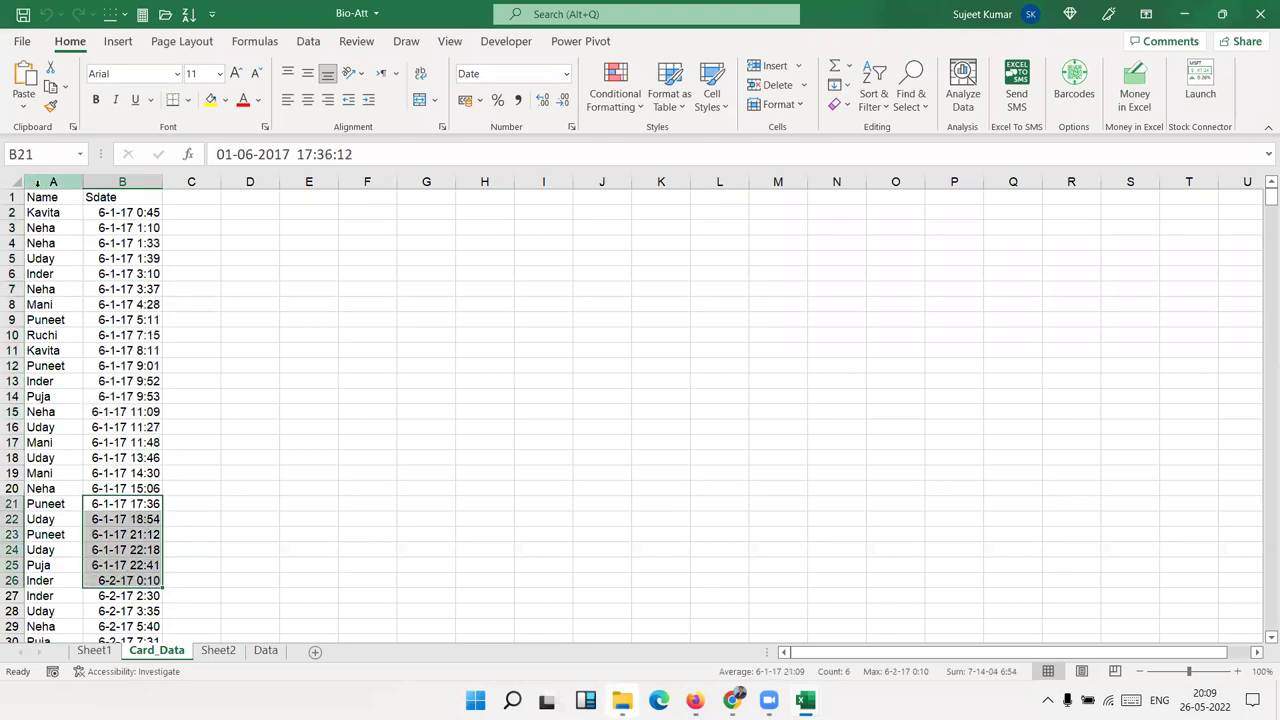
{"action": "left_click", "coordinate": [94, 650]}
{"action": "left_click", "coordinate": [178, 428]}
Try deleting Puja's 01-Jun pivot value, dismiss the can't-edit warning, then return to Card_Data
{"action": "left_click", "coordinate": [60, 261]}
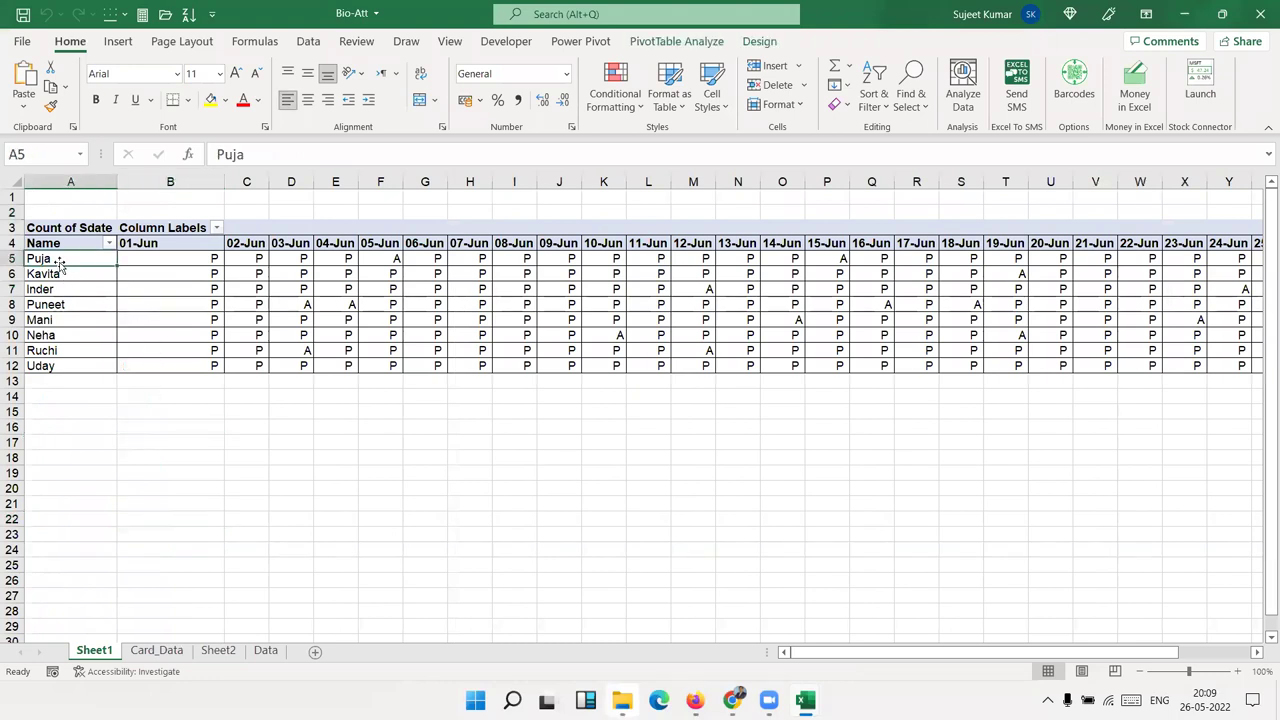
{"action": "left_click", "coordinate": [159, 243]}
{"action": "left_click", "coordinate": [172, 259]}
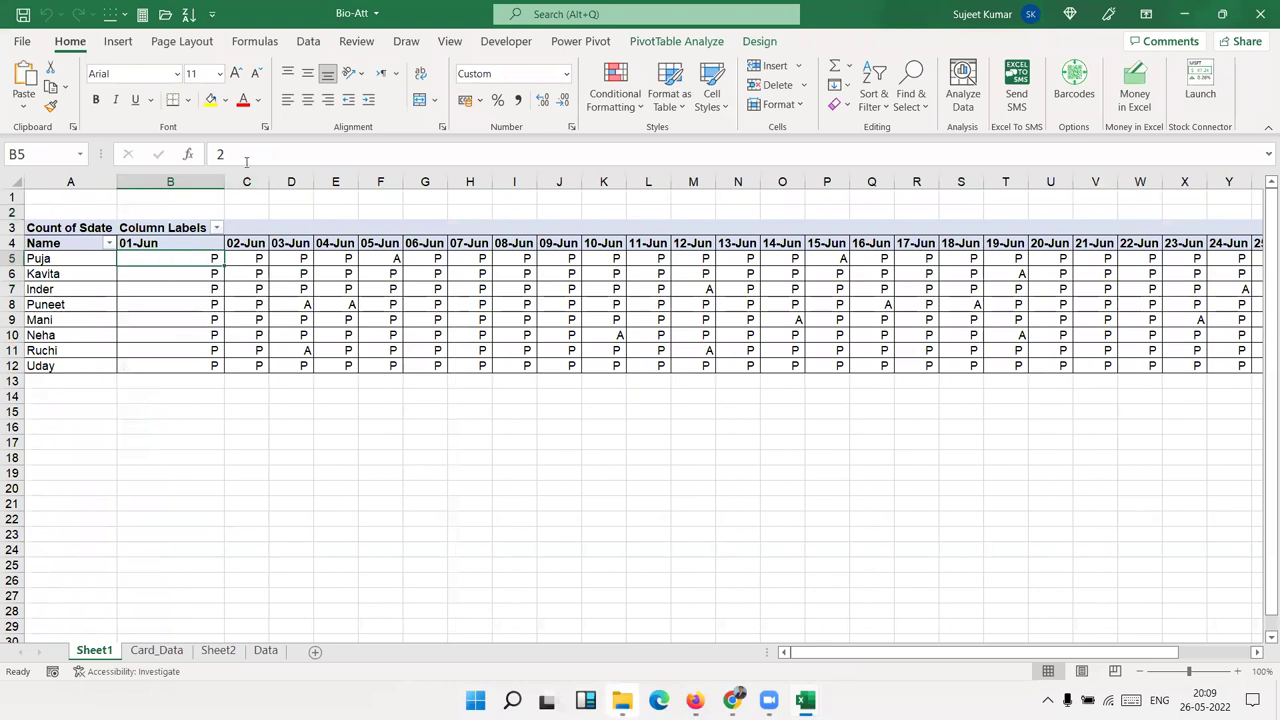
{"action": "key", "text": "Delete"}
{"action": "left_click", "coordinate": [645, 394]}
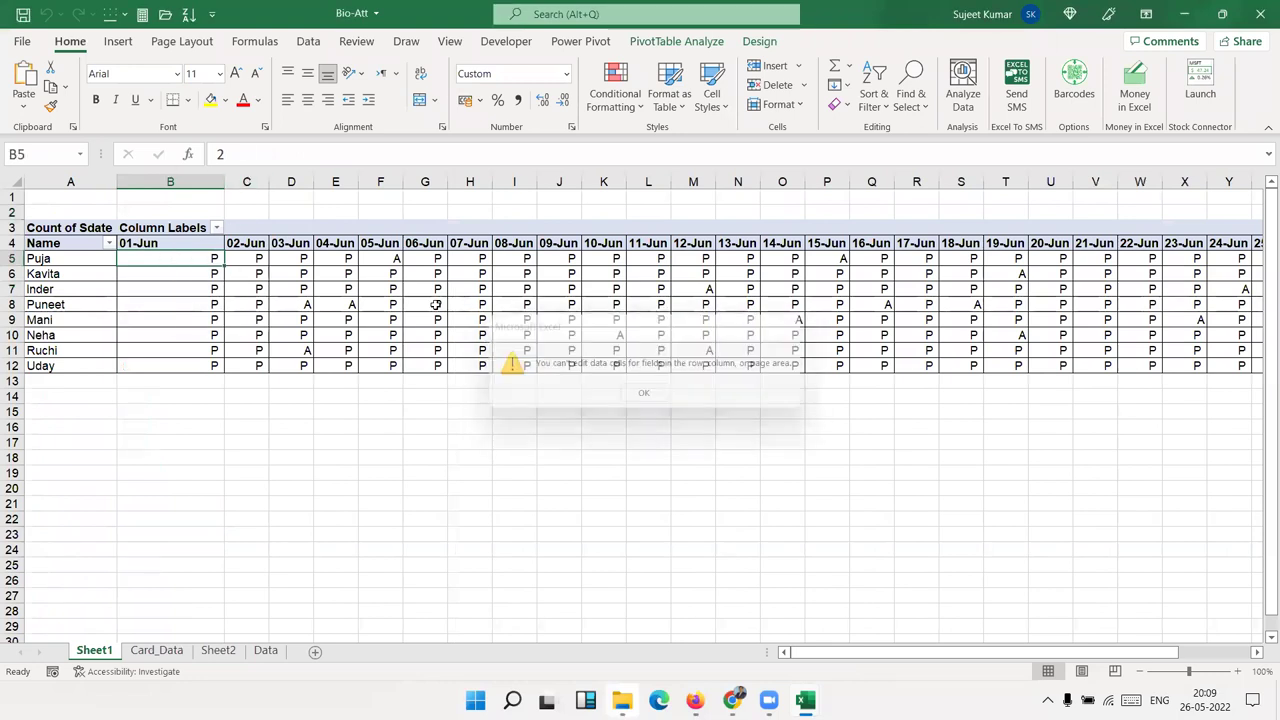
{"action": "left_click", "coordinate": [246, 154]}
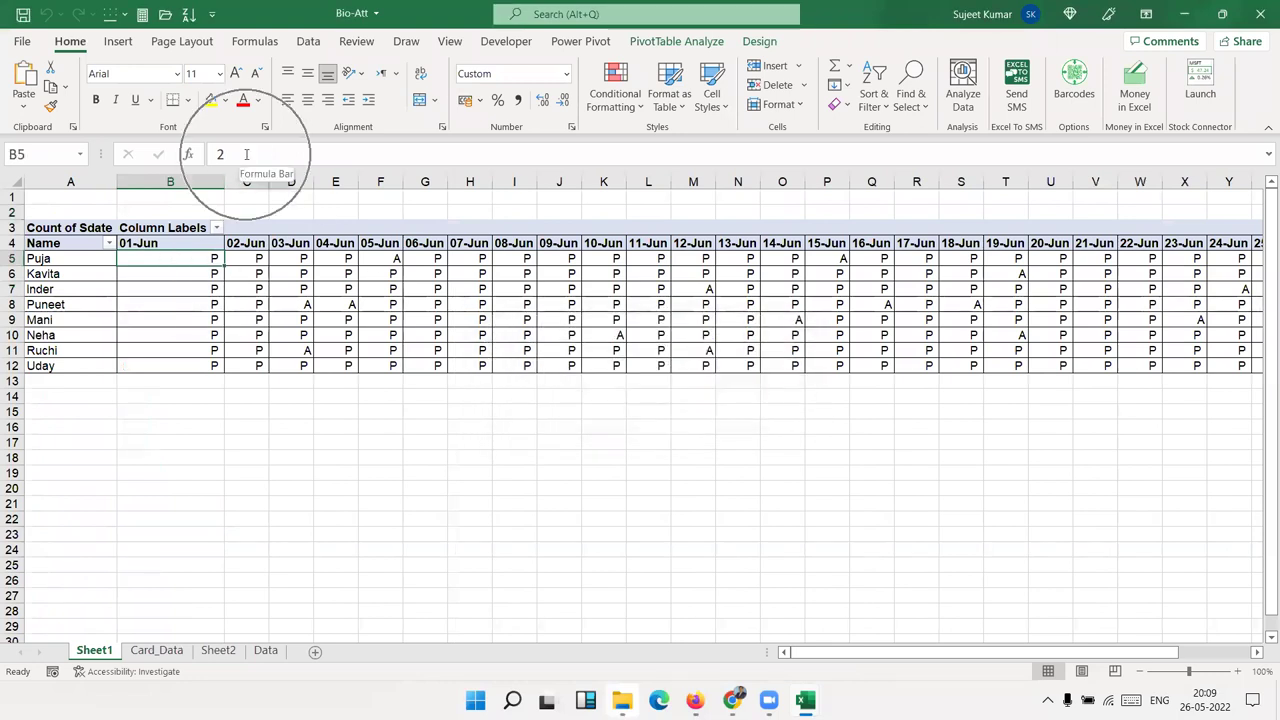
{"action": "left_click", "coordinate": [372, 257]}
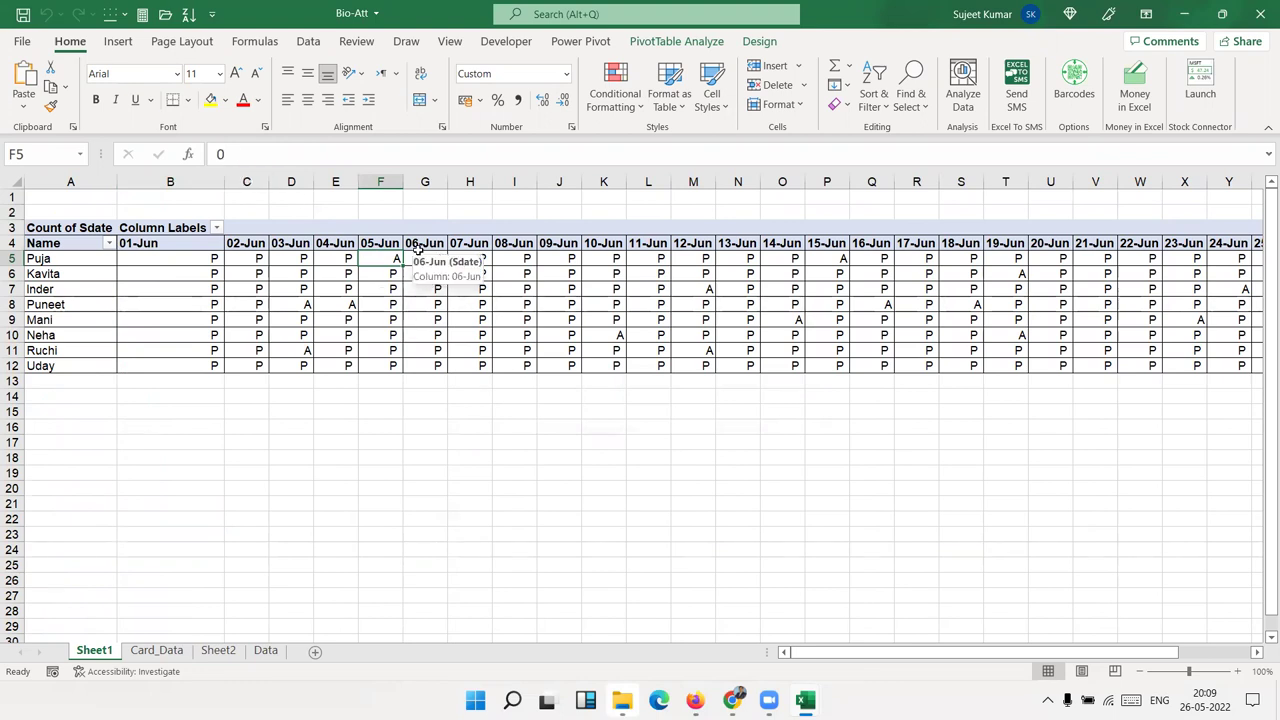
{"action": "left_click", "coordinate": [165, 651]}
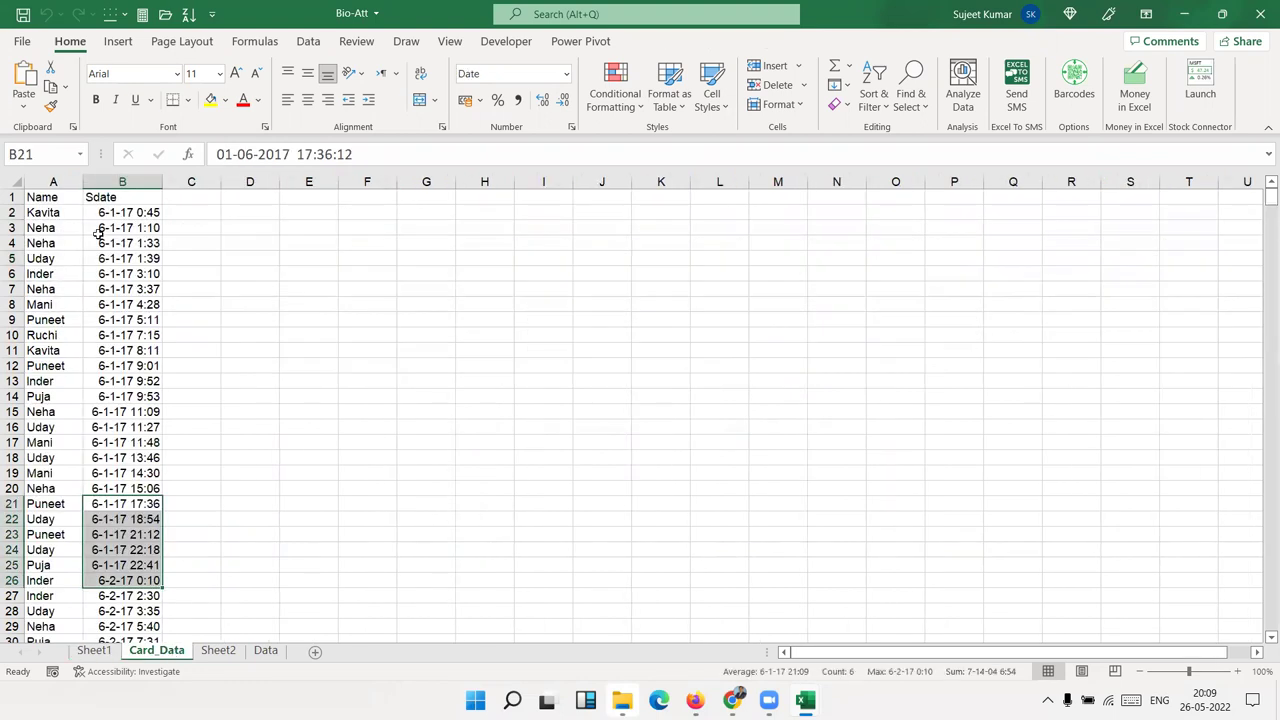
Permanently delete the Sheet1 pivot sheet and land on Card_Data at cell B10
{"action": "left_click", "coordinate": [92, 650]}
{"action": "right_click", "coordinate": [88, 650]}
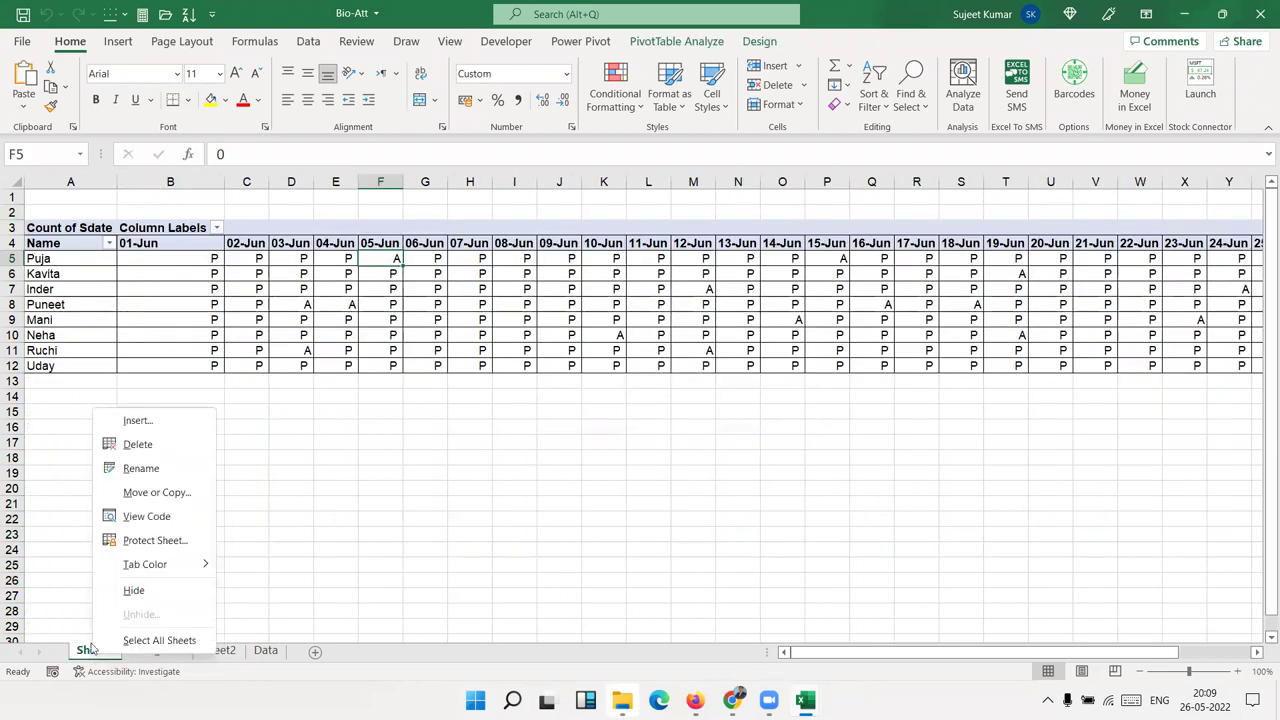
{"action": "left_click", "coordinate": [139, 445]}
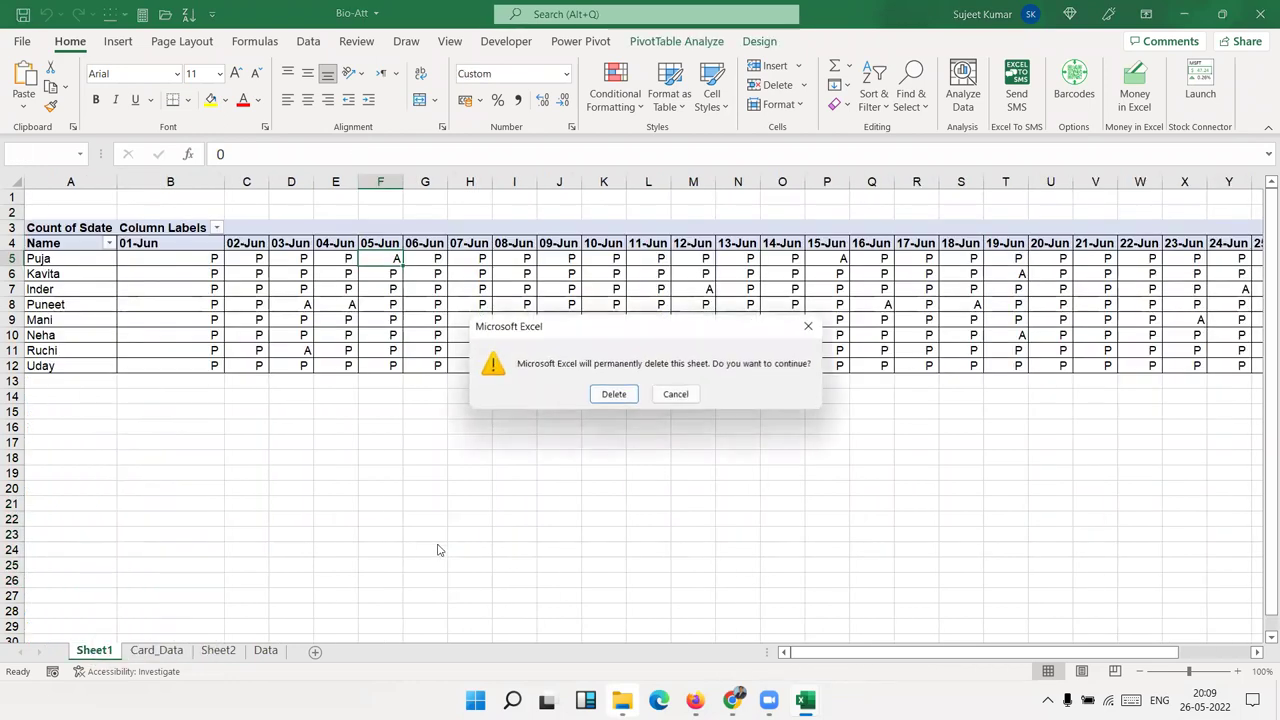
{"action": "left_click", "coordinate": [612, 394]}
{"action": "left_click", "coordinate": [122, 335]}
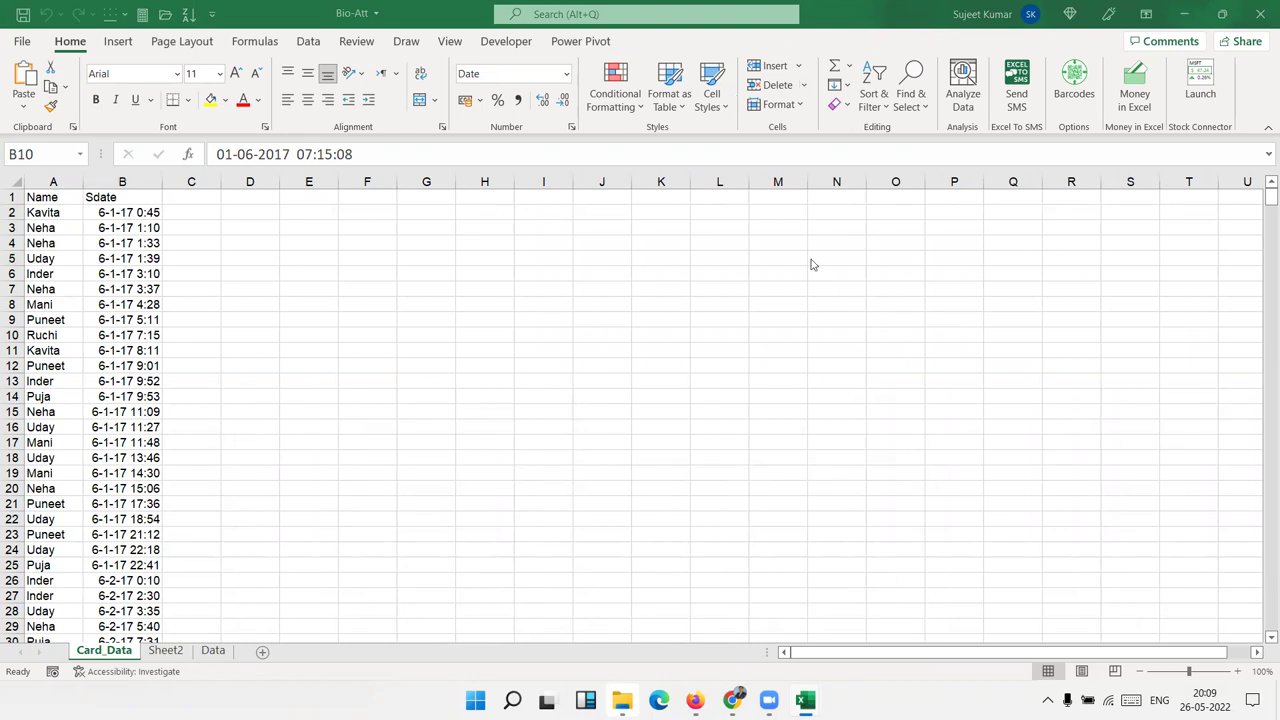
Insert a PivotTable from Card_Data on a new sheet with Name in Rows and Sdate in Columns
{"action": "left_click", "coordinate": [52, 196]}
{"action": "left_click", "coordinate": [118, 43]}
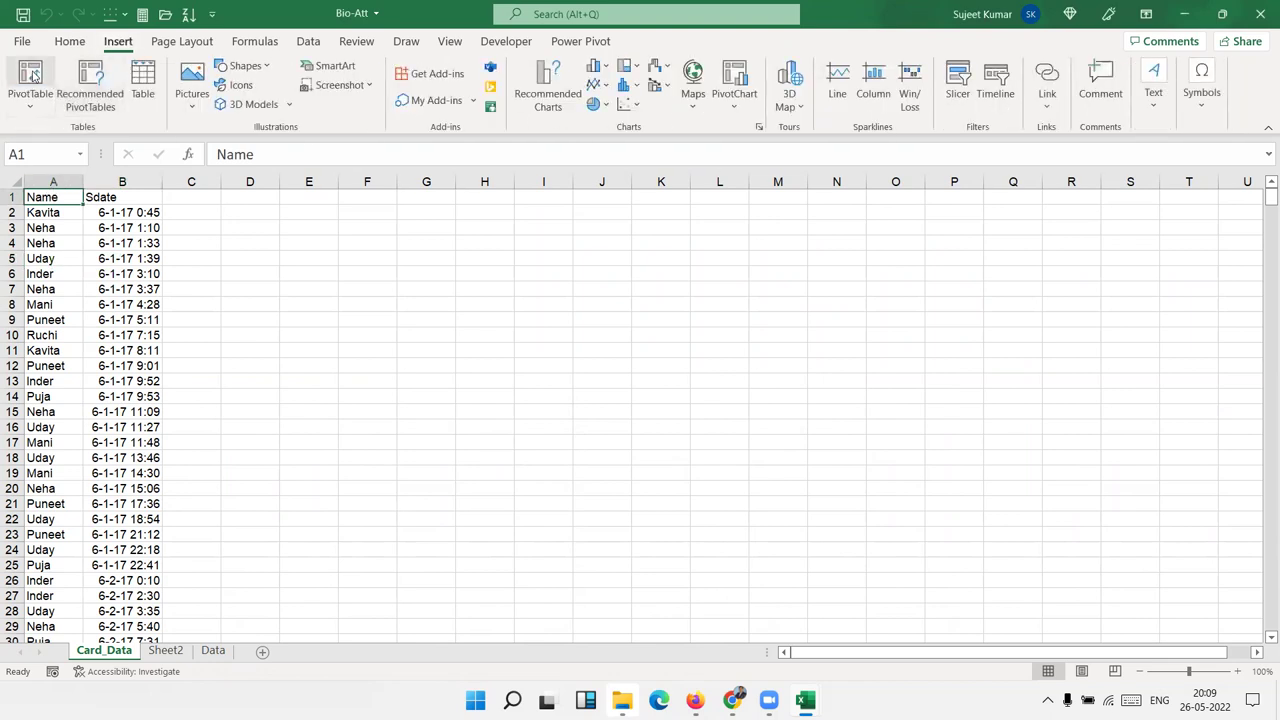
{"action": "left_click", "coordinate": [30, 80]}
{"action": "left_click", "coordinate": [474, 464]}
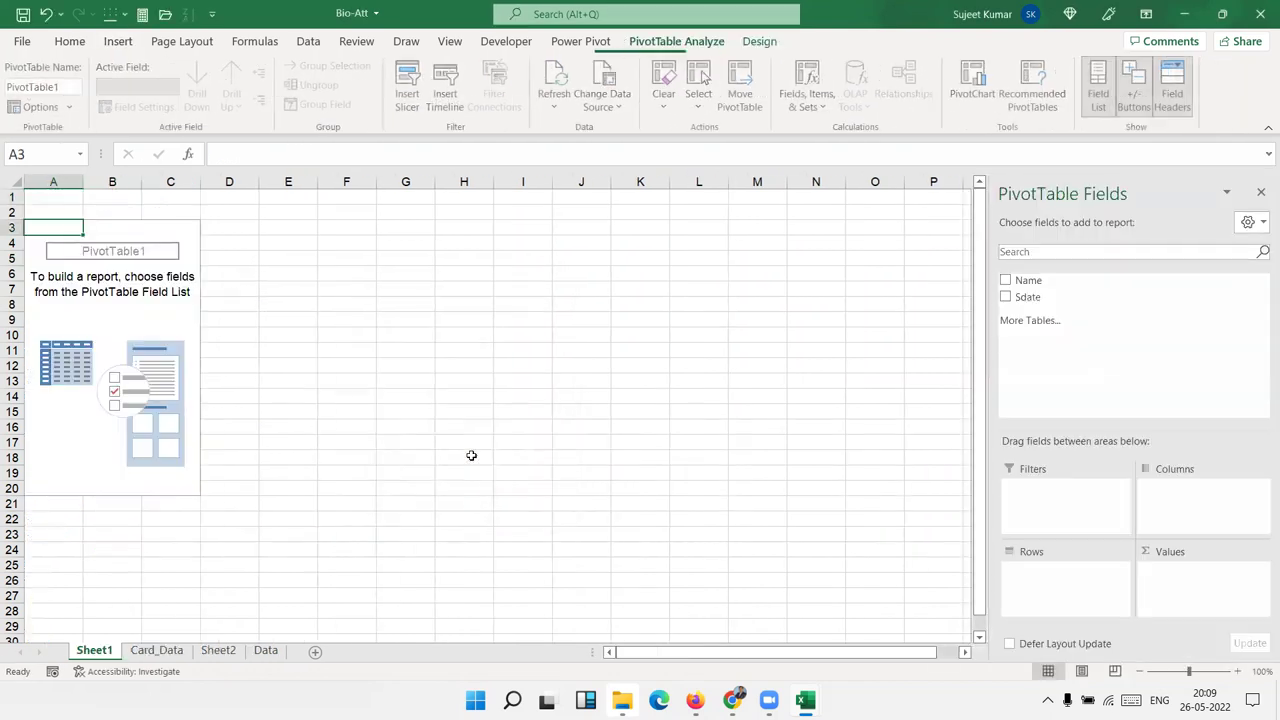
{"action": "left_click_drag", "start_coordinate": [1020, 288], "coordinate": [1050, 592]}
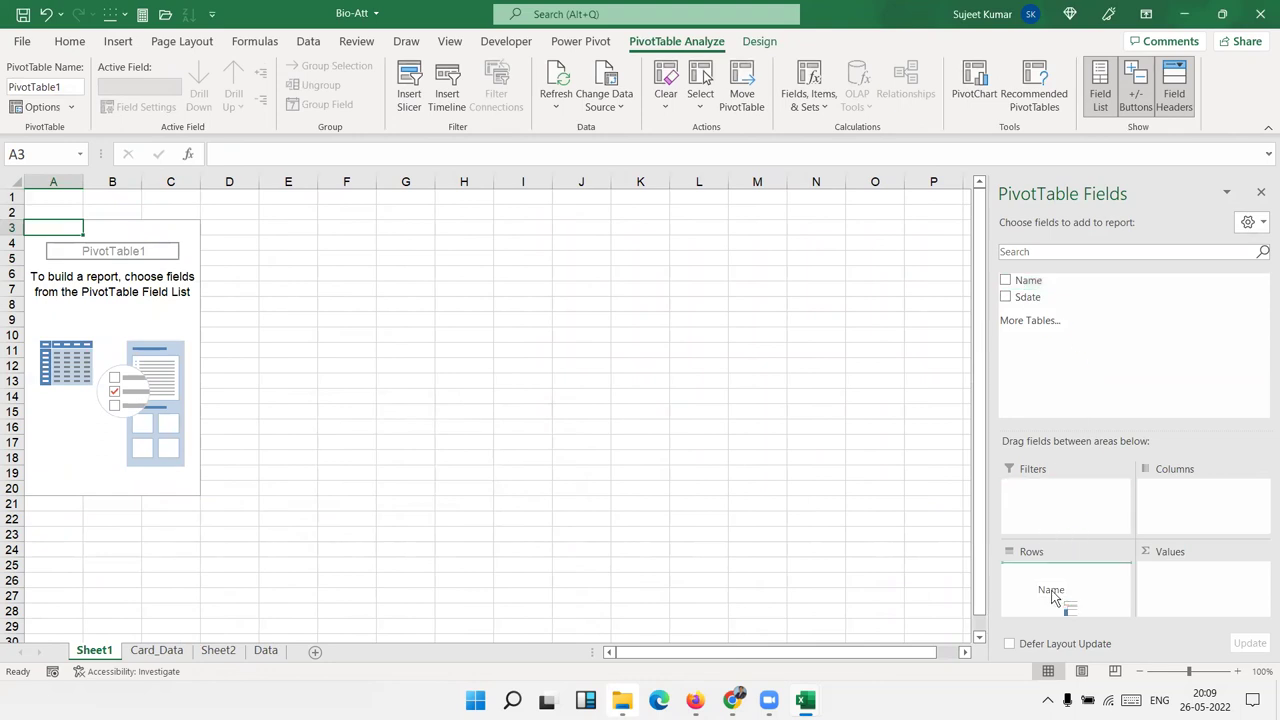
{"action": "left_click_drag", "start_coordinate": [1030, 300], "coordinate": [1180, 492]}
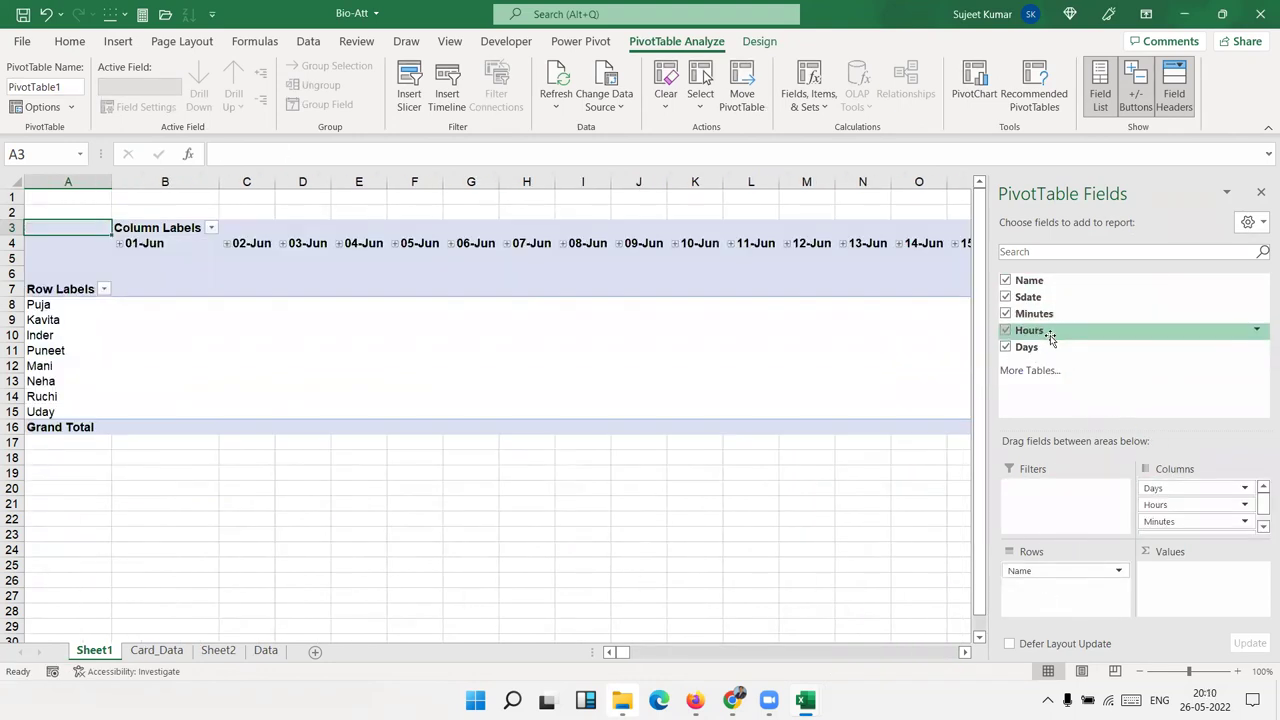
Expand 01-Jun into its hour and minute columns, then collapse it back
{"action": "left_click", "coordinate": [121, 243]}
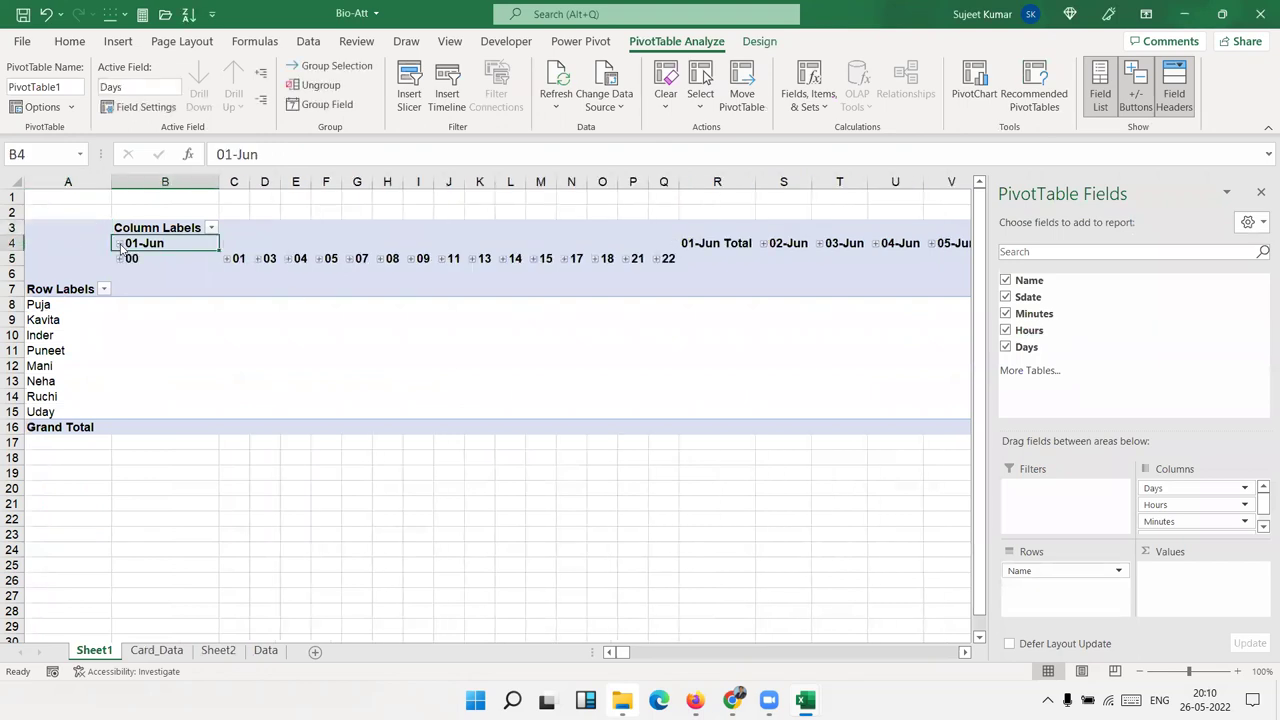
{"action": "left_click", "coordinate": [120, 259]}
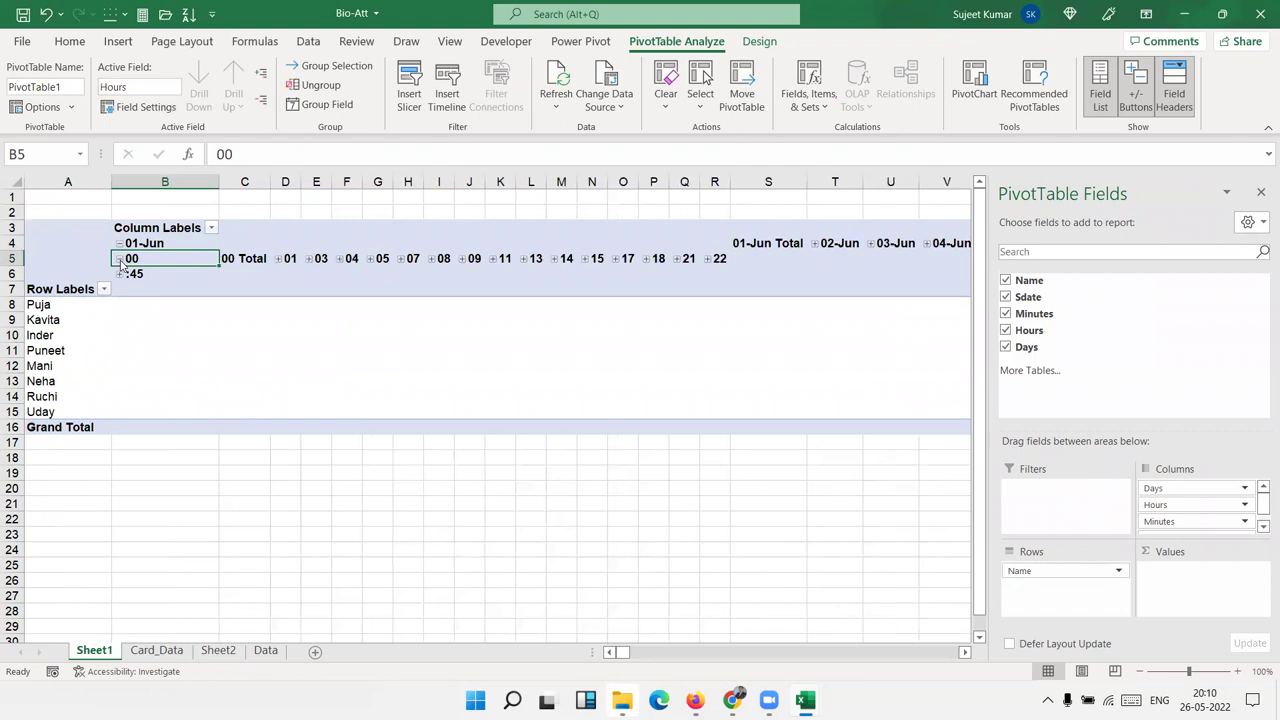
{"action": "left_click", "coordinate": [280, 259]}
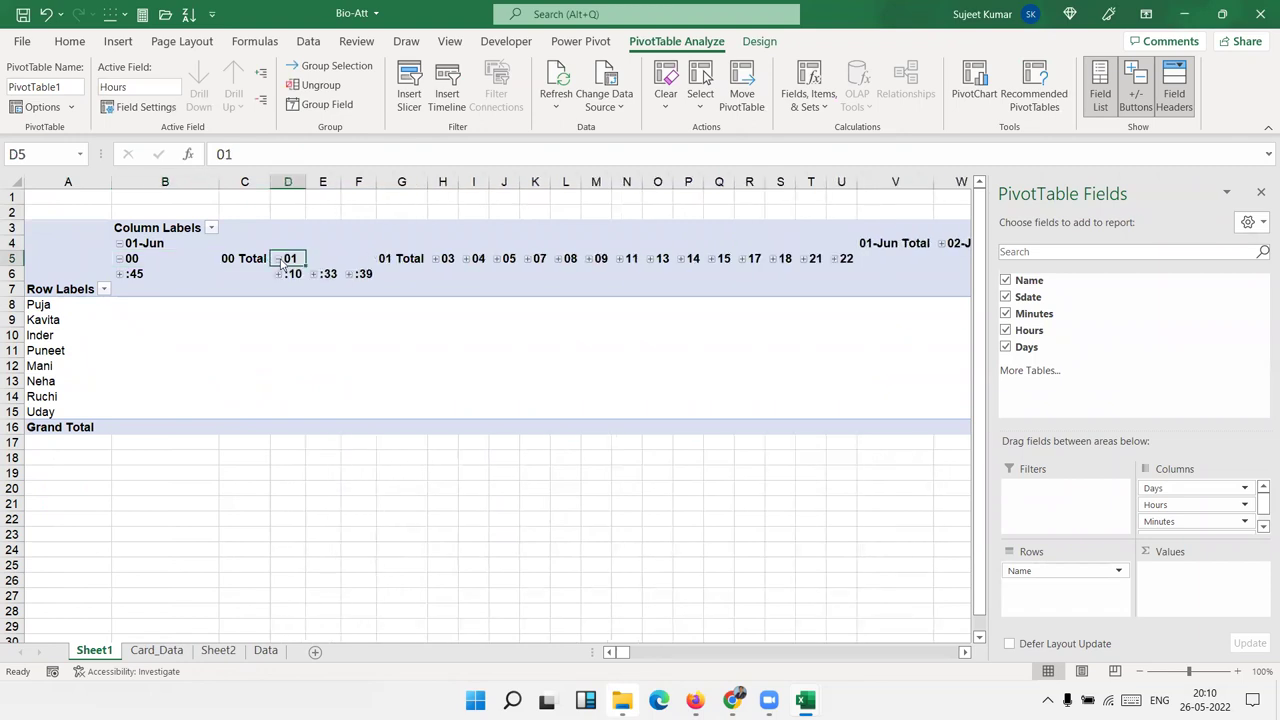
{"action": "left_click", "coordinate": [119, 244]}
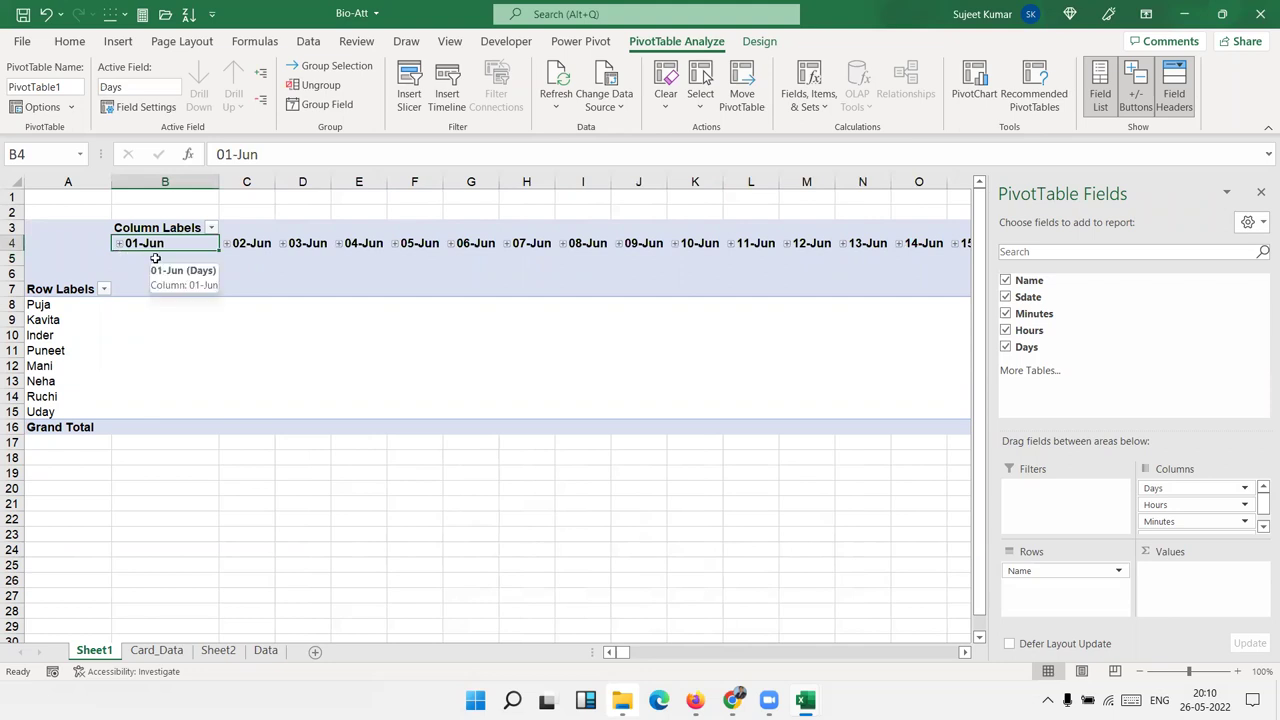
Ungroup the 01-Jun date field so columns show raw punch timestamps
{"action": "right_click", "coordinate": [157, 245]}
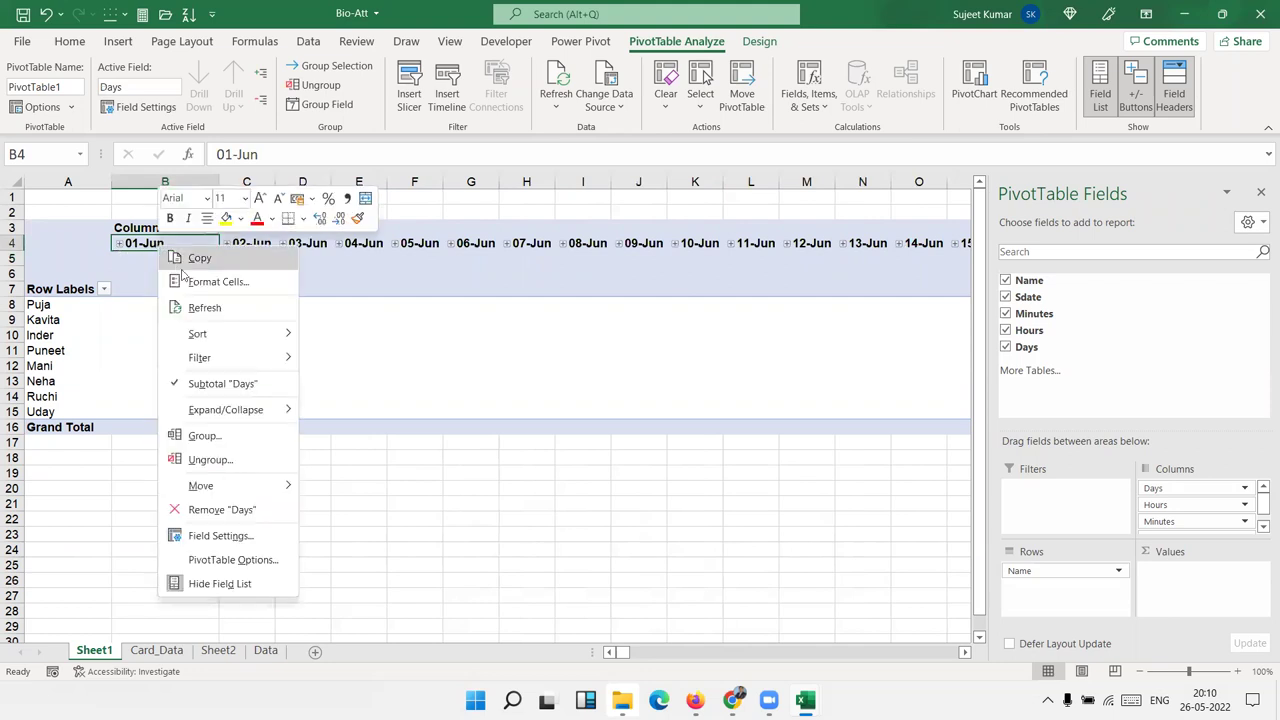
{"action": "left_click", "coordinate": [214, 460]}
{"action": "mouse_move", "coordinate": [177, 242]}
{"action": "left_mouse_down"}
{"action": "mouse_move", "coordinate": [491, 233]}
{"action": "mouse_move", "coordinate": [690, 245]}
{"action": "left_mouse_up"}
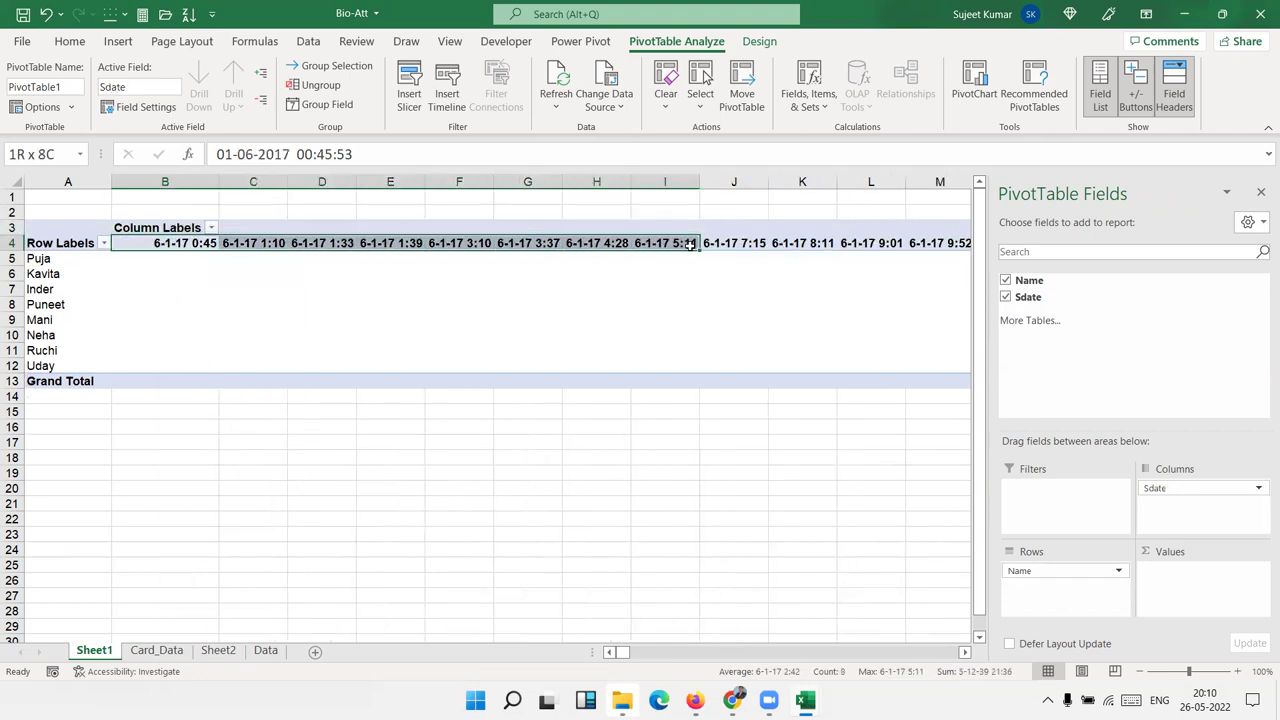
Regroup the Sdate timestamps by Days instead of Months, then return to Card_Data
{"action": "left_click", "coordinate": [189, 248]}
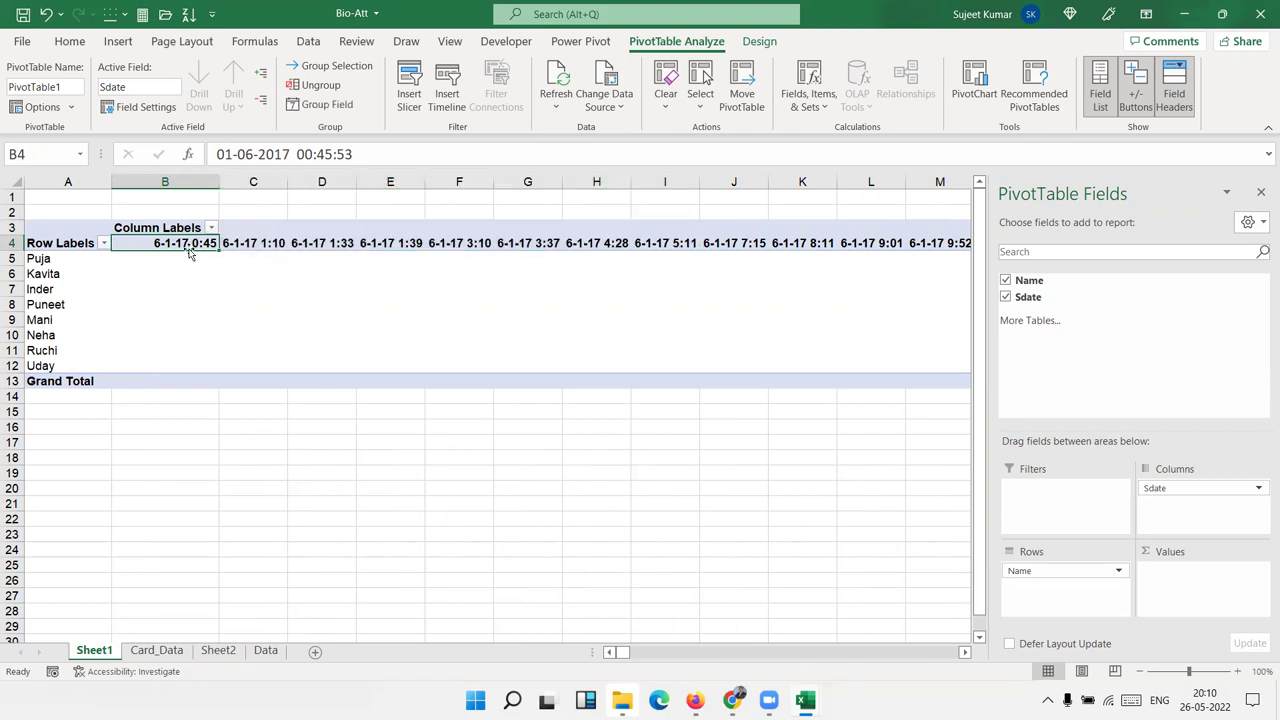
{"action": "right_click", "coordinate": [190, 247]}
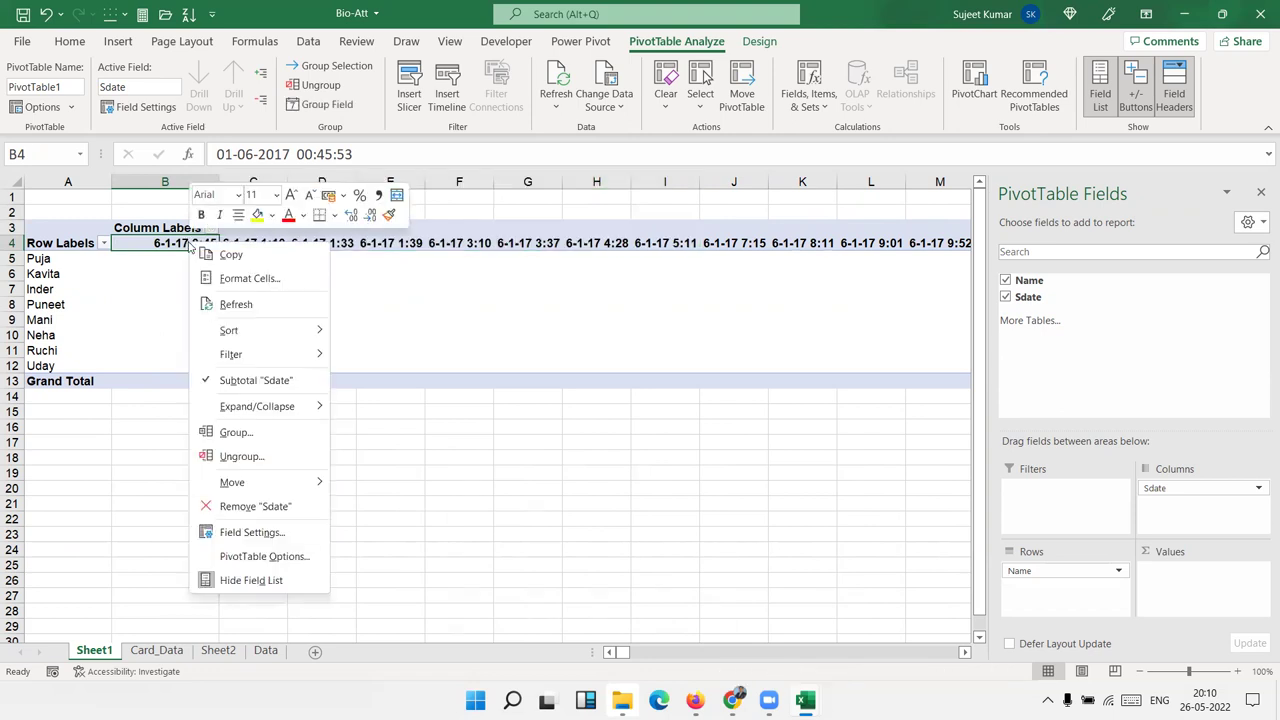
{"action": "left_click", "coordinate": [250, 436]}
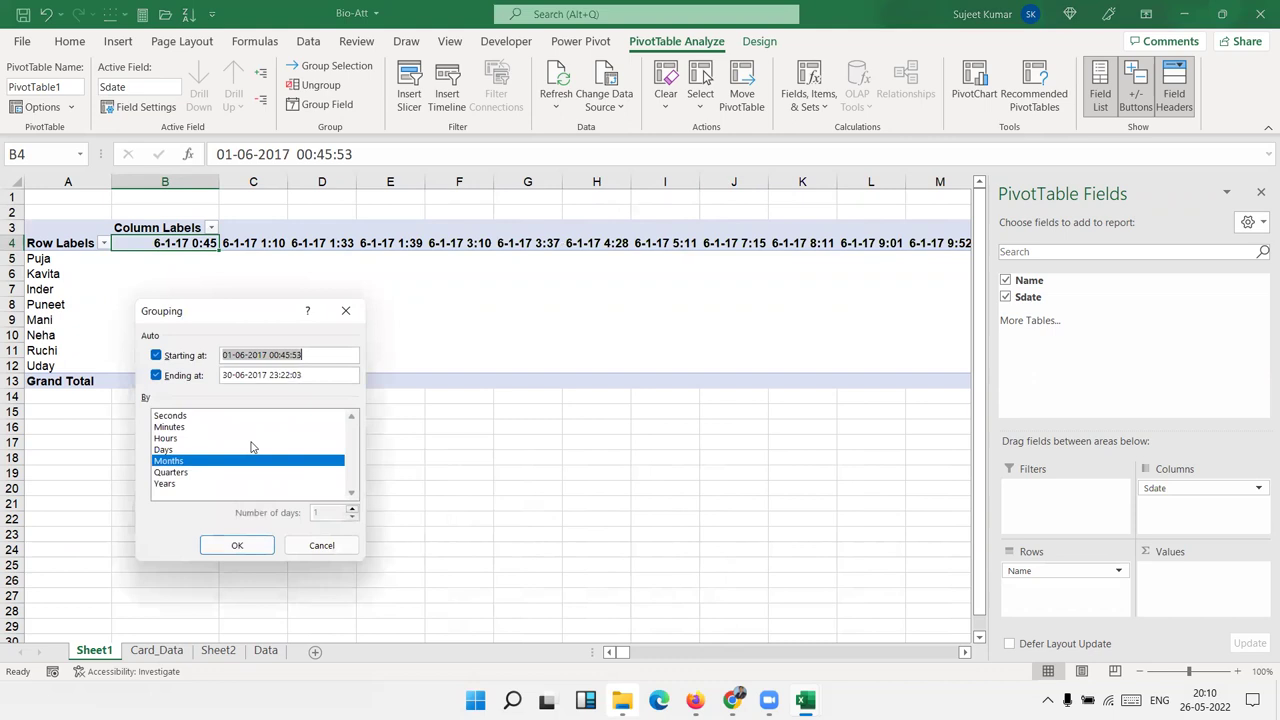
{"action": "left_click", "coordinate": [172, 450]}
{"action": "left_click", "coordinate": [178, 462]}
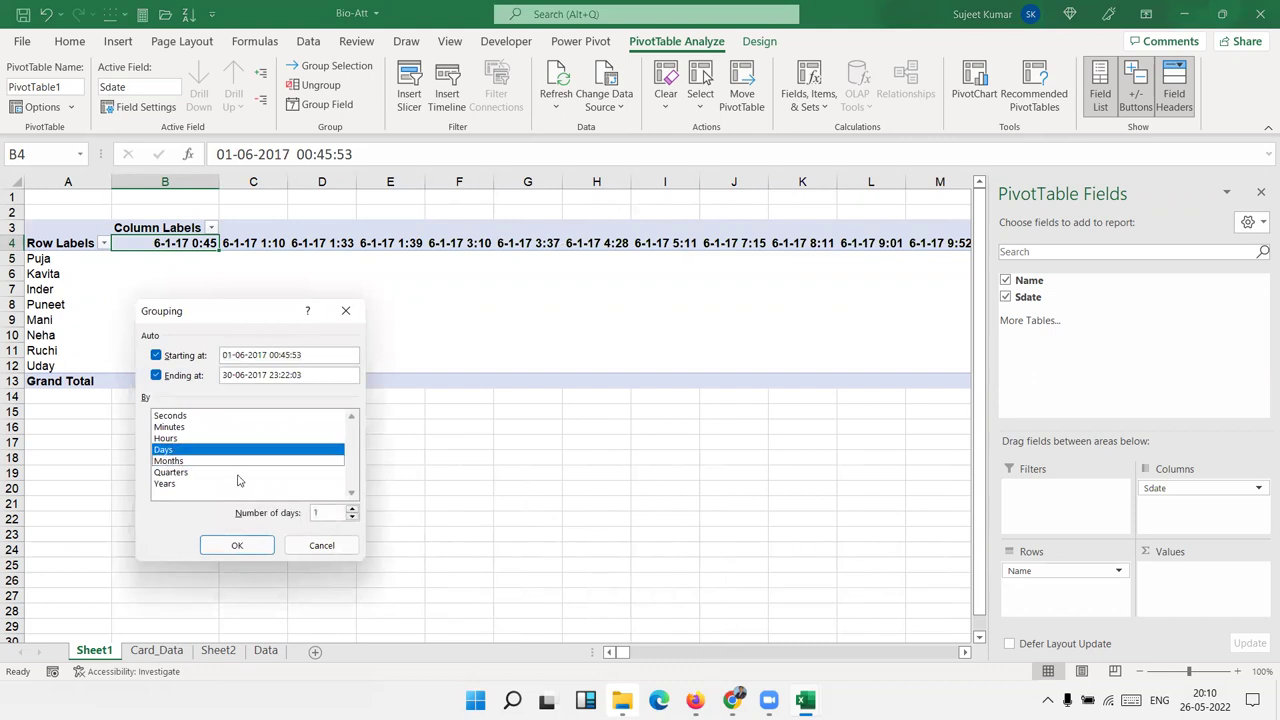
{"action": "left_click", "coordinate": [231, 545]}
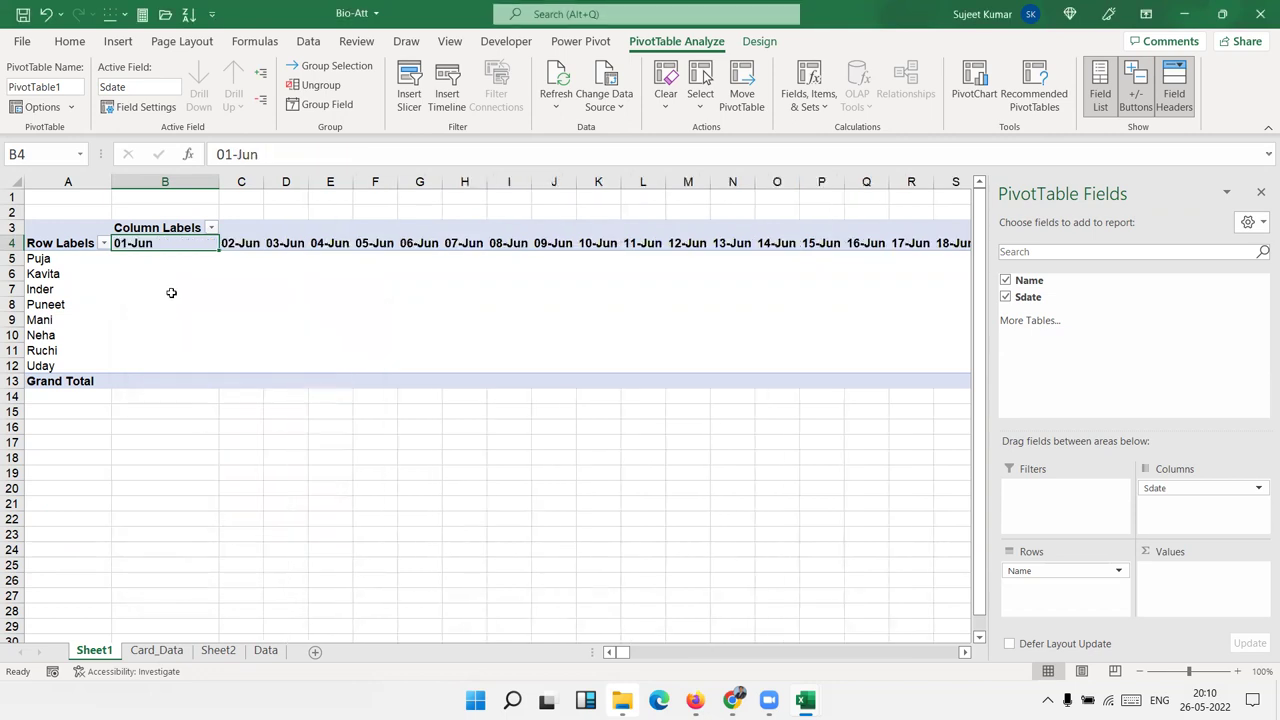
{"action": "left_click", "coordinate": [156, 650]}
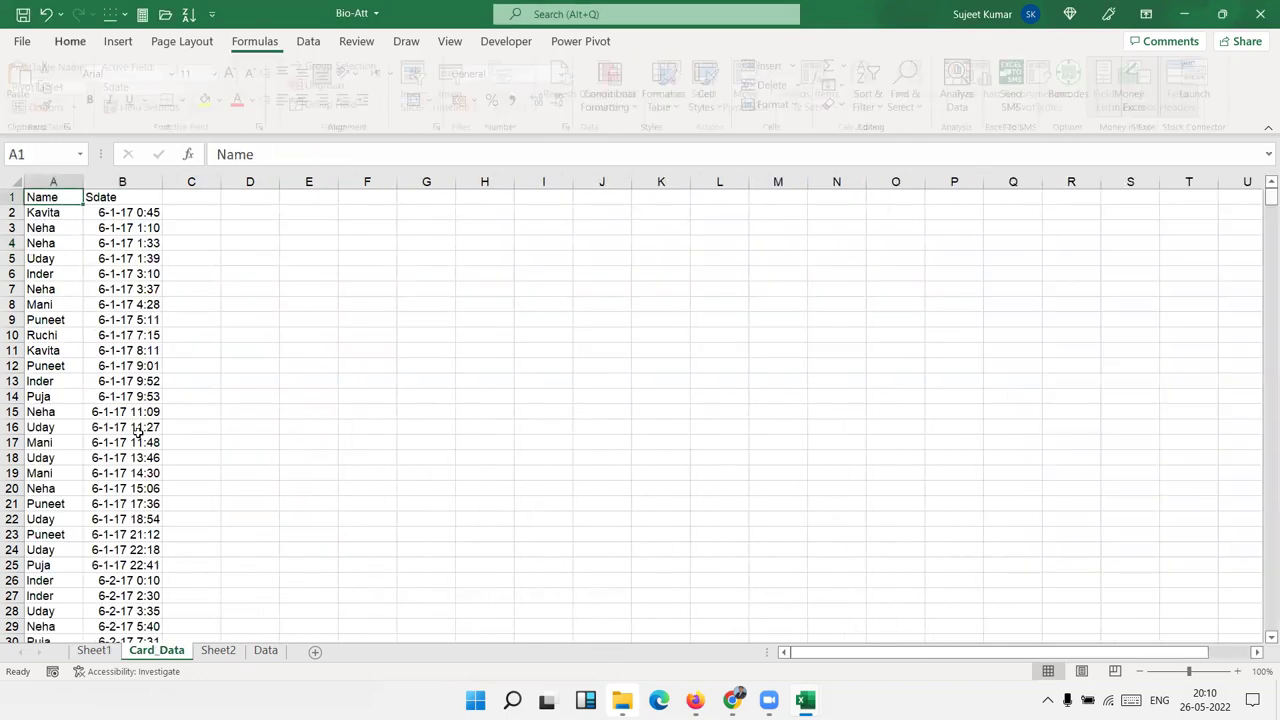
Inspect the date and time parts of the first Sdate timestamp in B2
{"action": "left_click", "coordinate": [113, 217]}
{"action": "left_click", "coordinate": [247, 154]}
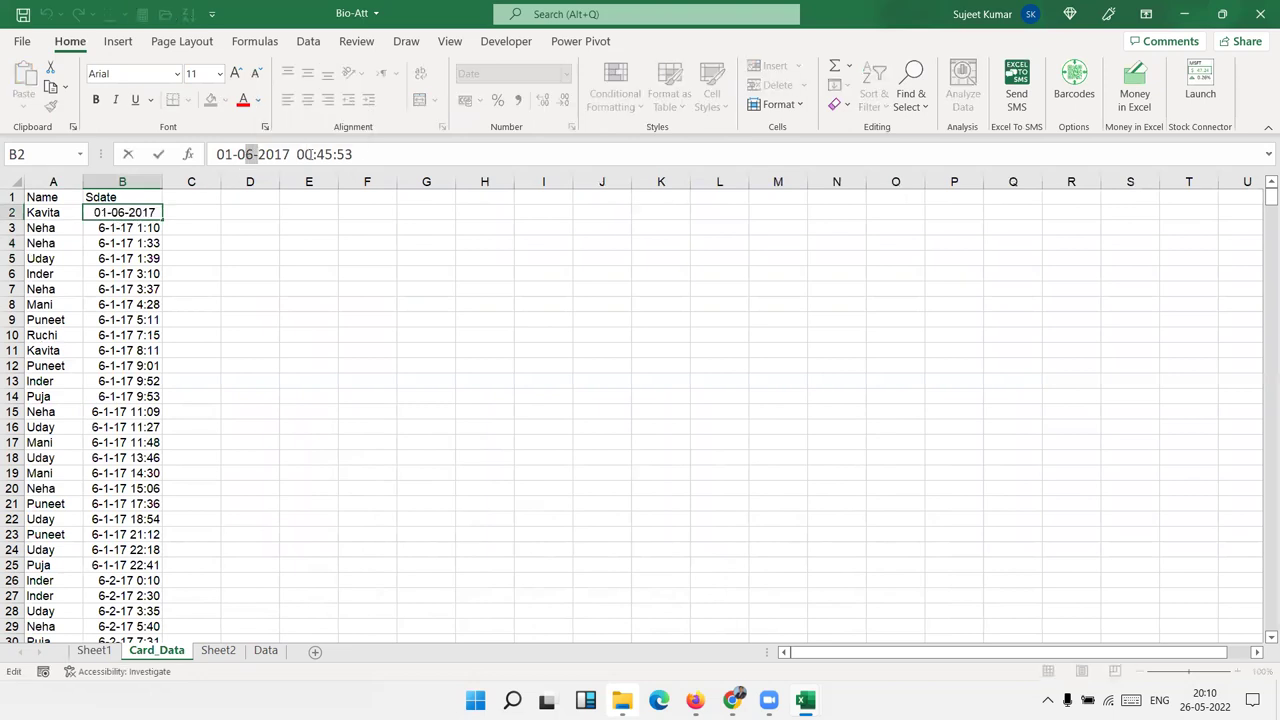
{"action": "left_click_drag", "start_coordinate": [304, 154], "coordinate": [326, 154]}
{"action": "key", "text": "Return"}
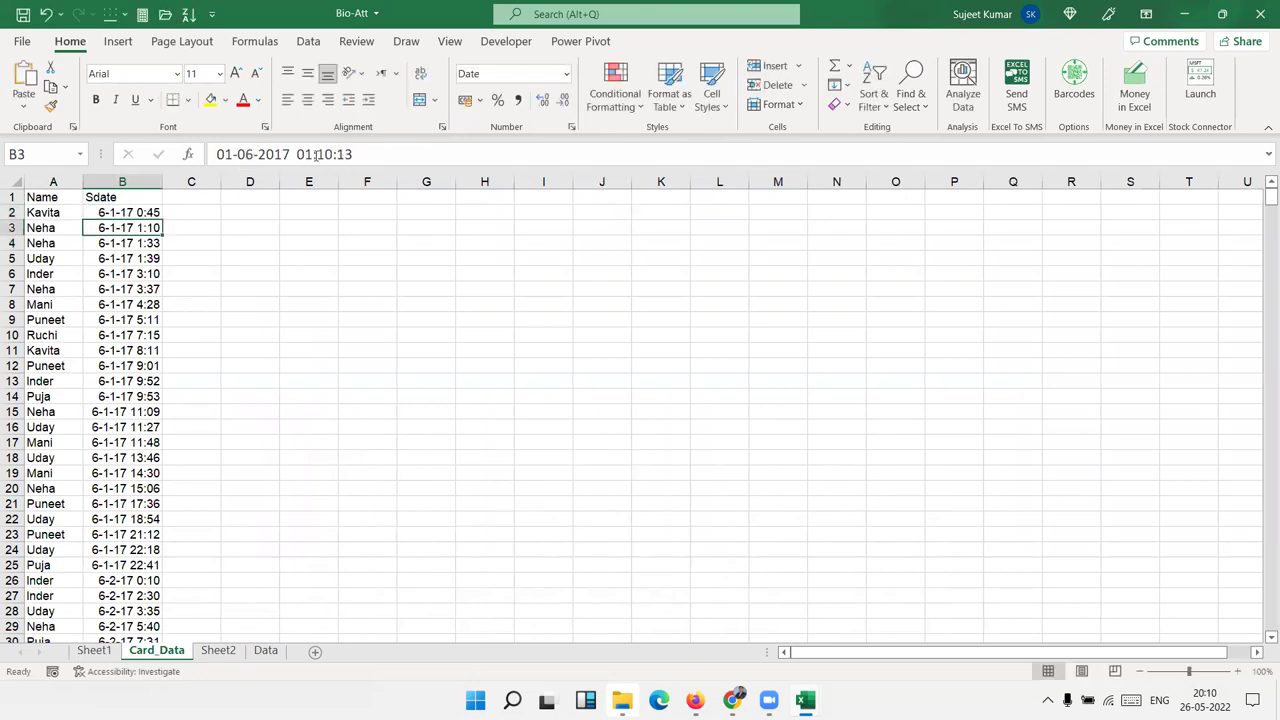
On the Sheet1 pivot, add Sdate to Values as Count of Sdate
{"action": "left_click", "coordinate": [93, 650]}
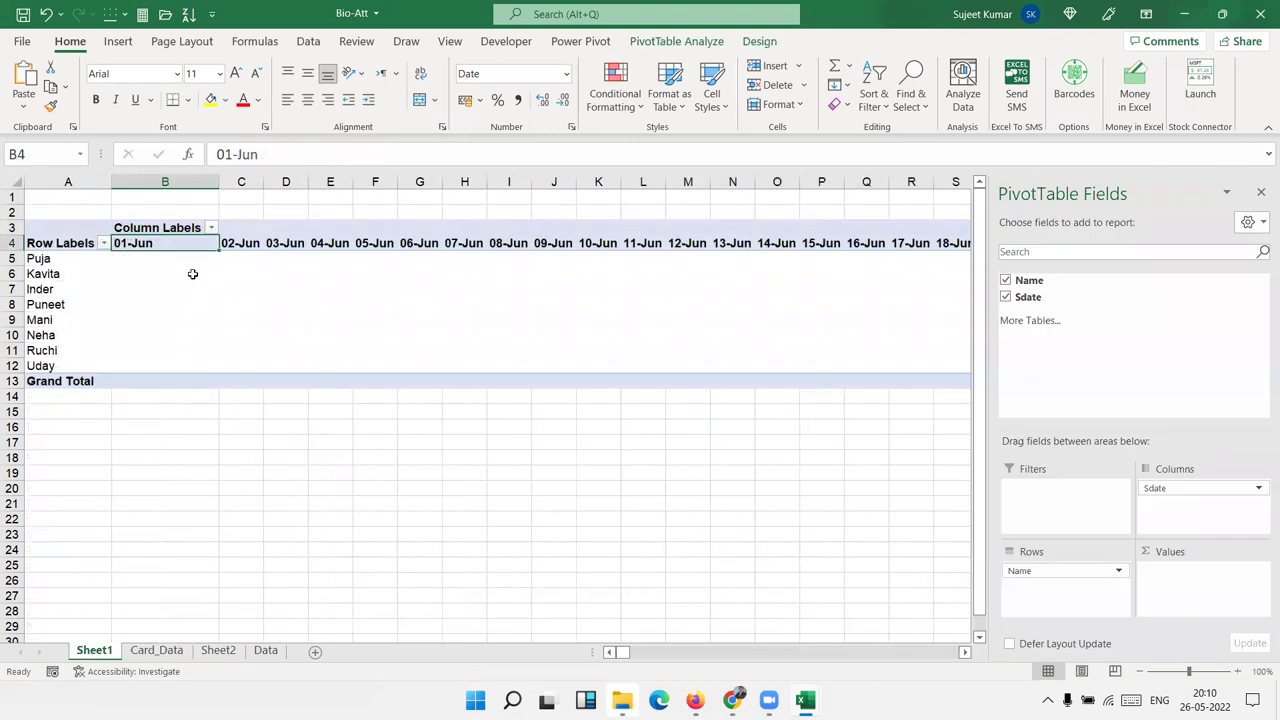
{"action": "left_click", "coordinate": [240, 240]}
{"action": "left_click", "coordinate": [285, 243]}
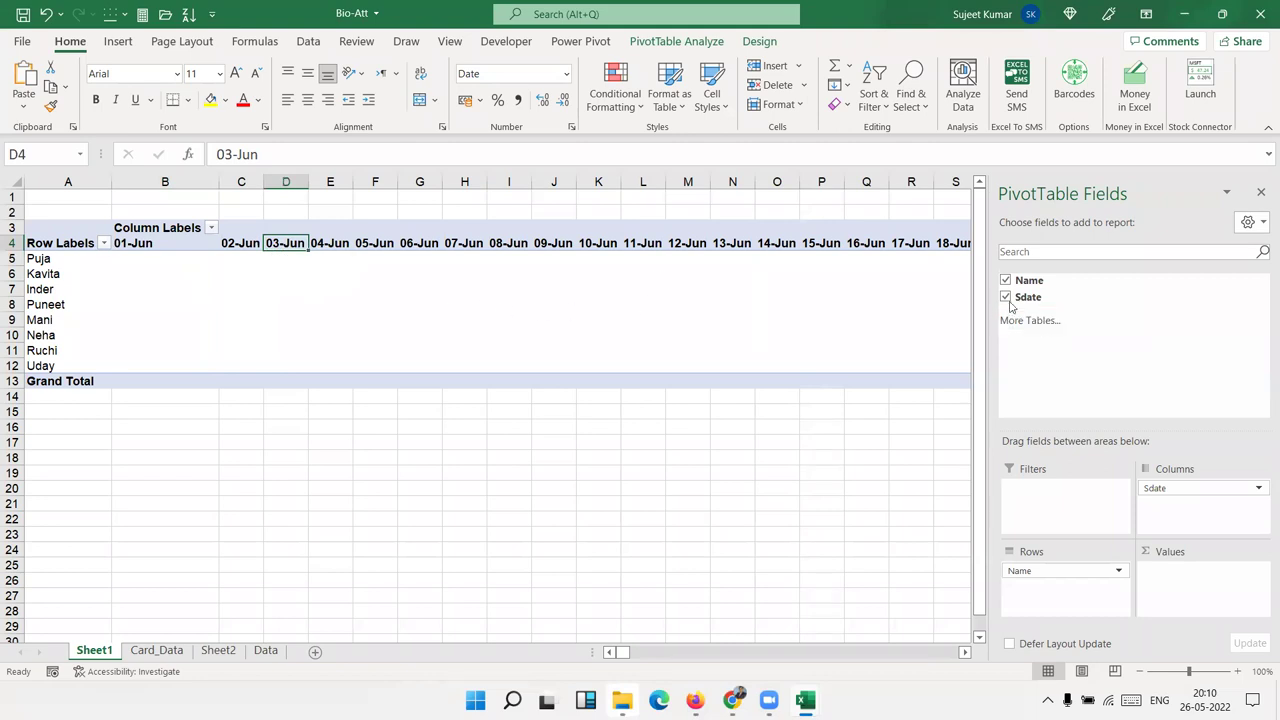
{"action": "left_click_drag", "start_coordinate": [1022, 298], "coordinate": [1178, 590]}
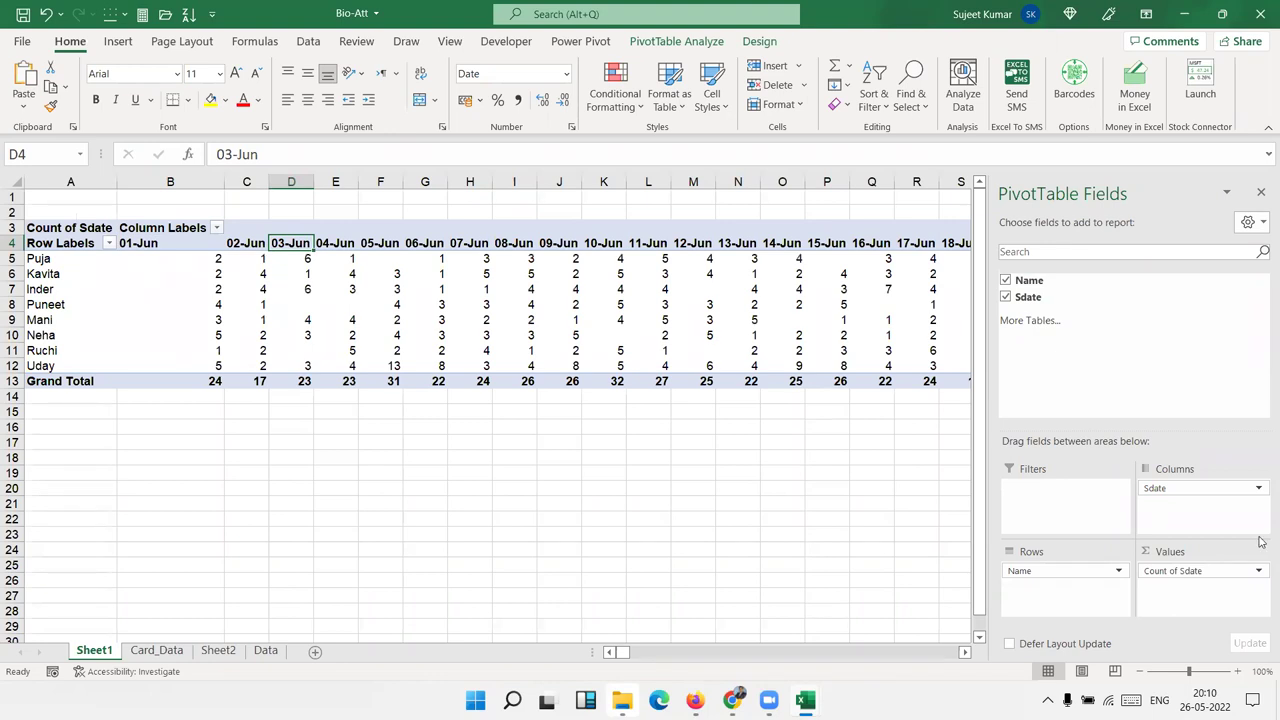
Turn off both row and column grand totals in PivotTable Options
{"action": "left_click", "coordinate": [1261, 194]}
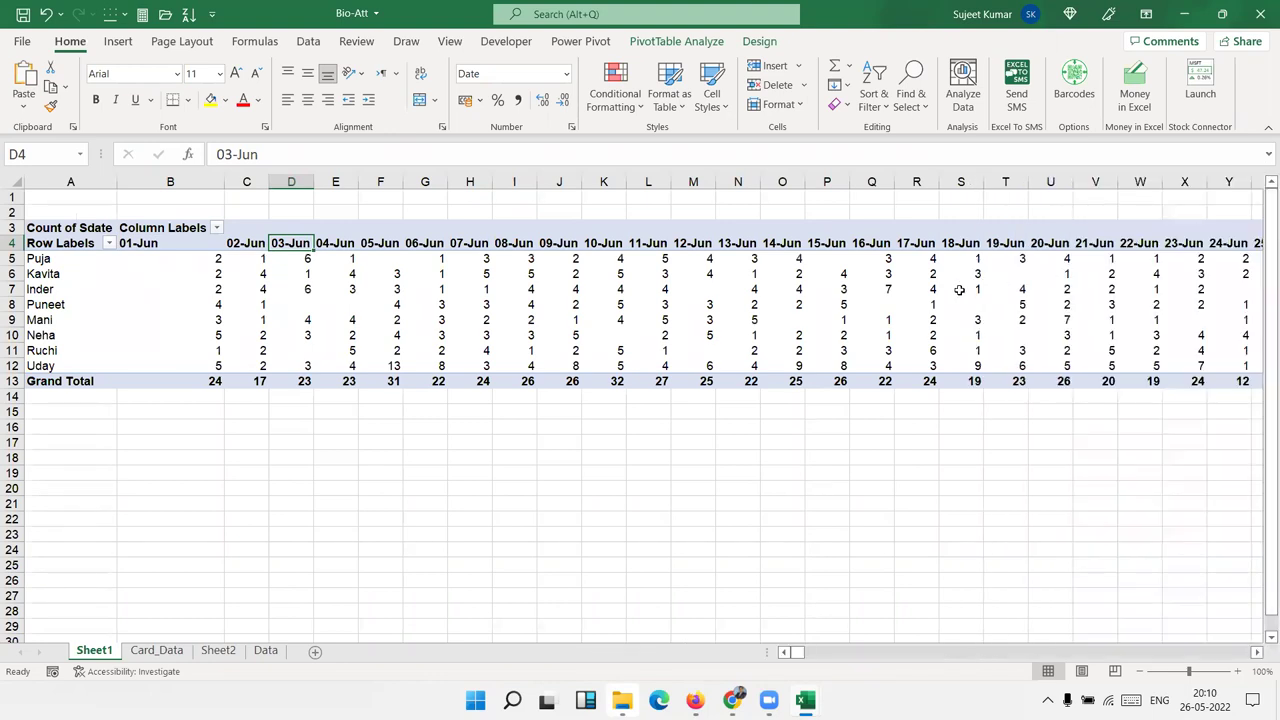
{"action": "right_click", "coordinate": [729, 308]}
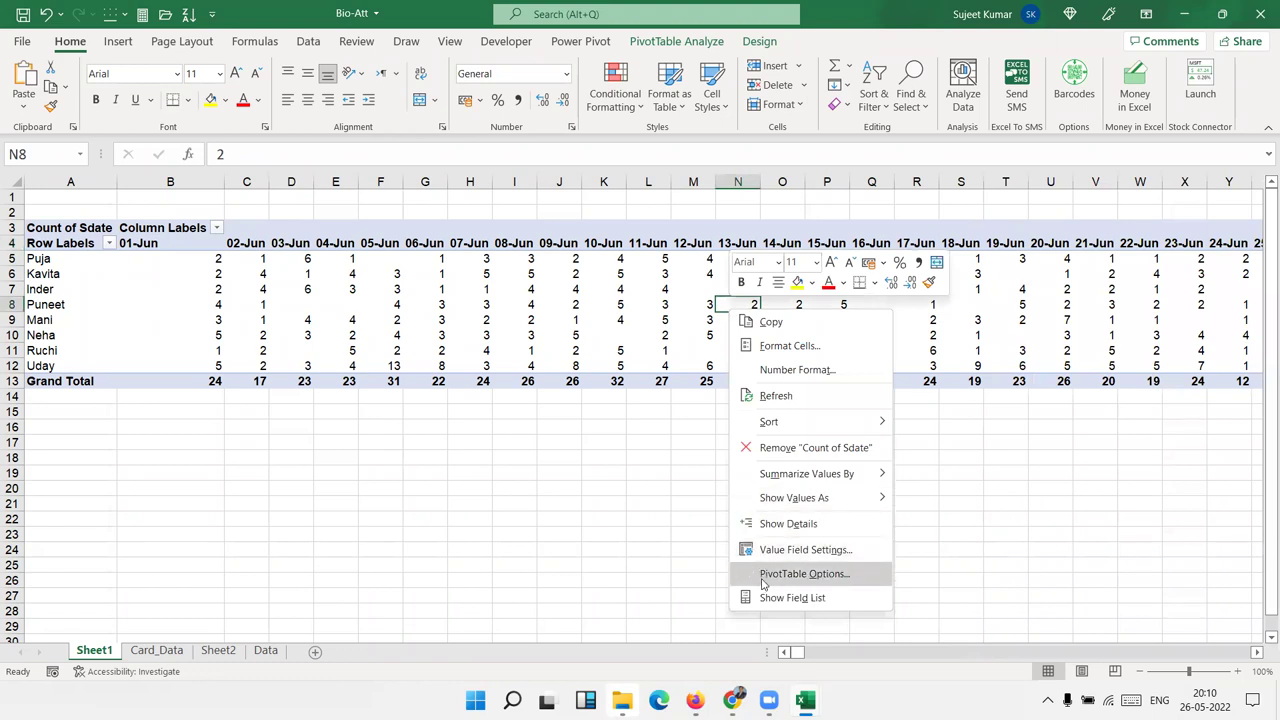
{"action": "left_click", "coordinate": [763, 578]}
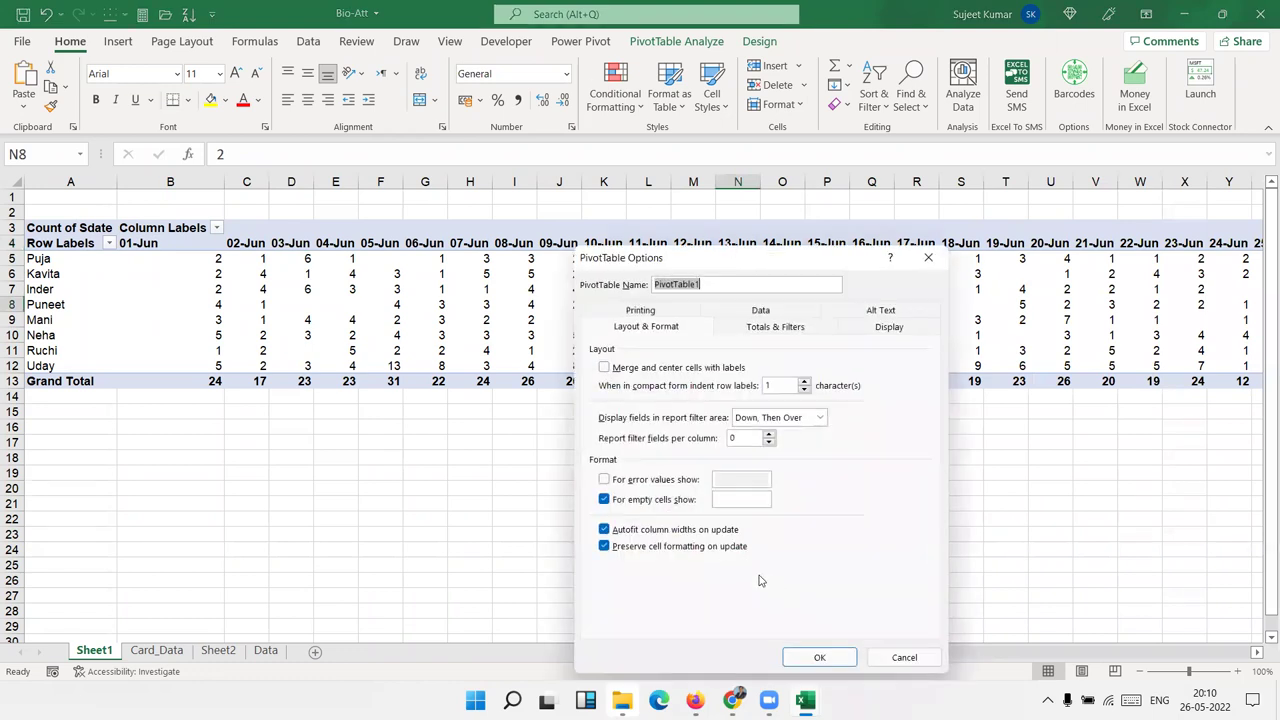
{"action": "left_click", "coordinate": [769, 333]}
{"action": "left_click", "coordinate": [672, 368]}
{"action": "left_click", "coordinate": [672, 384]}
{"action": "left_click", "coordinate": [819, 657]}
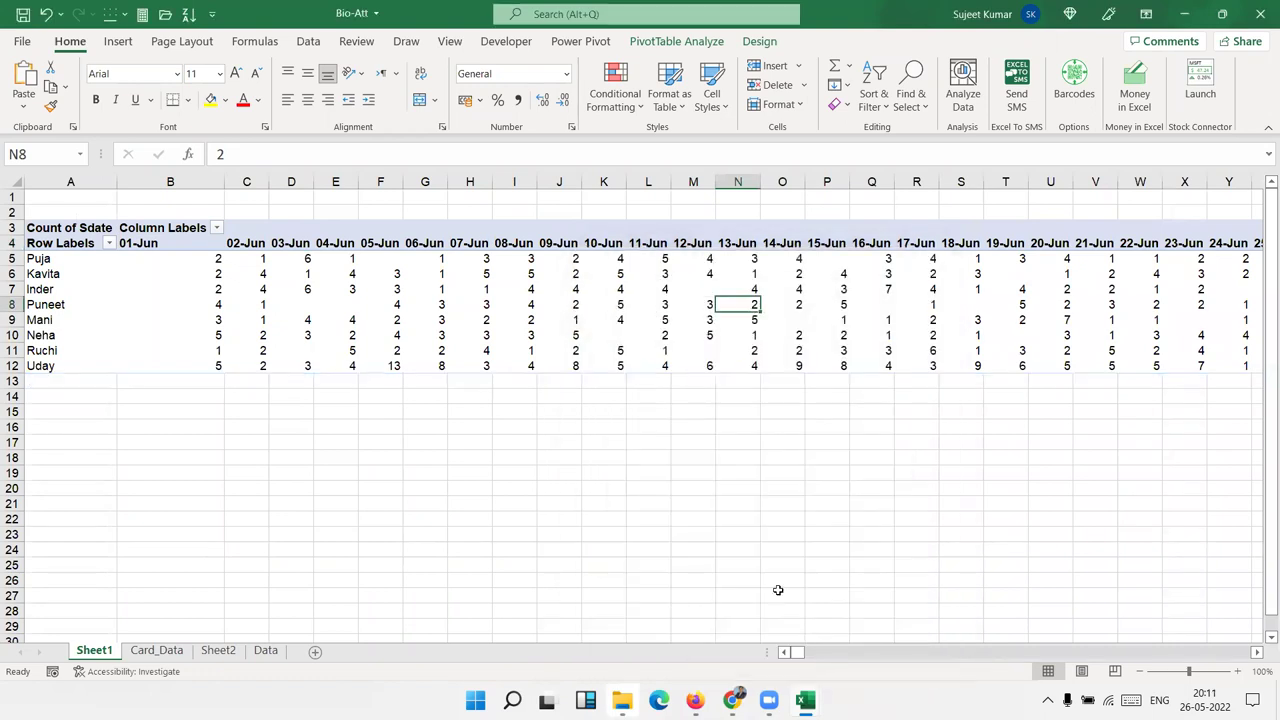
Set the pivot to show 0 for empty cells
{"action": "left_click", "coordinate": [297, 306]}
{"action": "left_click", "coordinate": [300, 345]}
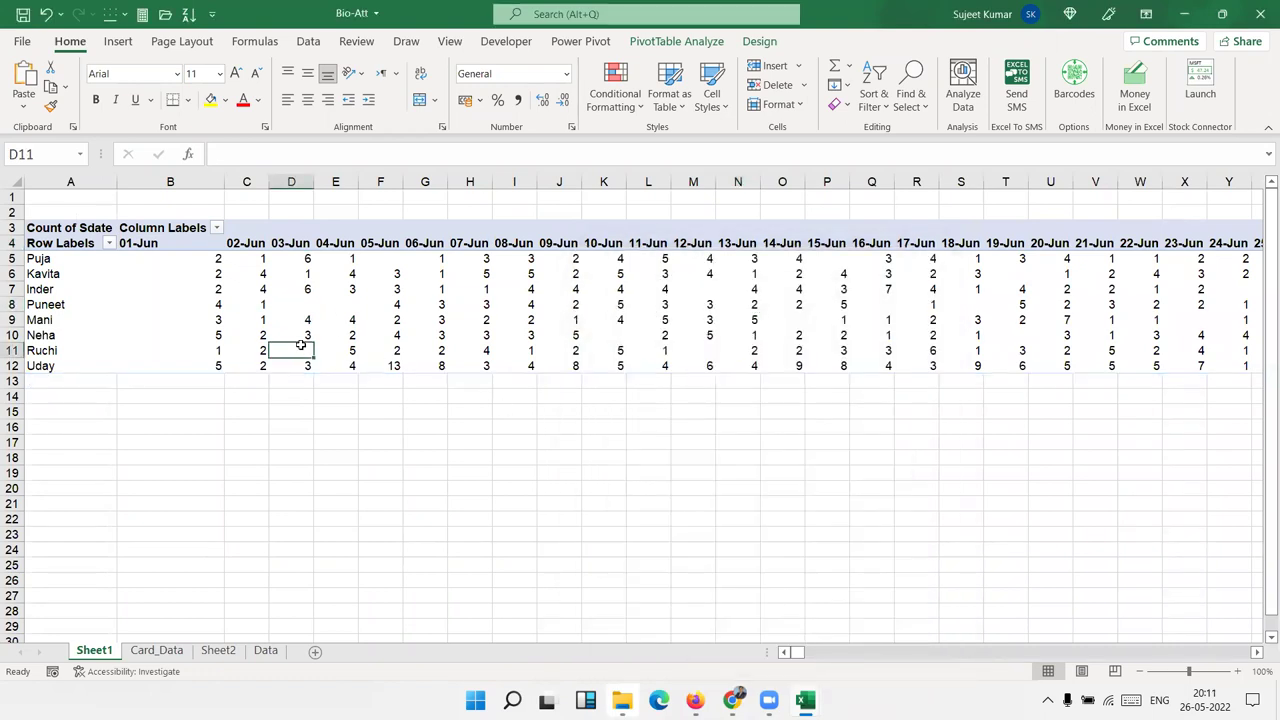
{"action": "left_click", "coordinate": [414, 340]}
{"action": "right_click", "coordinate": [428, 306]}
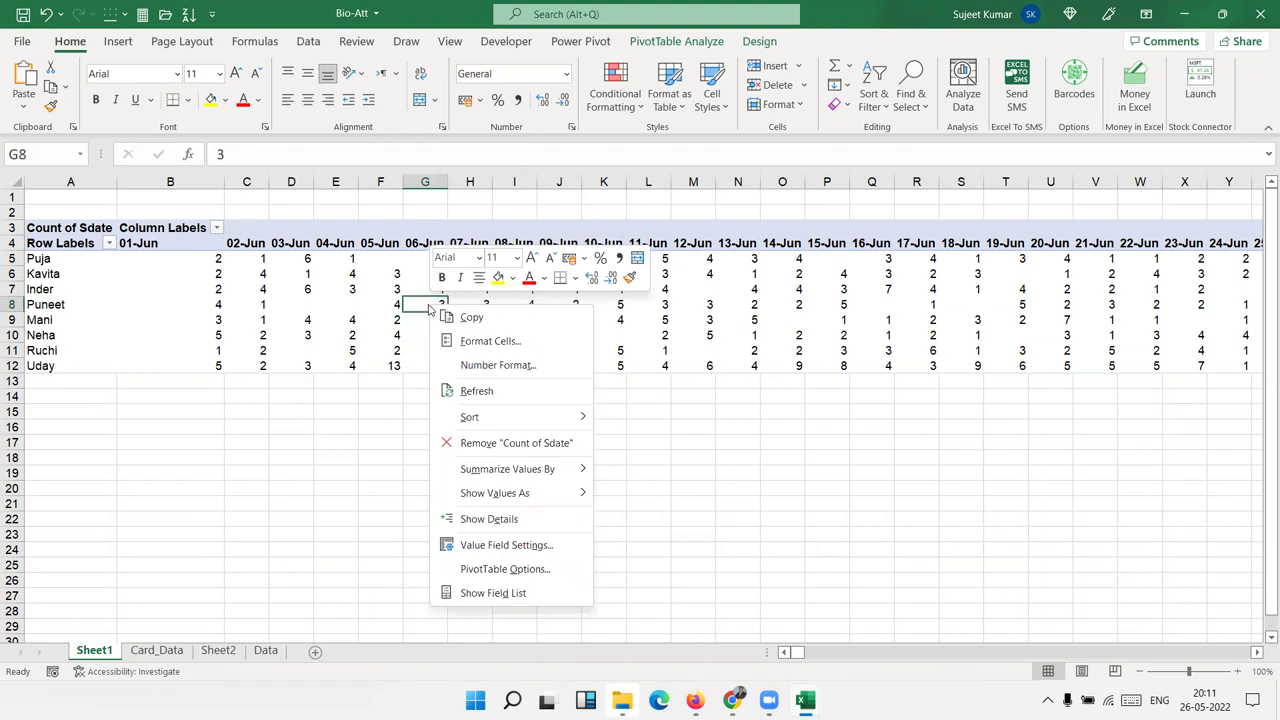
{"action": "left_click", "coordinate": [504, 569]}
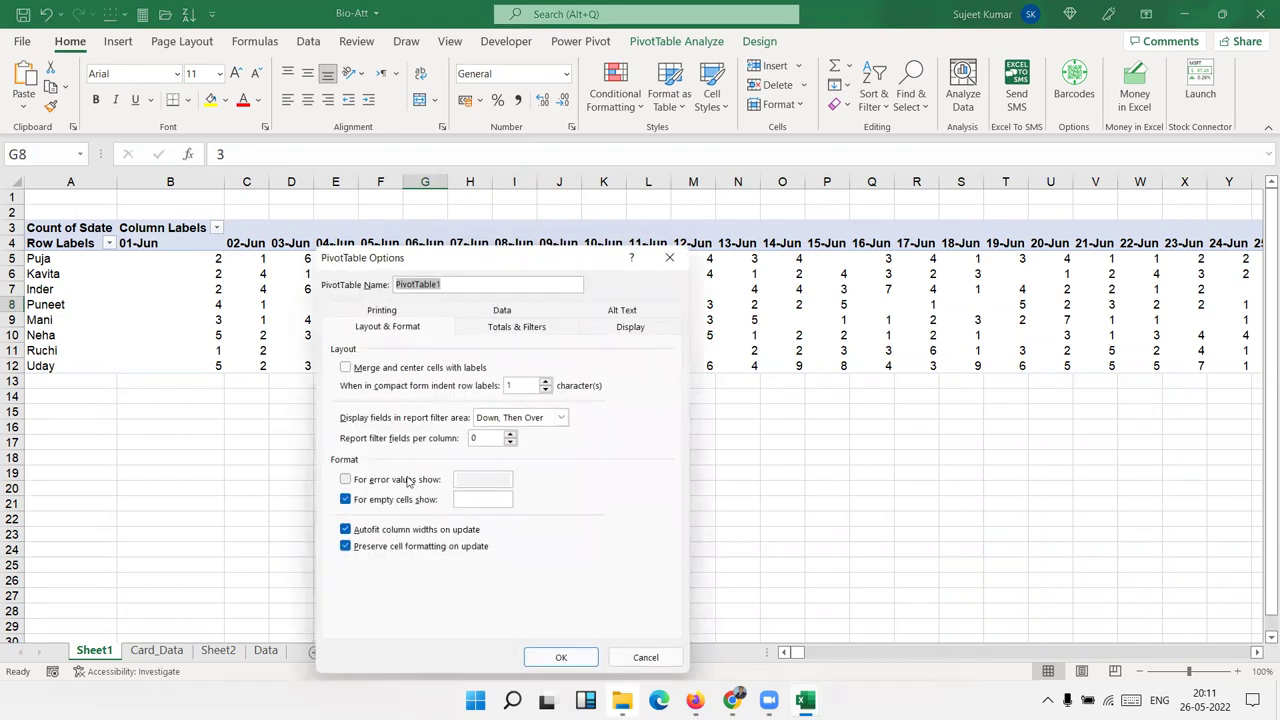
{"action": "left_click", "coordinate": [472, 499]}
{"action": "left_click", "coordinate": [583, 662]}
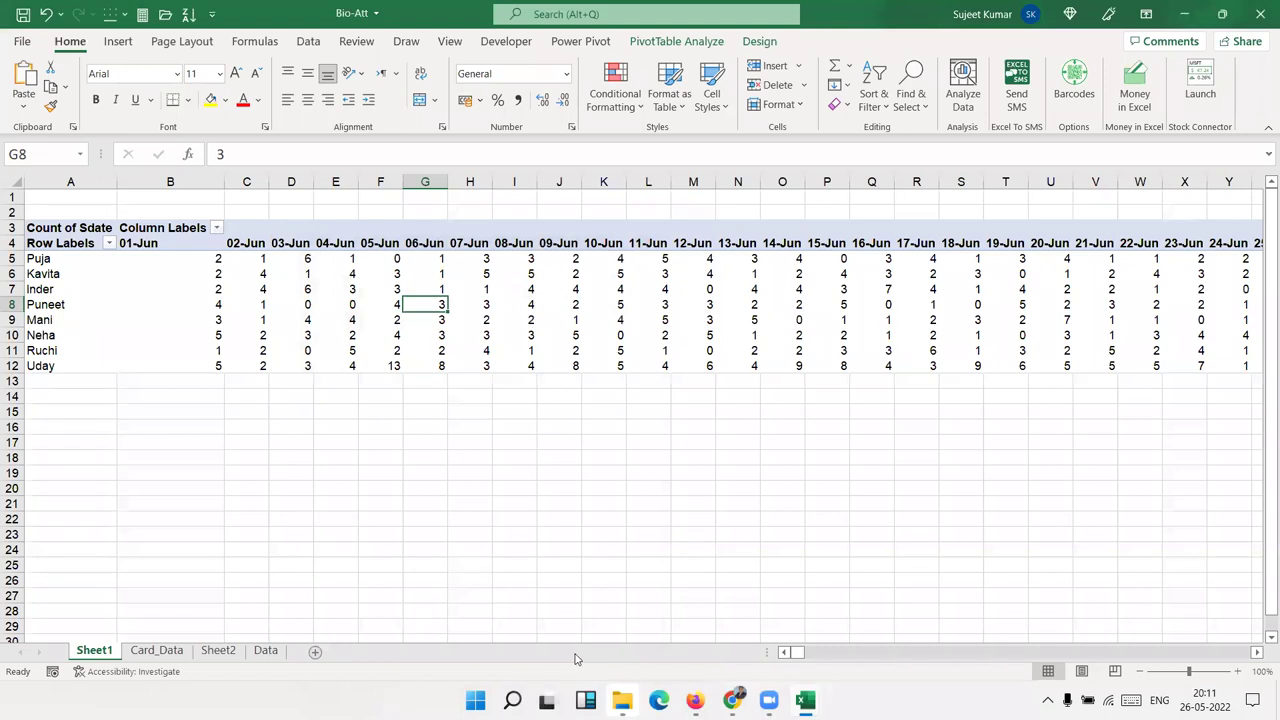
Check the zero counts and the extent of the daily count grid
{"action": "left_click_drag", "start_coordinate": [300, 306], "coordinate": [348, 305]}
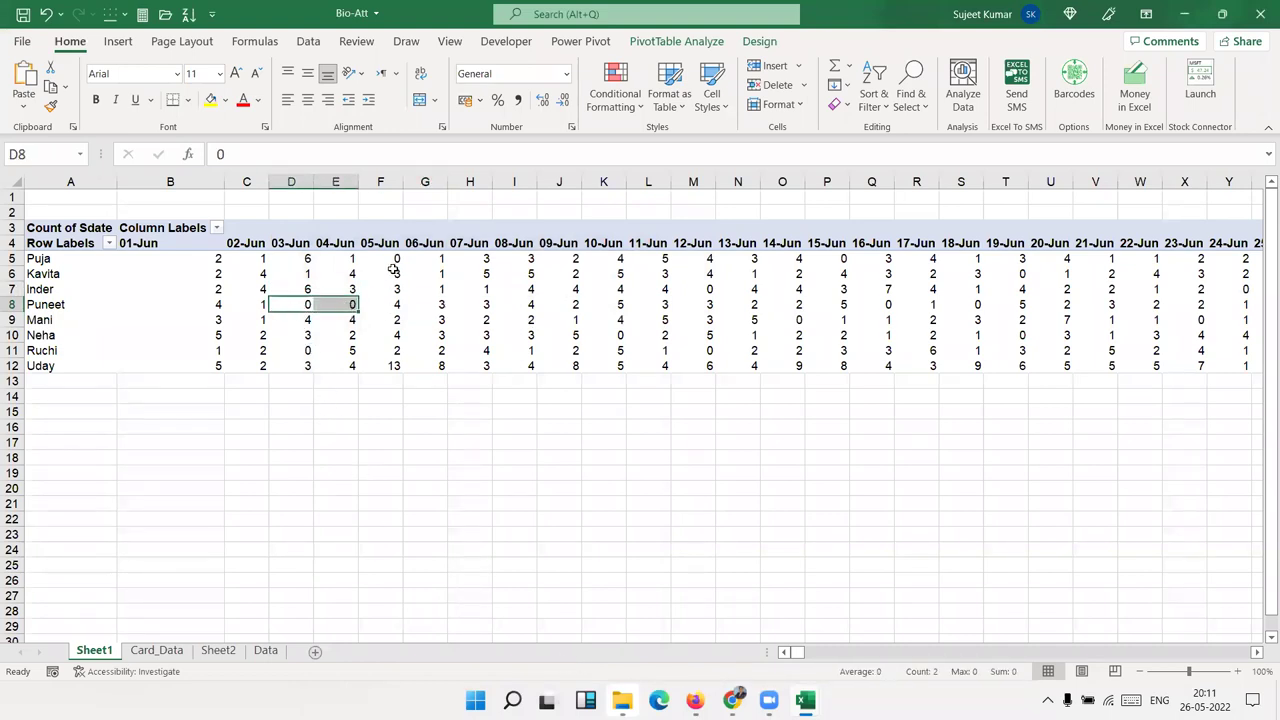
{"action": "scroll", "coordinate": [340, 352], "scroll_direction": "down", "scroll_amount": 10}
{"action": "scroll", "coordinate": [340, 354], "scroll_direction": "up", "scroll_amount": 10}
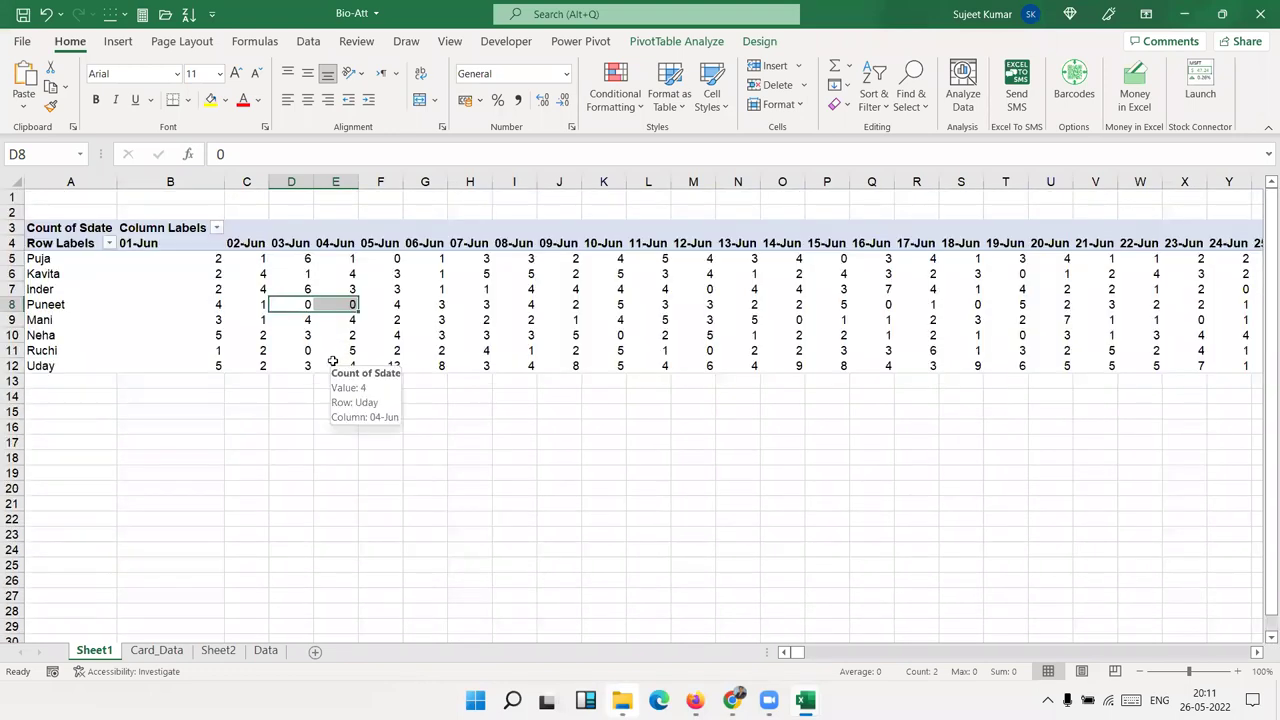
{"action": "key", "text": "Up"}
{"action": "key", "text": "Up"}
{"action": "key", "text": "Up"}
{"action": "key", "text": "Left"}
{"action": "key", "text": "Left"}
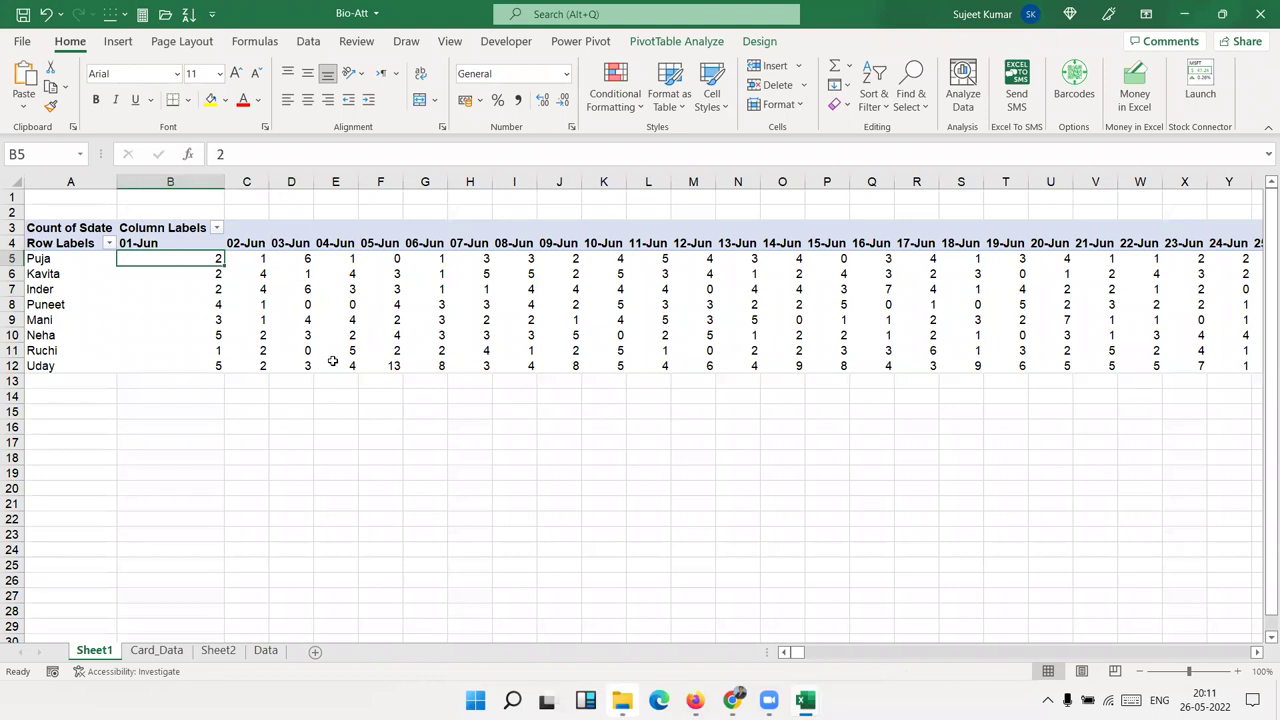
{"action": "key", "text": "ctrl+Right"}
{"action": "key", "text": "ctrl+Down"}
{"action": "key", "text": "Left"}
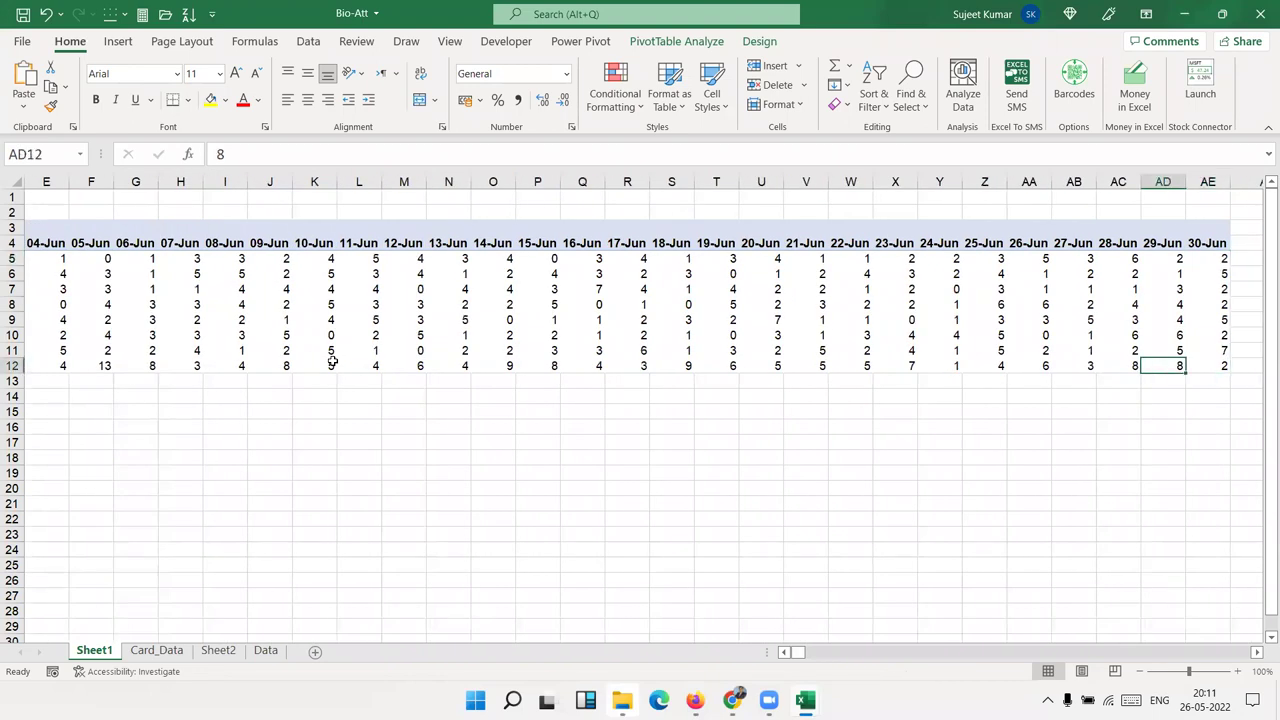
{"action": "key", "text": "ctrl+Left"}
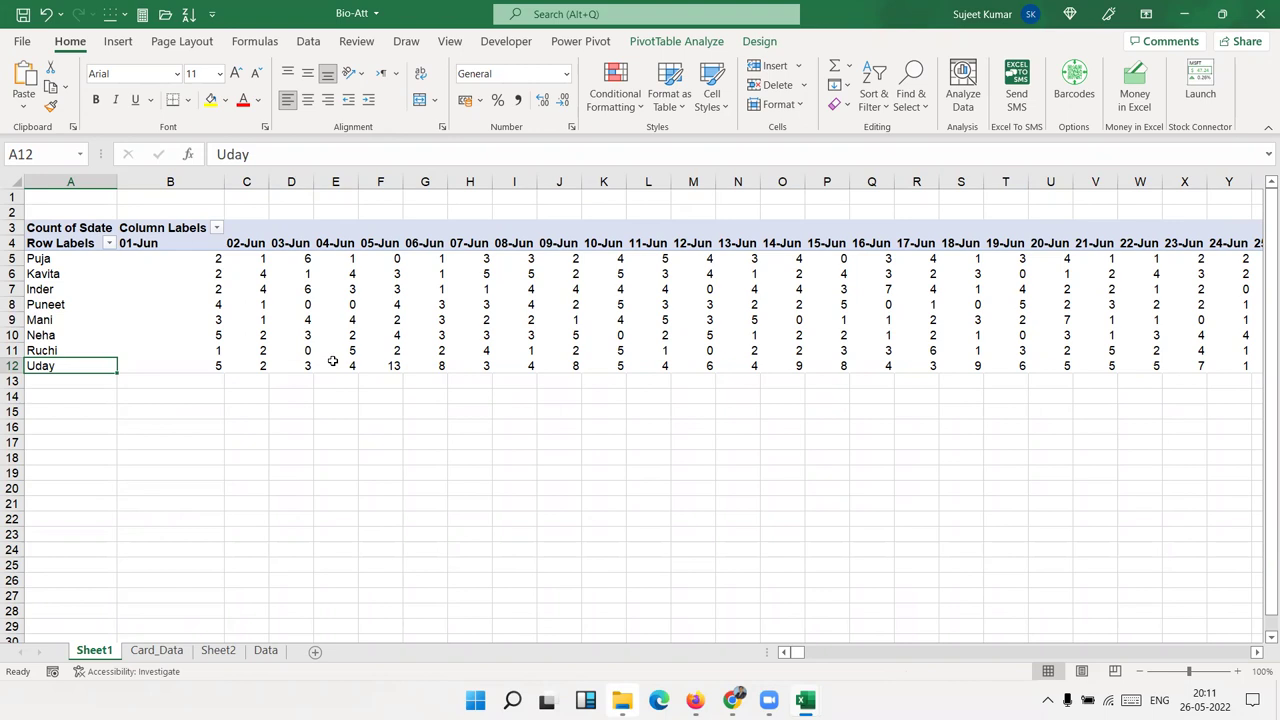
Select all daily counts B5:AE12 and bring up actions for the selection
{"action": "right_click", "coordinate": [259, 273]}
{"action": "key", "text": "Escape"}
{"action": "key", "text": "Up"}
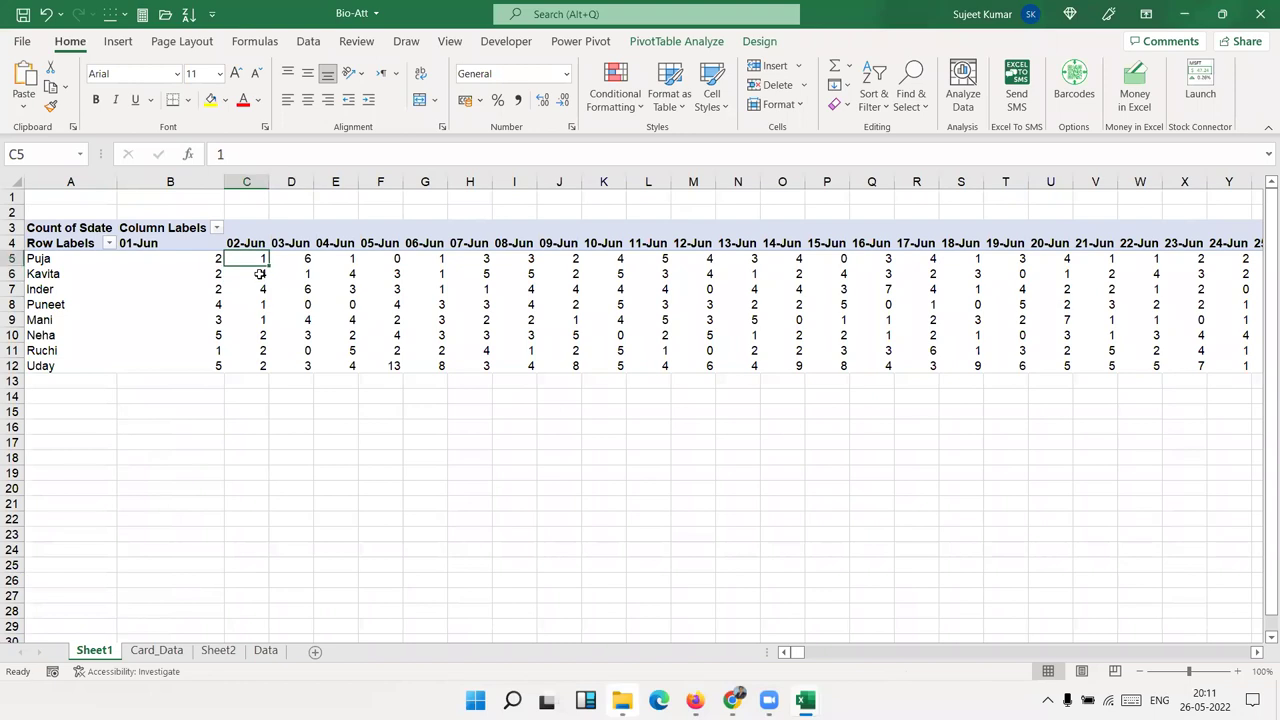
{"action": "key", "text": "Left"}
{"action": "key", "text": "ctrl+shift+Right"}
{"action": "key", "text": "ctrl+shift+Down"}
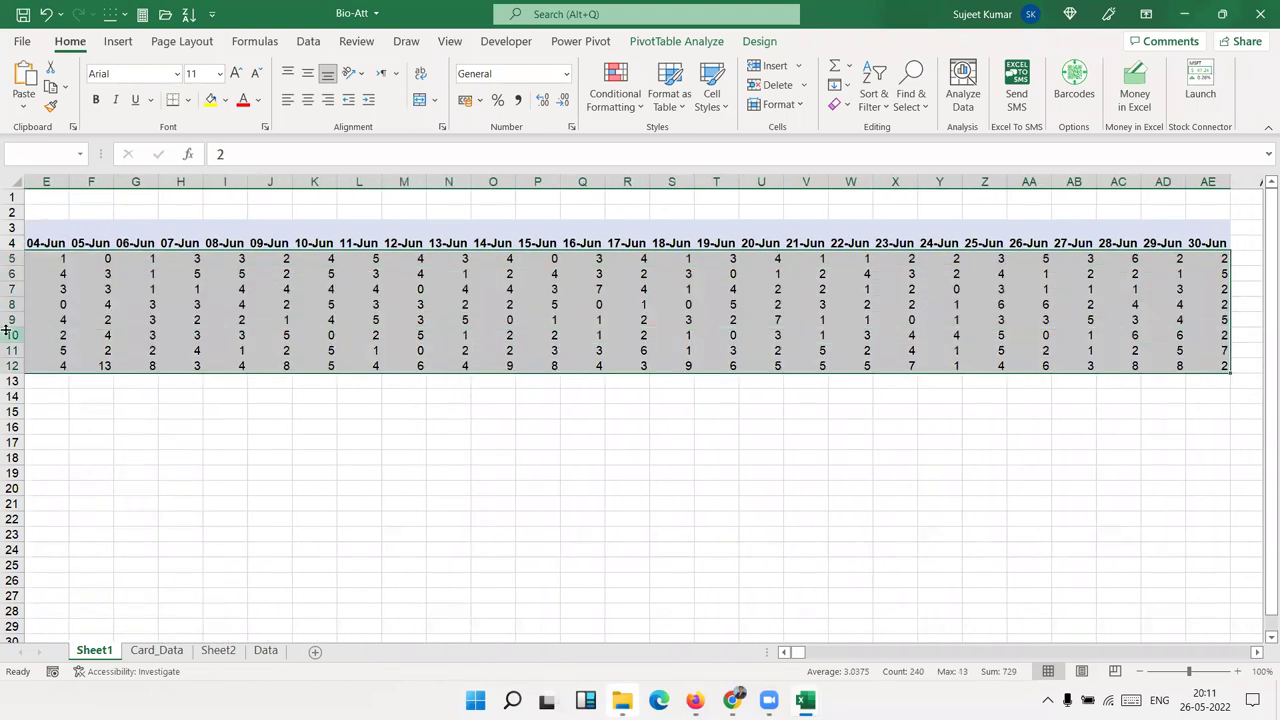
{"action": "right_click", "coordinate": [163, 290]}
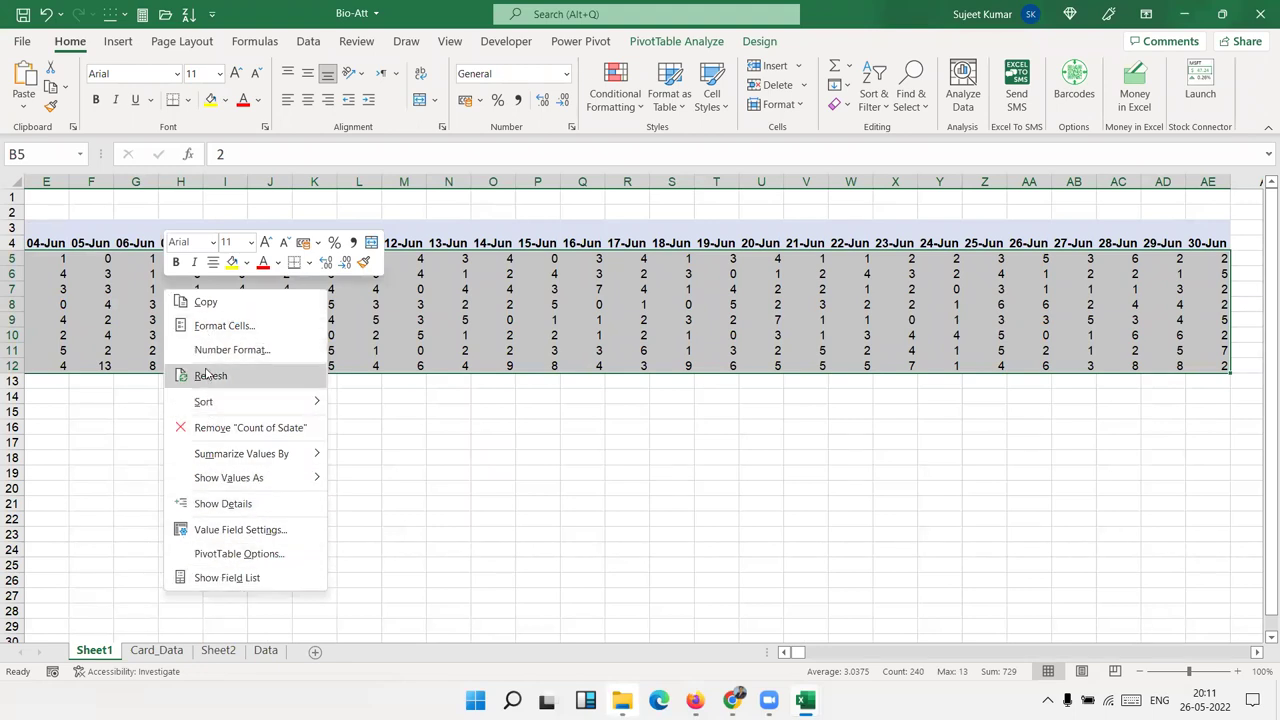
Open the Custom number format for the pivot's count cells and select the existing code
{"action": "left_click", "coordinate": [214, 328]}
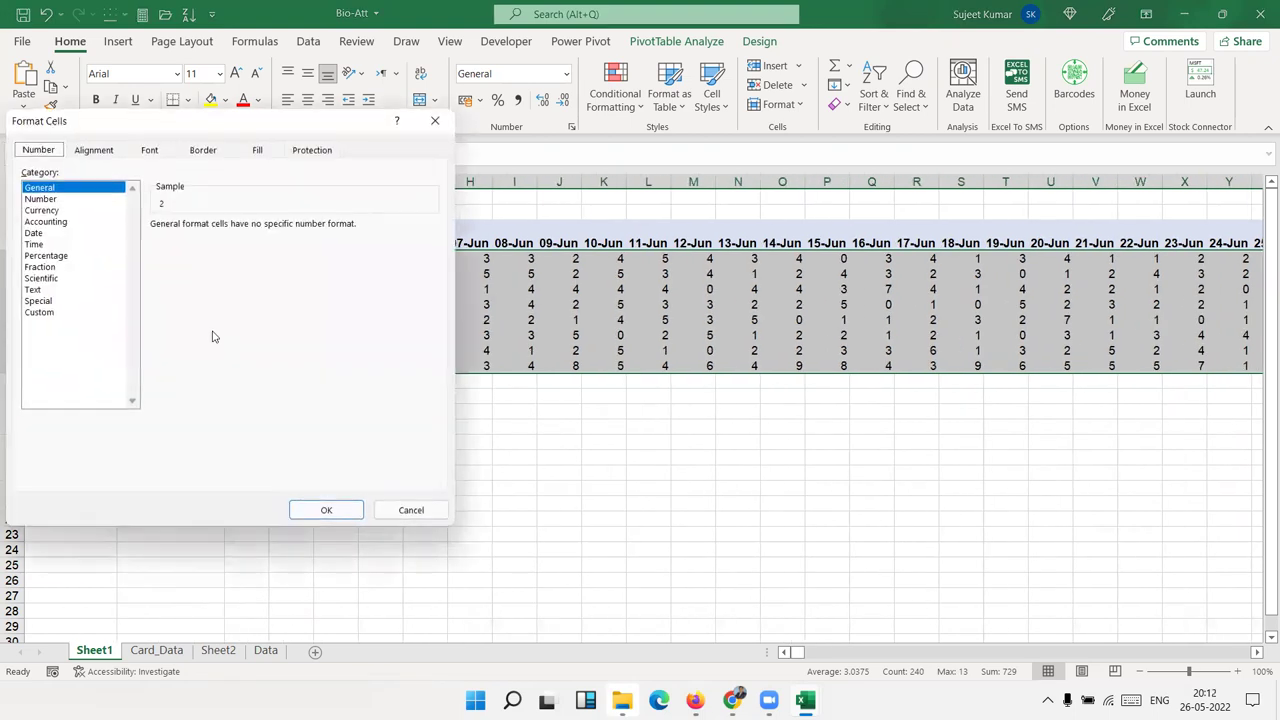
{"action": "left_click", "coordinate": [40, 312]}
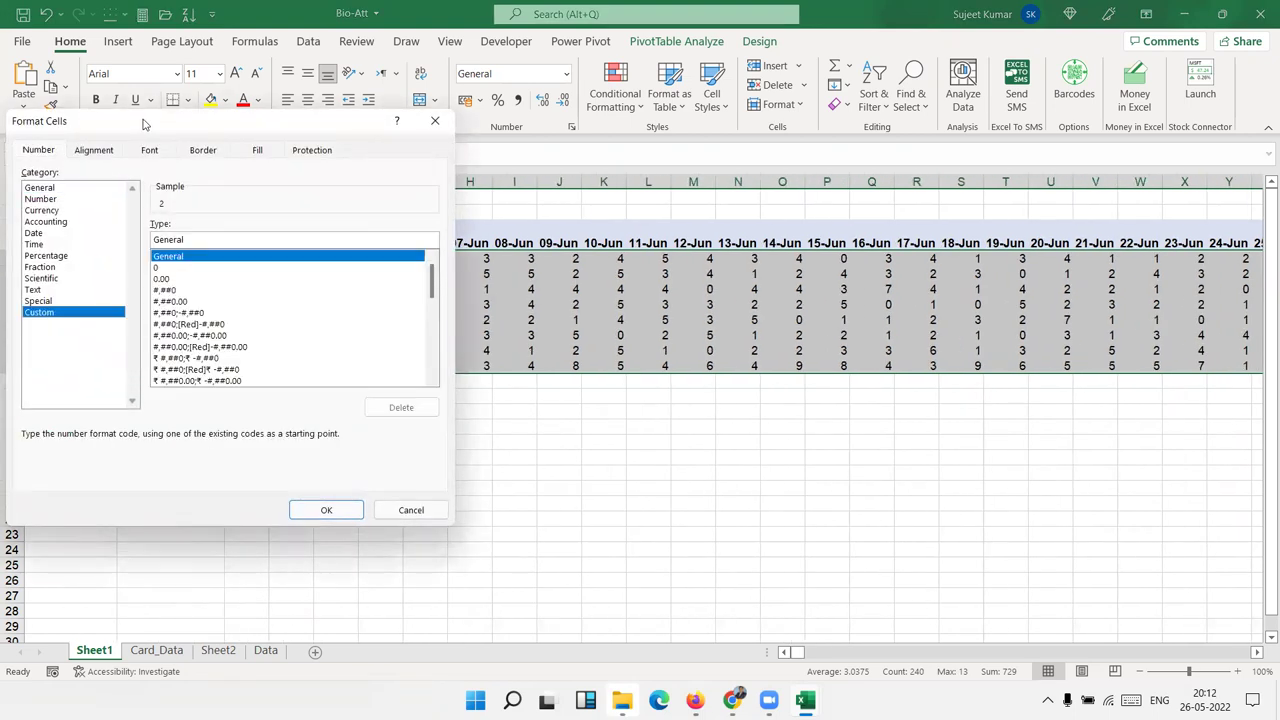
{"action": "left_click_drag", "start_coordinate": [145, 125], "coordinate": [395, 195]}
{"action": "double_click", "coordinate": [431, 309]}
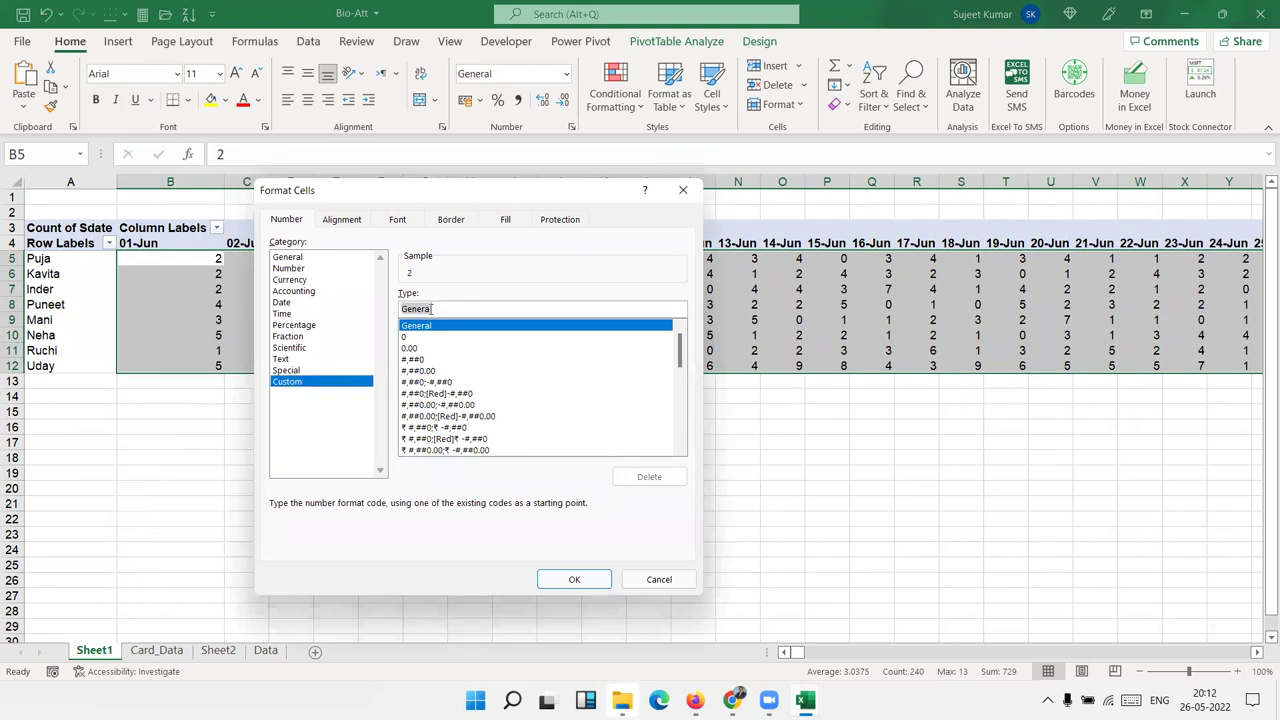
Enter the custom format "P";;"A" and apply it to the pivot counts
{"action": "type", "text": "\"p\""}
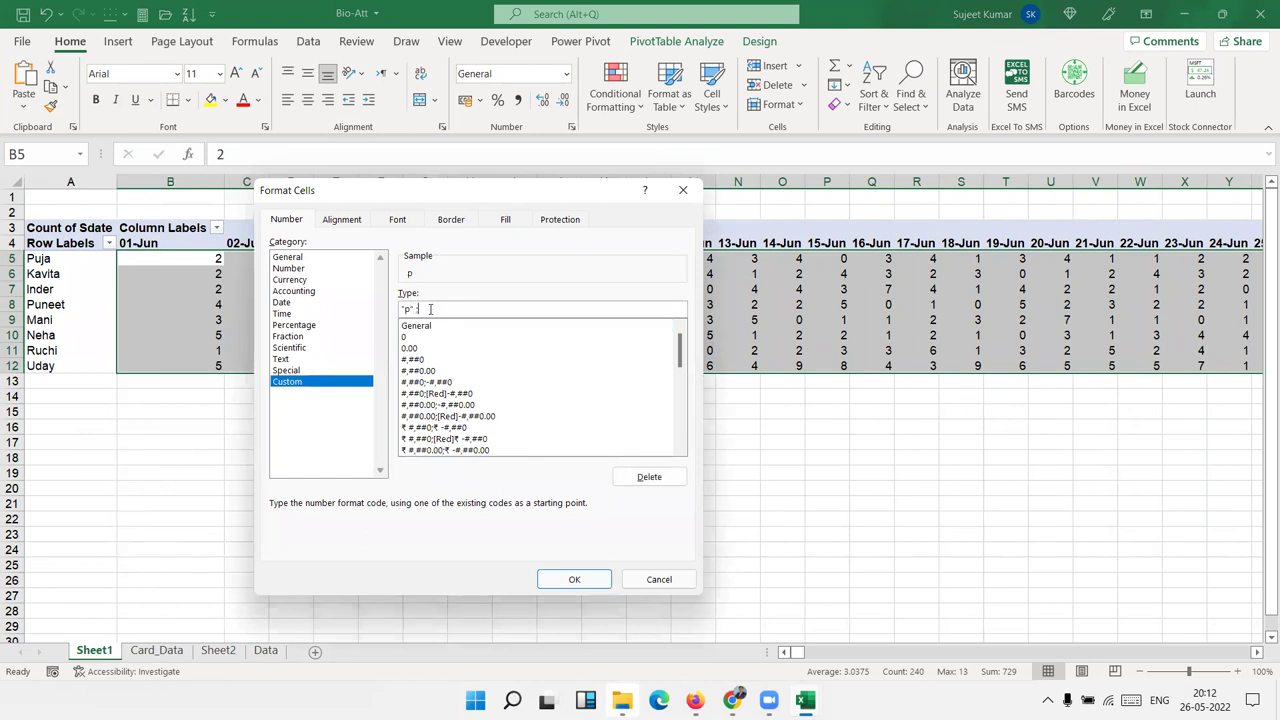
{"action": "type", "text": ";"}
{"action": "key", "text": "BackSpace"}
{"action": "key", "text": "BackSpace"}
{"action": "type", "text": ";\""}
{"action": "type", "text": "A"}
{"action": "type", "text": "\""}
{"action": "left_click", "coordinate": [403, 309]}
{"action": "key", "text": "Delete"}
{"action": "type", "text": "P"}
{"action": "left_click", "coordinate": [410, 309]}
{"action": "key", "text": "BackSpace"}
{"action": "type", "text": ";"}
{"action": "left_click_drag", "start_coordinate": [428, 191], "coordinate": [404, 220]}
{"action": "left_click", "coordinate": [550, 607]}
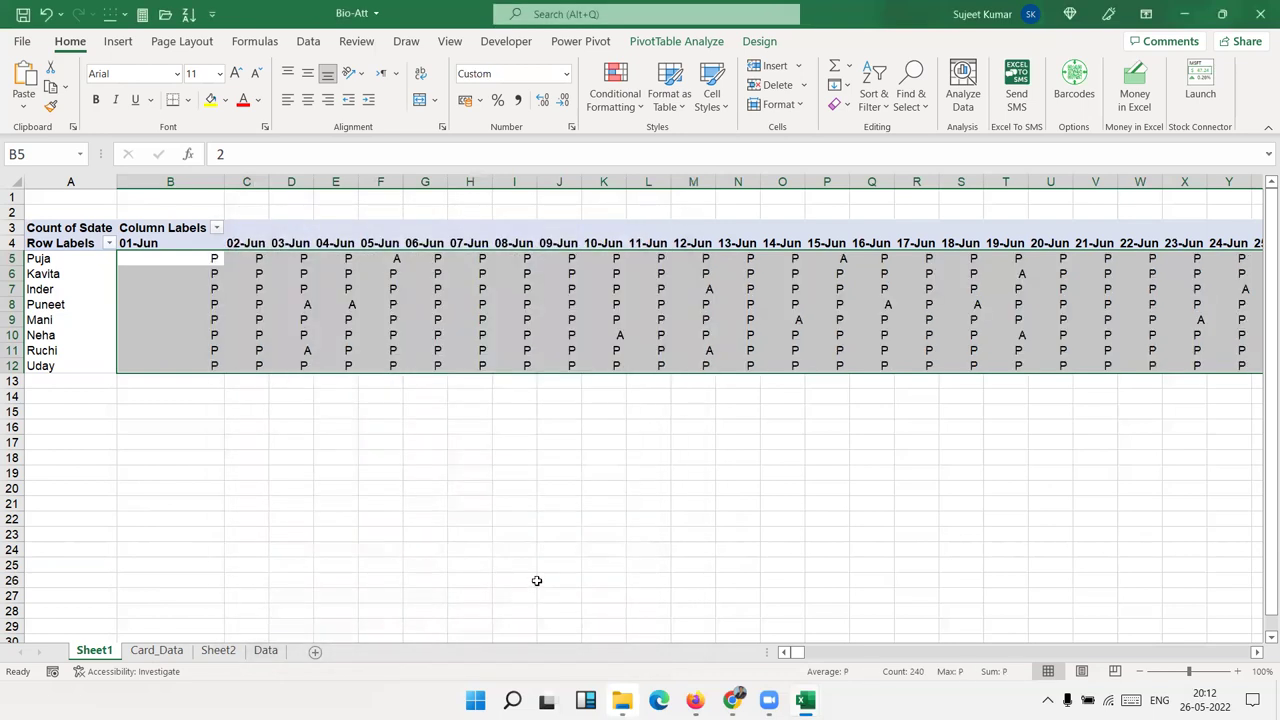
{"action": "left_click", "coordinate": [193, 264]}
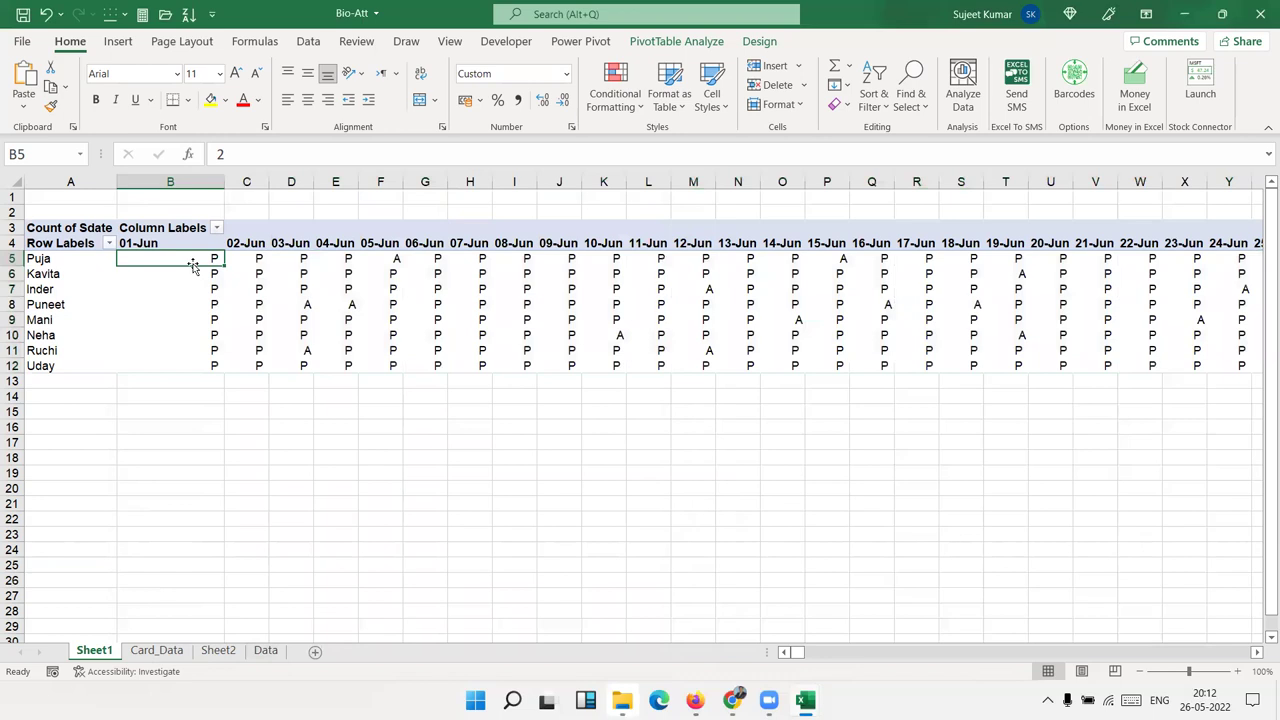
{"action": "key", "text": "ctrl+Right"}
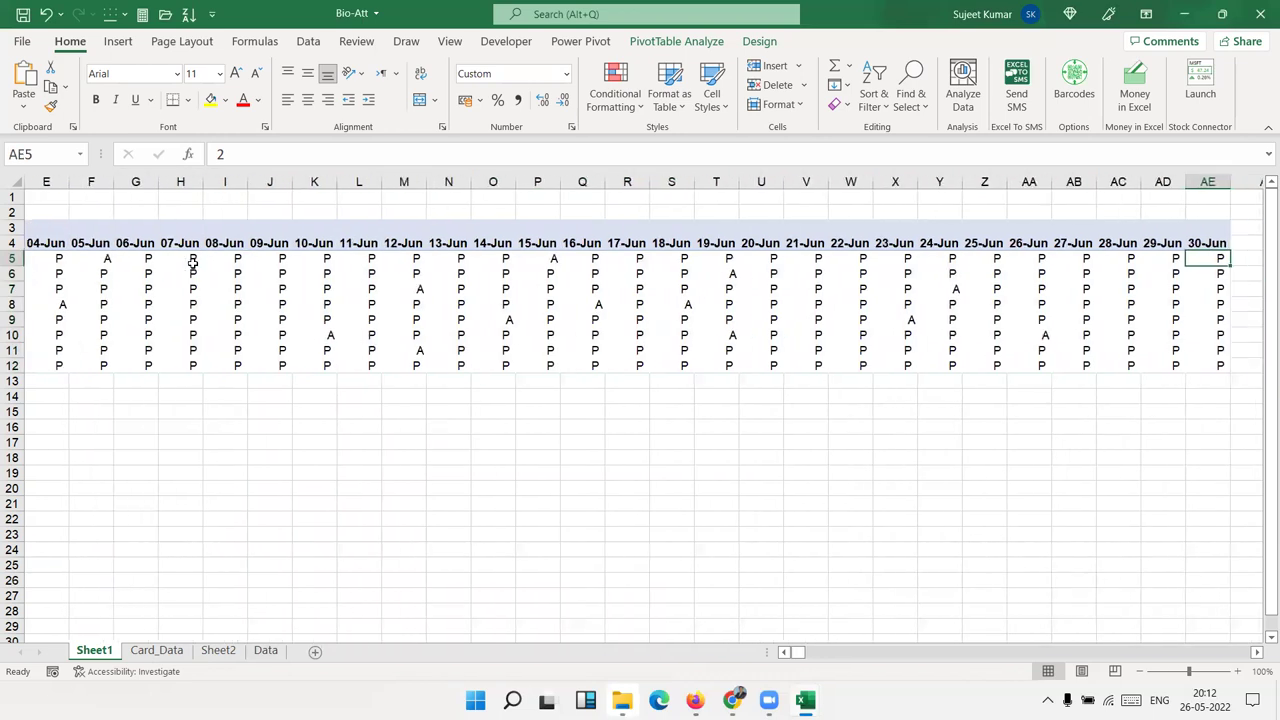
{"action": "key", "text": "ctrl+Down"}
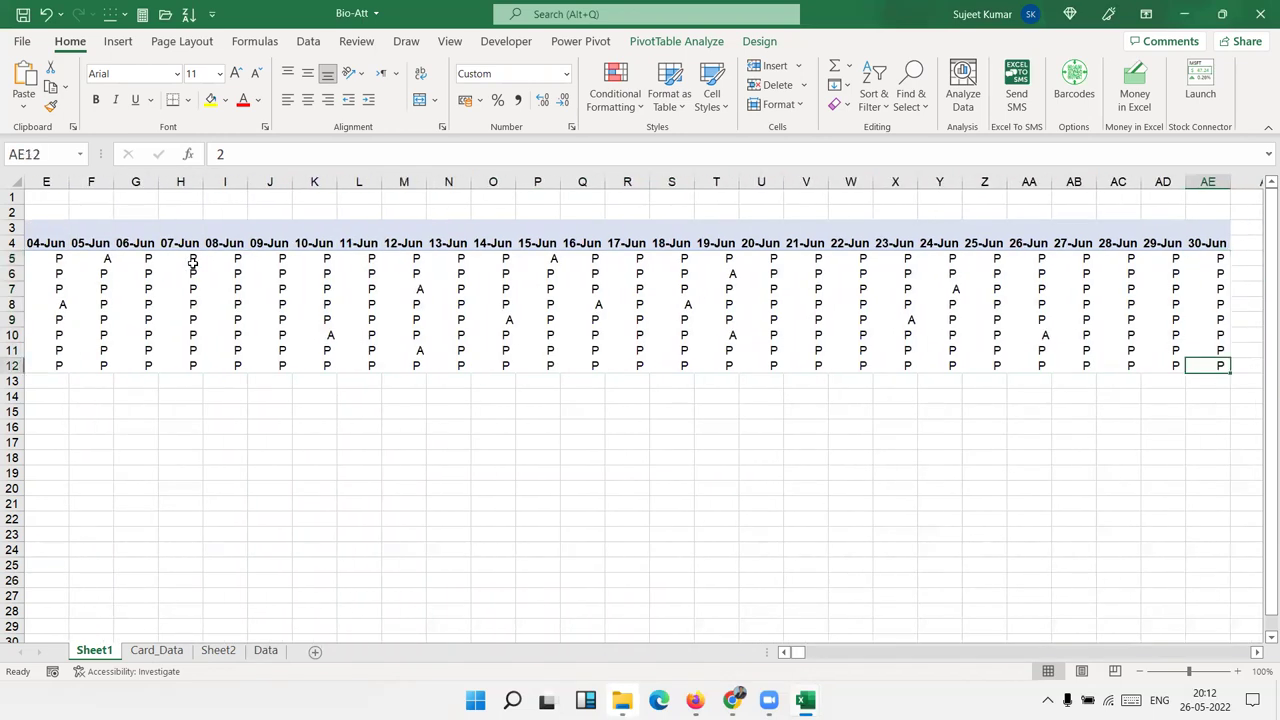
{"action": "key", "text": "ctrl+Left"}
{"action": "key", "text": "ctrl+Up"}
{"action": "key", "text": "Right"}
{"action": "key", "text": "Down"}
{"action": "key", "text": "ctrl+End"}
{"action": "key", "text": "ctrl+Left"}
{"action": "key", "text": "ctrl+Up"}
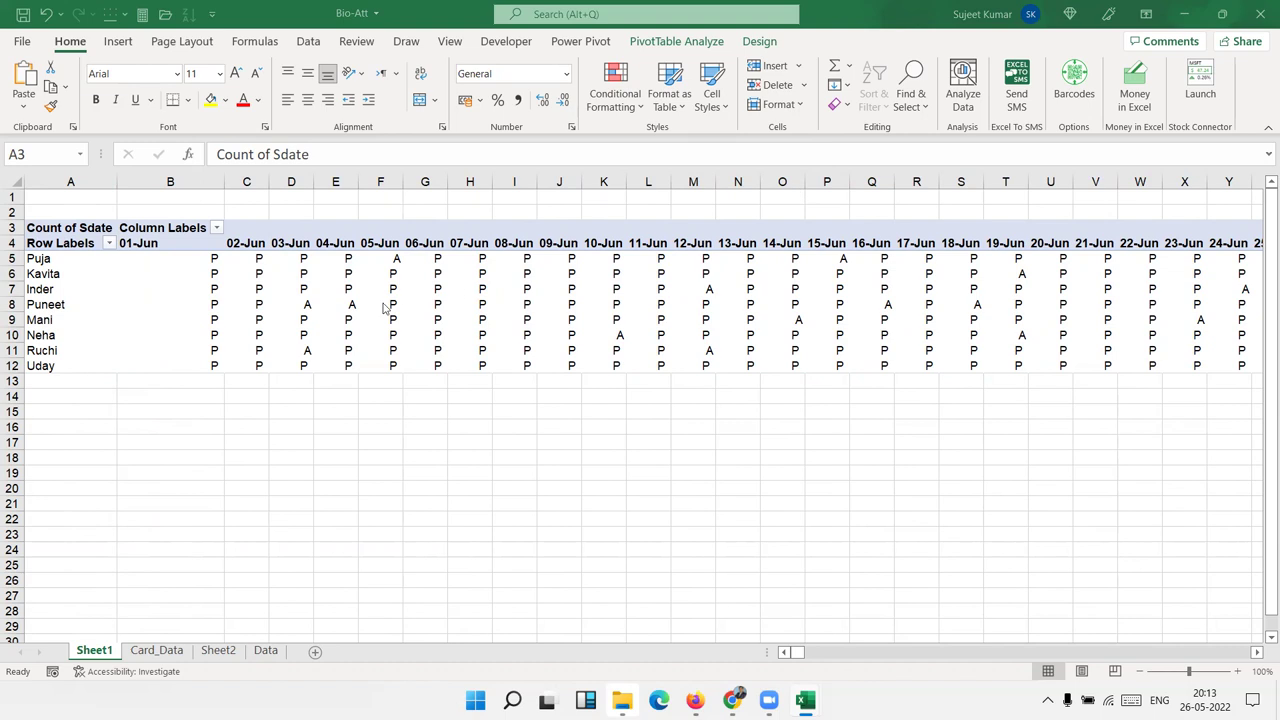
{"action": "left_click", "coordinate": [305, 303]}
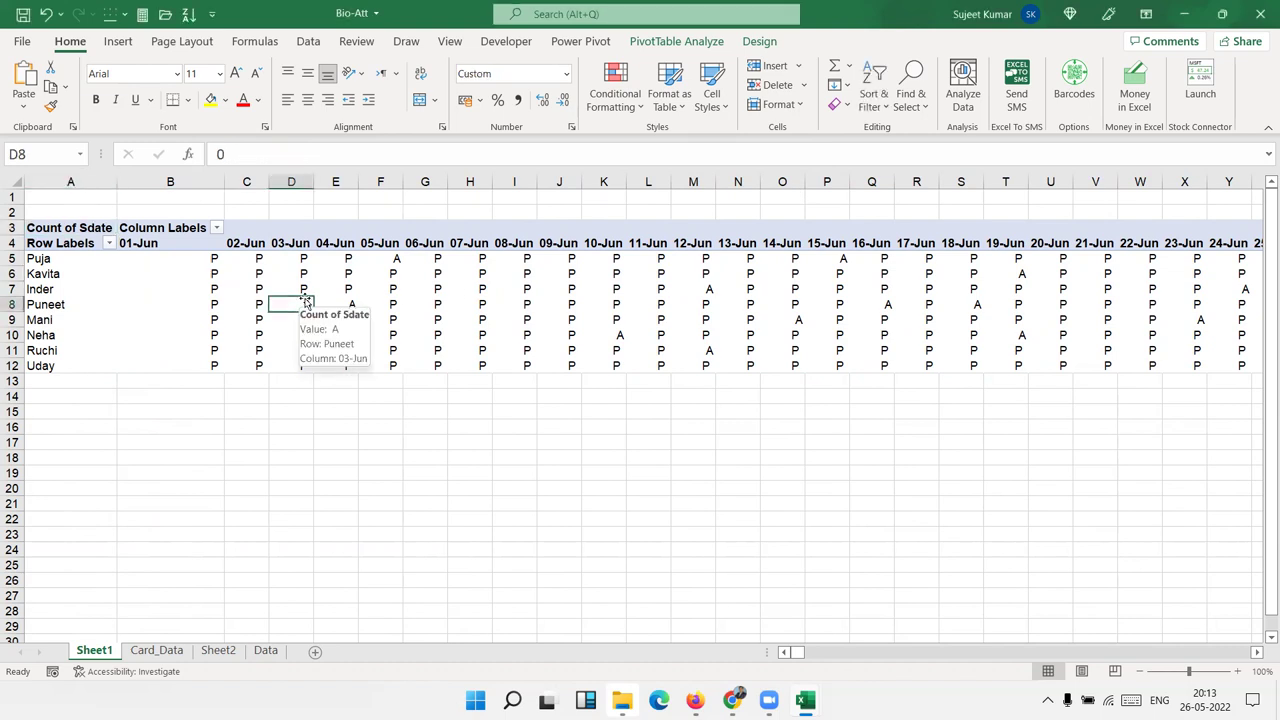
{"action": "mouse_move", "coordinate": [520, 334]}
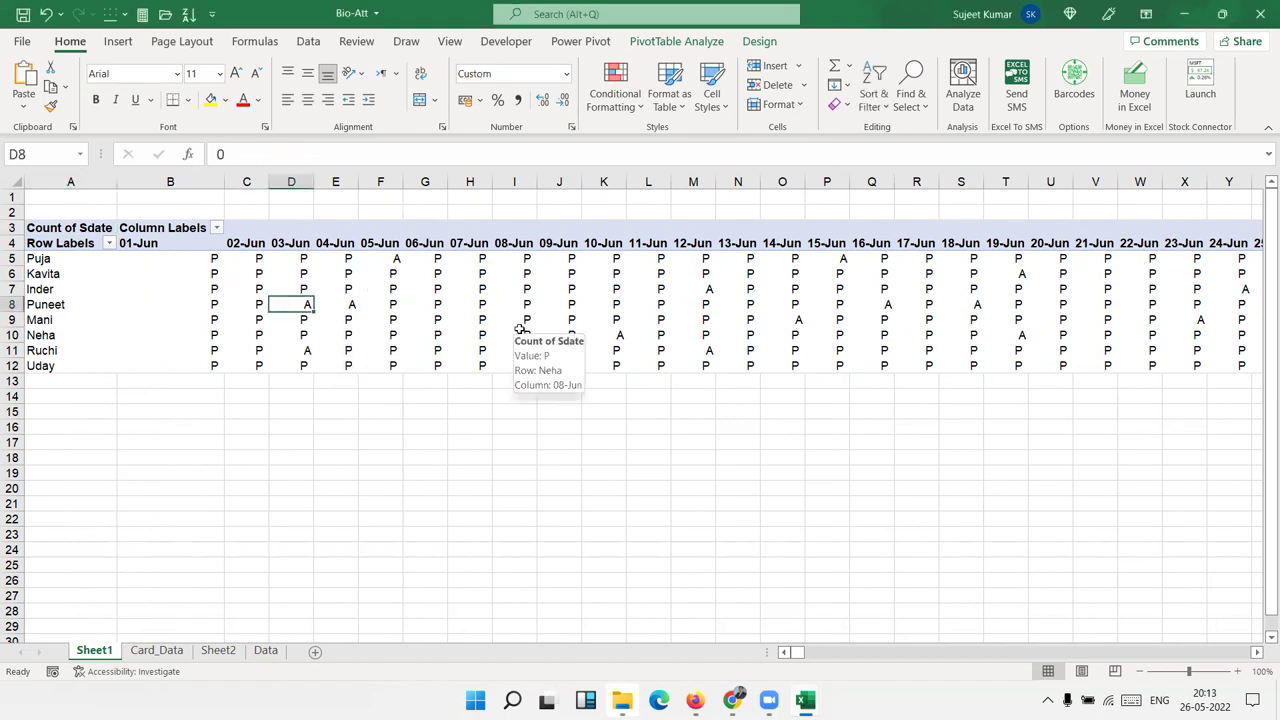
{"action": "right_click", "coordinate": [214, 262]}
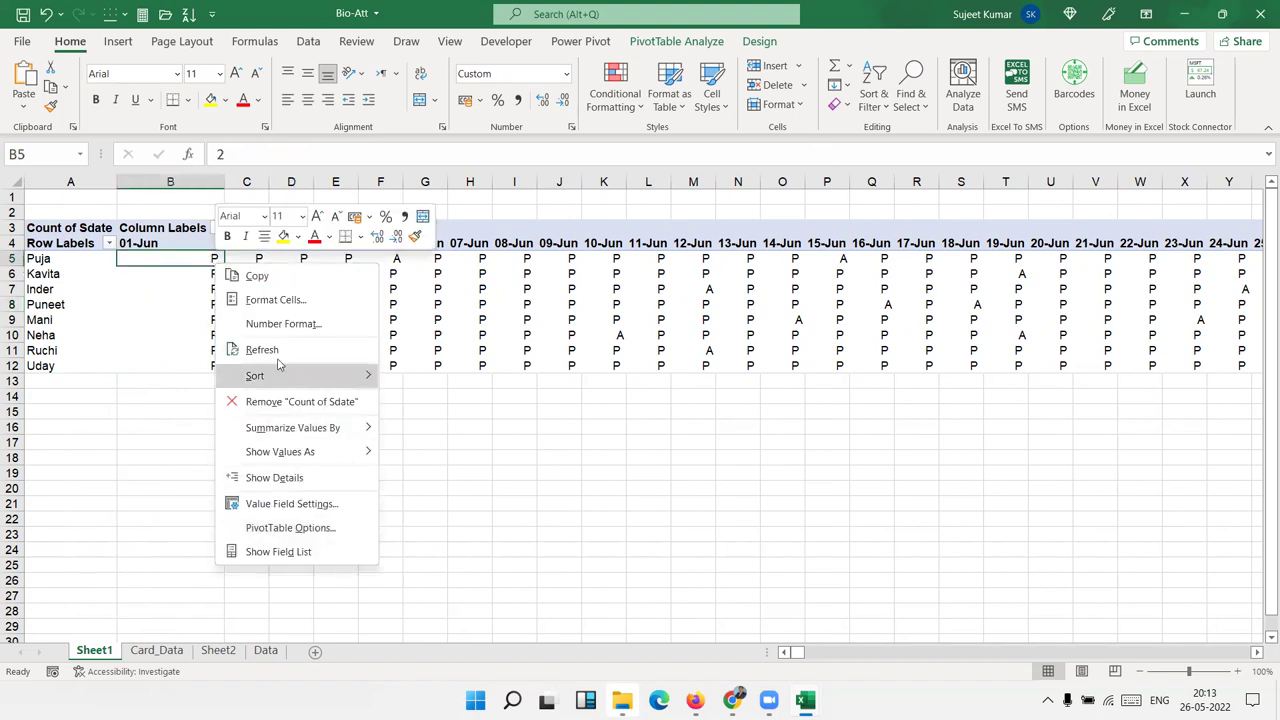
{"action": "left_click", "coordinate": [277, 324]}
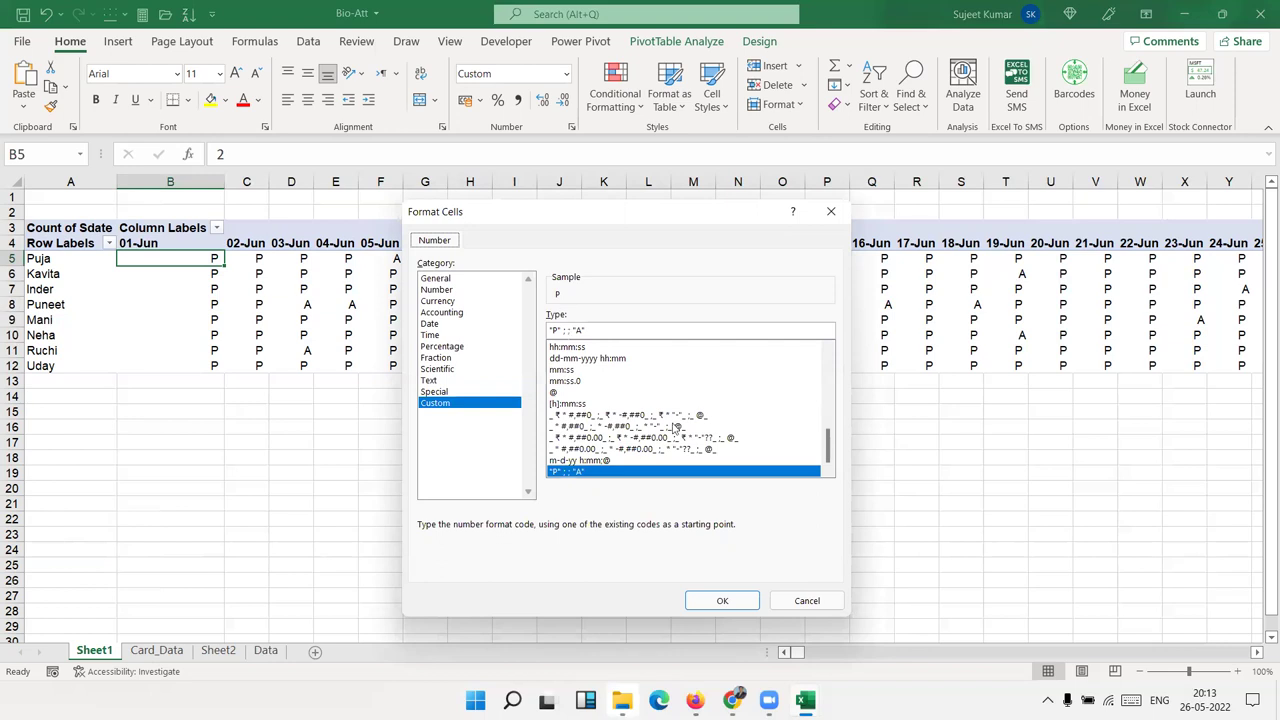
{"action": "left_click", "coordinate": [807, 601]}
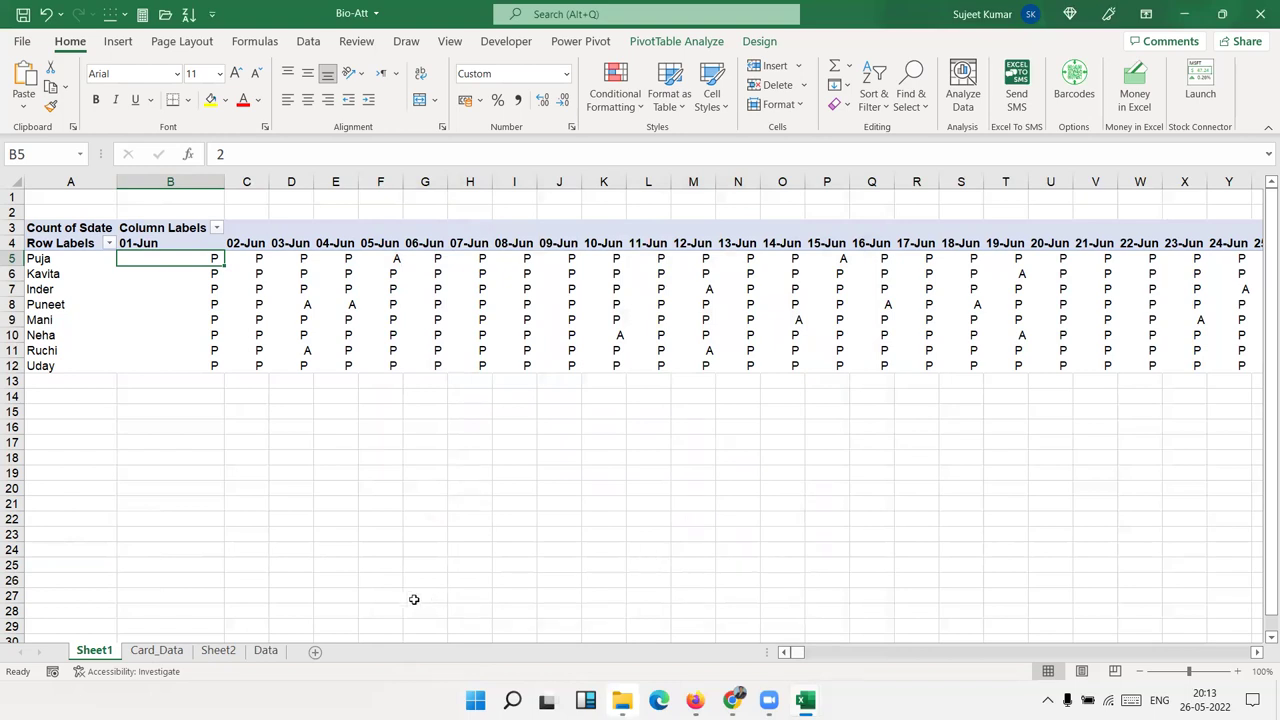
On the Data sheet, copy B5's date-time format onto the first two IN values
{"action": "left_click", "coordinate": [266, 651]}
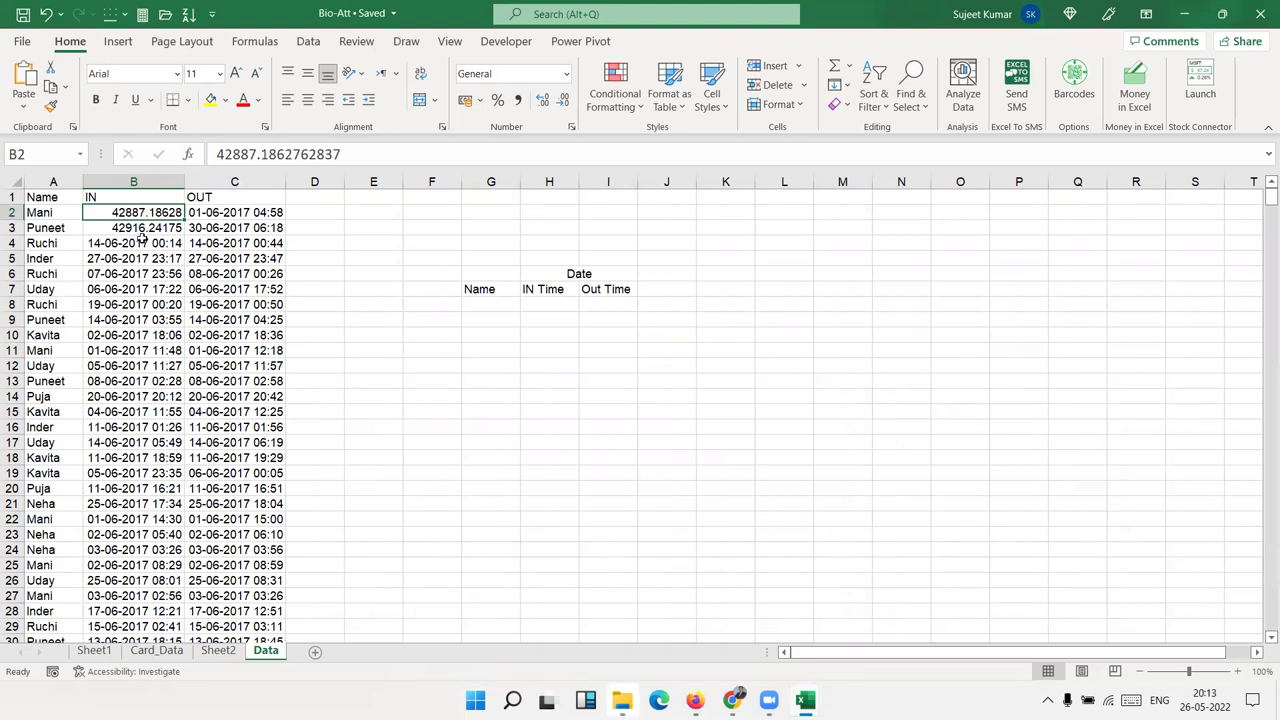
{"action": "left_click", "coordinate": [124, 257]}
{"action": "left_click", "coordinate": [50, 106]}
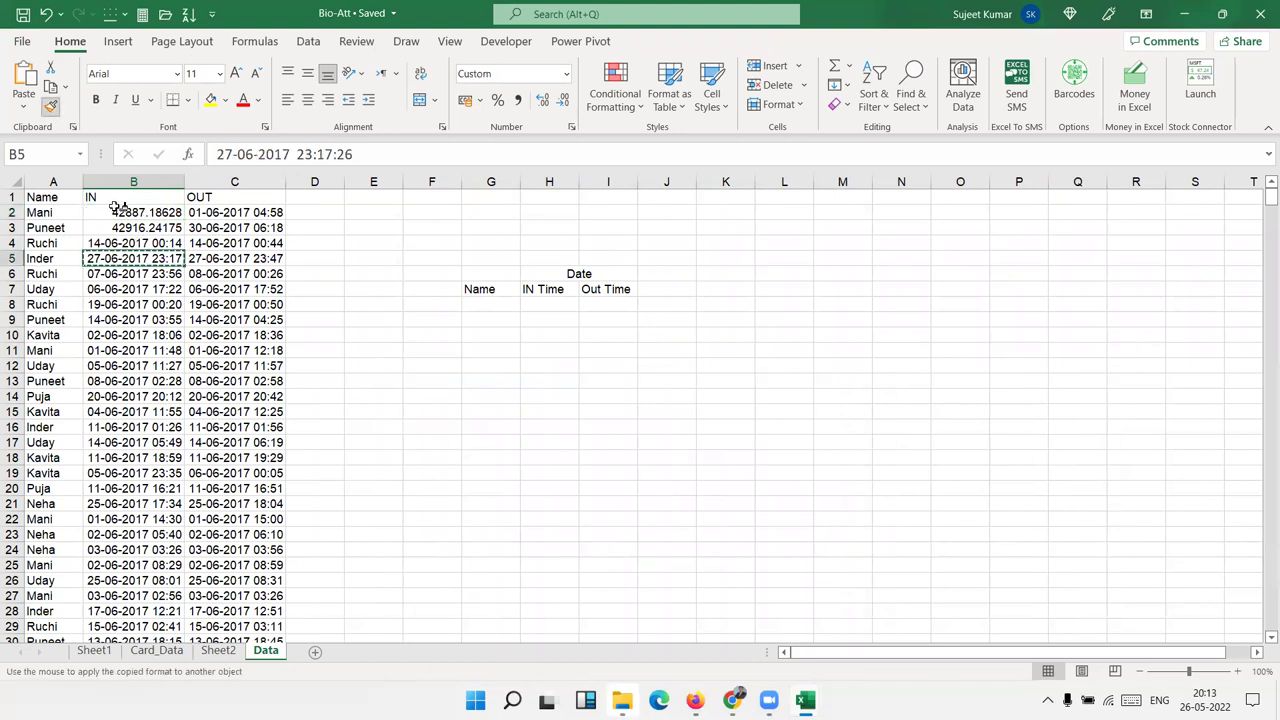
{"action": "left_click_drag", "start_coordinate": [120, 226], "coordinate": [124, 211]}
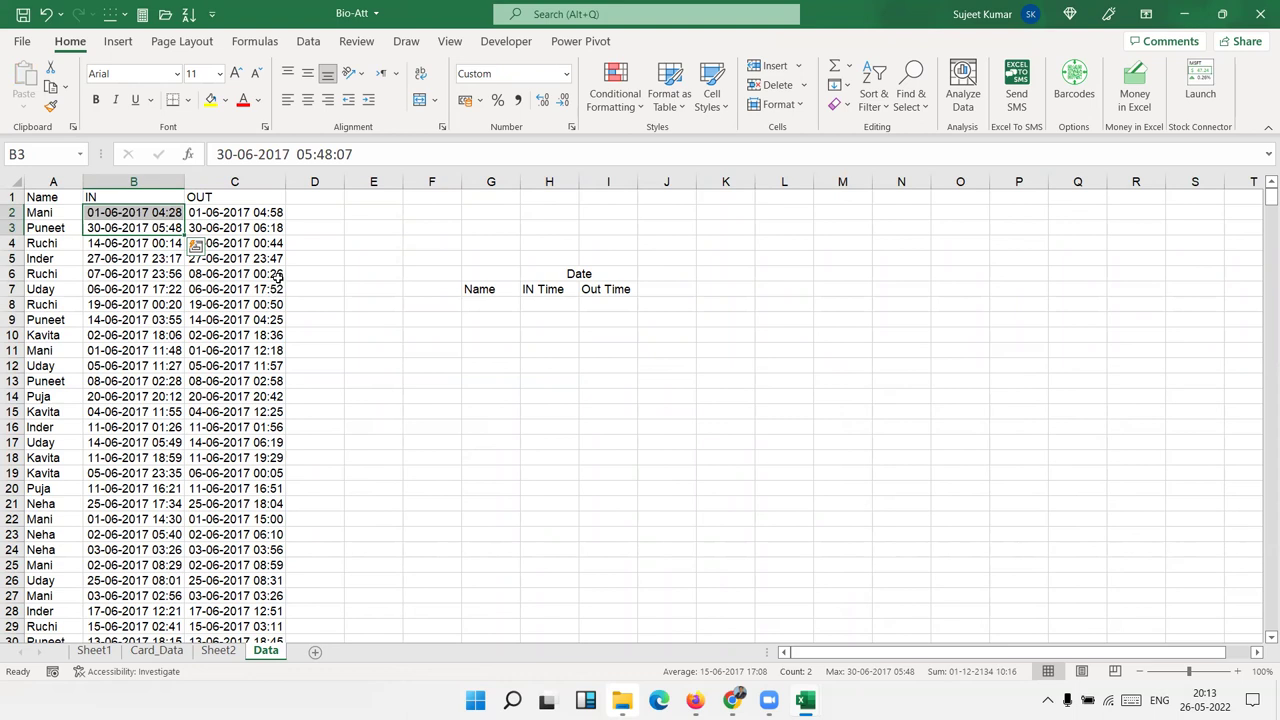
Check an OUT value's full date-time, then go to Sheet2's in/out pivot
{"action": "left_click", "coordinate": [281, 283]}
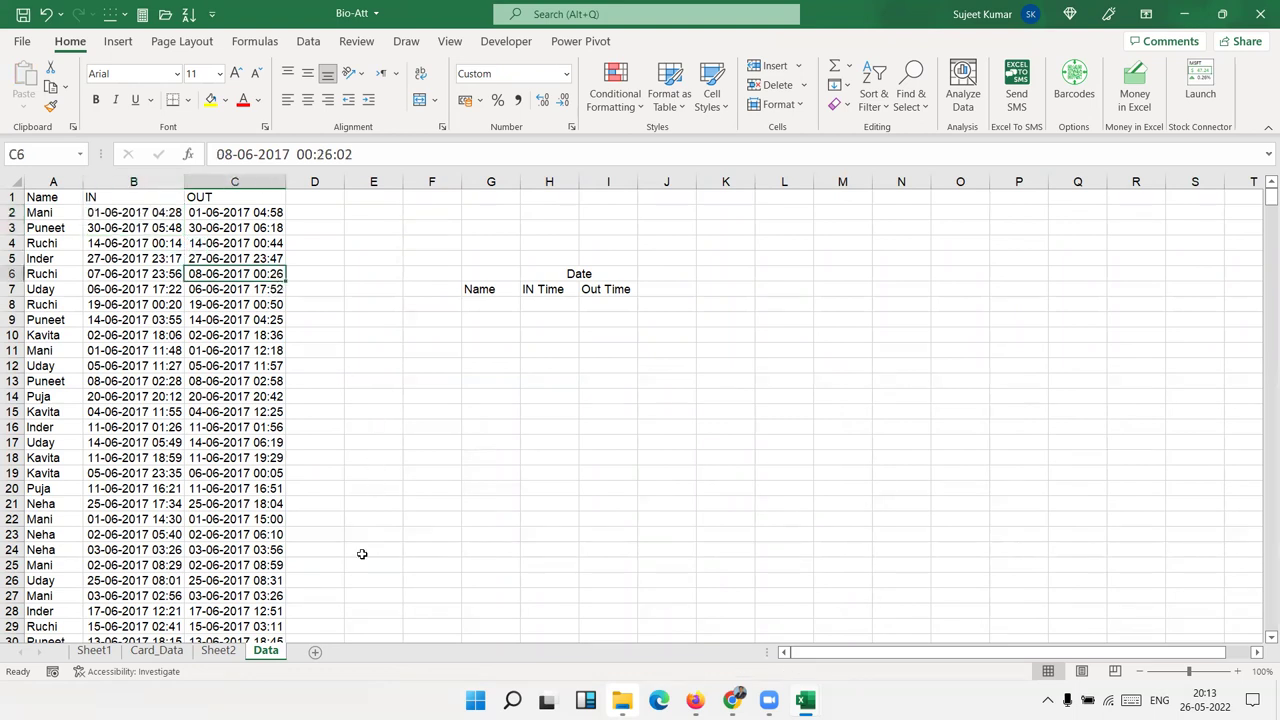
{"action": "left_click", "coordinate": [218, 650]}
{"action": "left_click", "coordinate": [160, 428]}
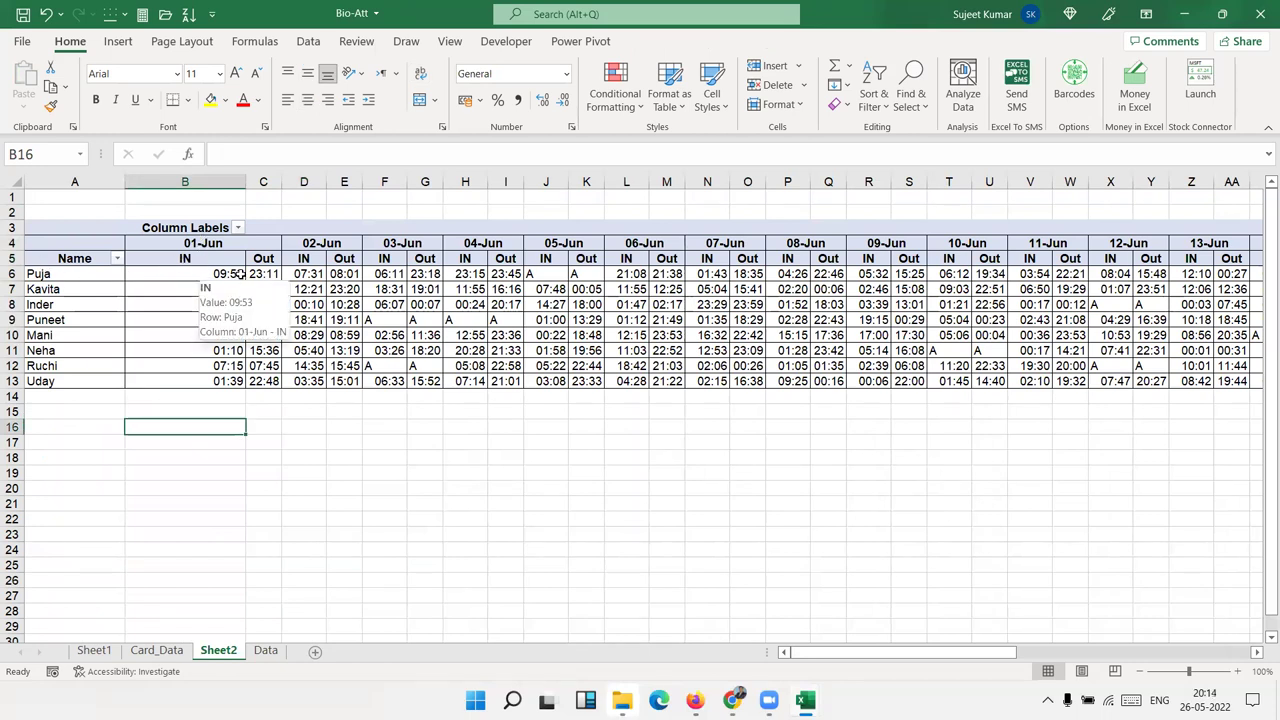
Permanently delete Sheet2 from the workbook, then switch over to the Chrome browser
{"action": "right_click", "coordinate": [231, 655]}
{"action": "left_click", "coordinate": [285, 441]}
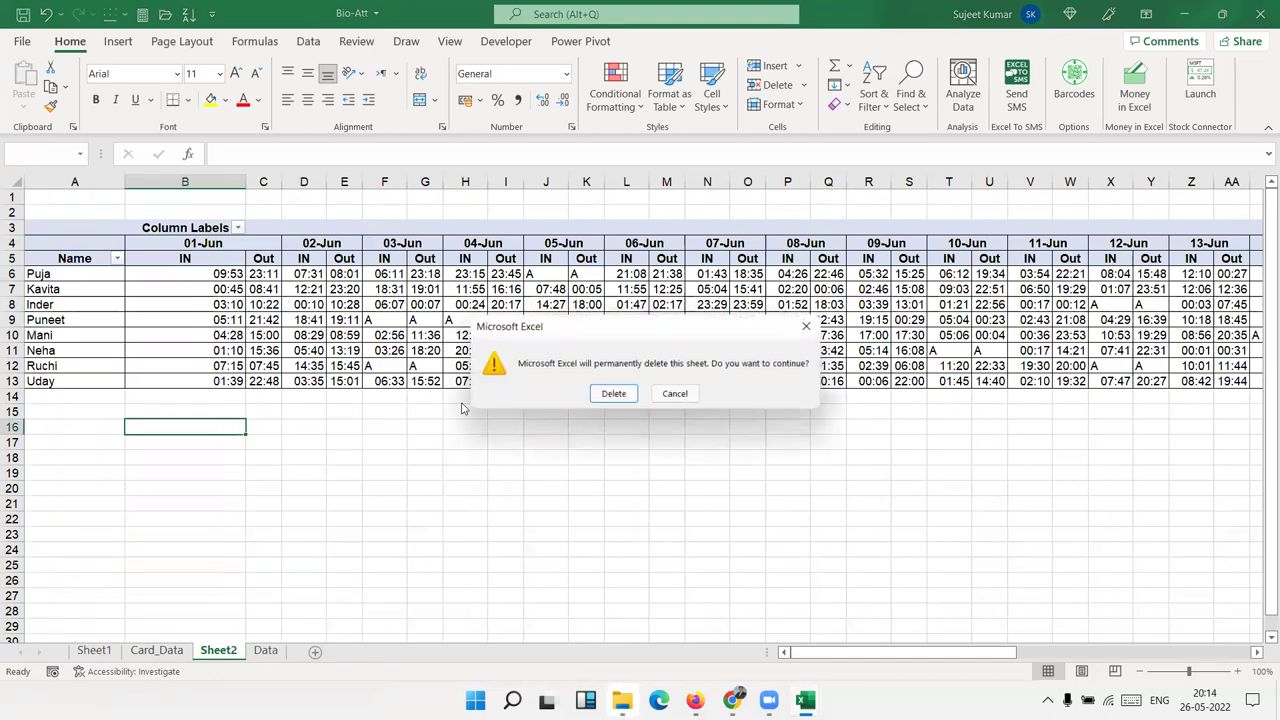
{"action": "left_click", "coordinate": [613, 393]}
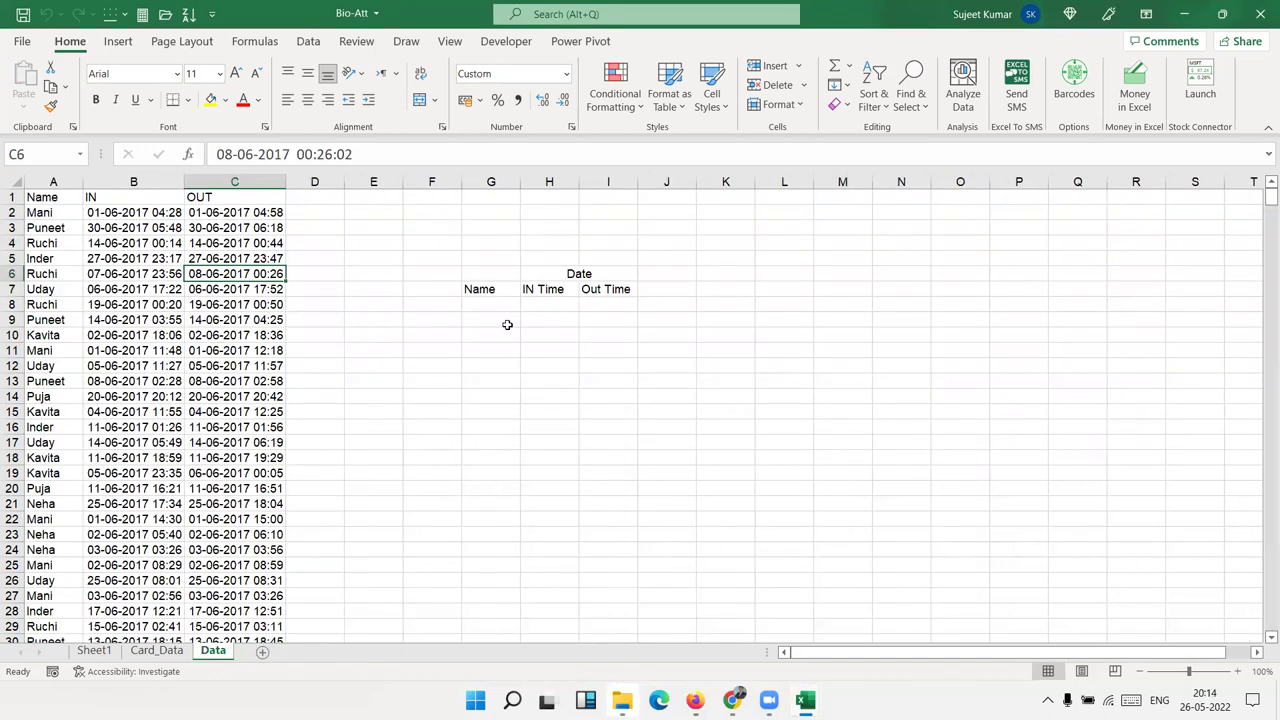
{"action": "left_click_drag", "start_coordinate": [497, 305], "coordinate": [657, 343]}
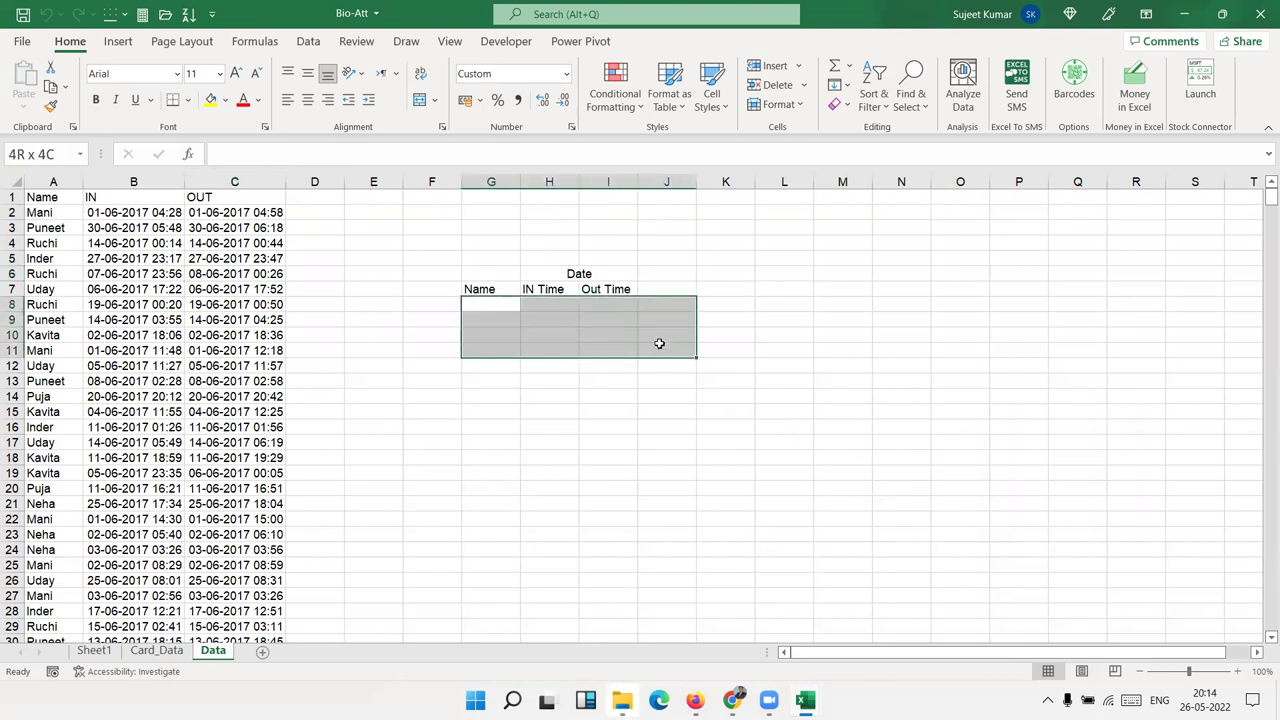
{"action": "left_click", "coordinate": [303, 362]}
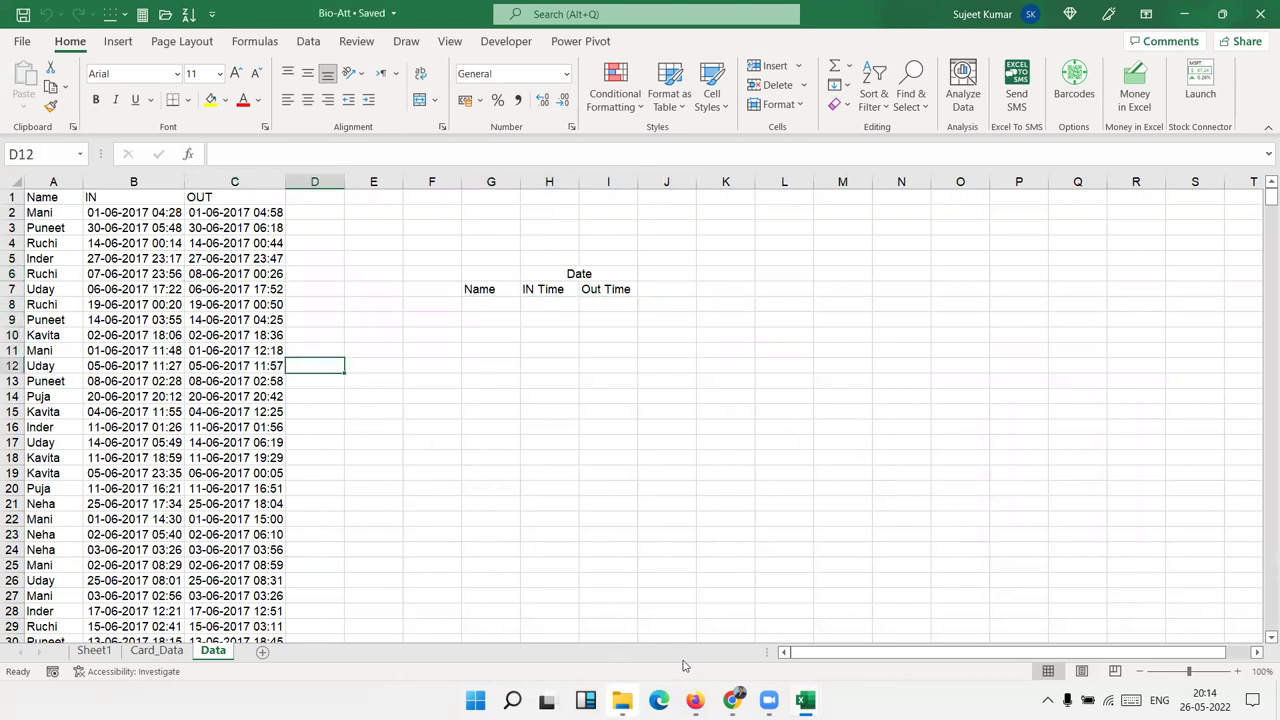
{"action": "mouse_move", "coordinate": [732, 701]}
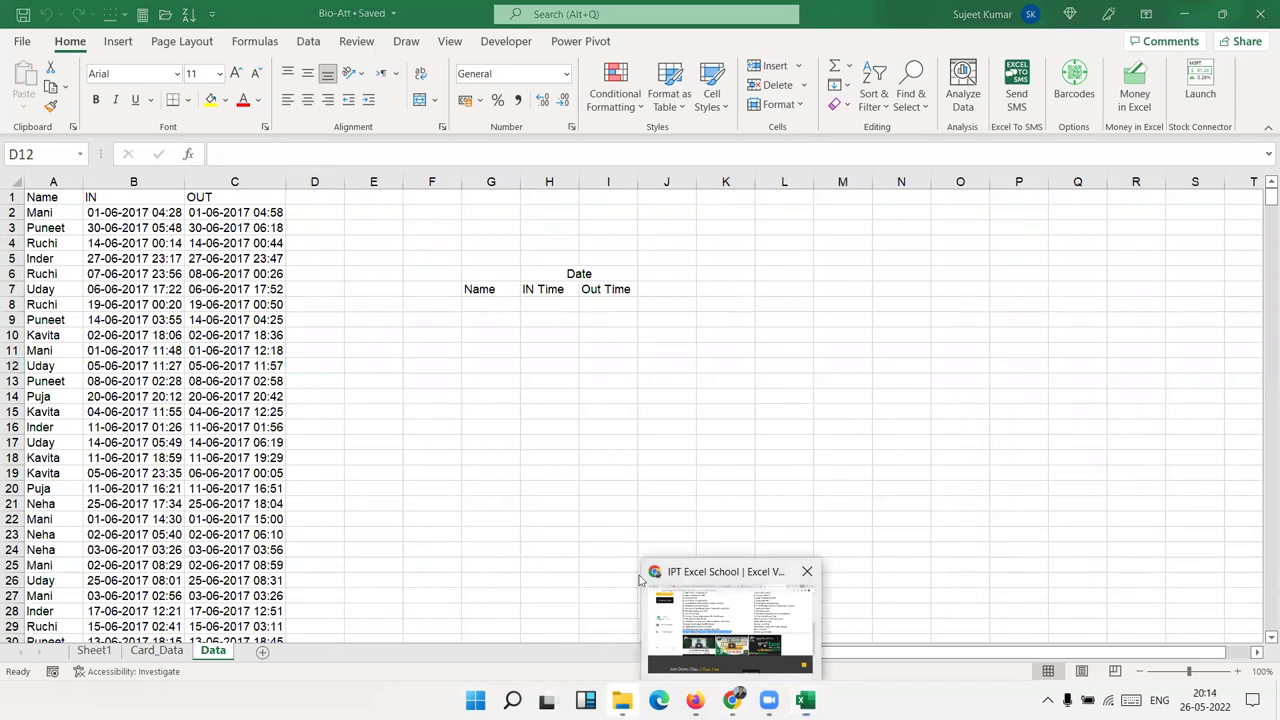
{"action": "left_click", "coordinate": [720, 620]}
Start a new Gmail message and add the first two suggested contacts as recipients
{"action": "left_click", "coordinate": [412, 20]}
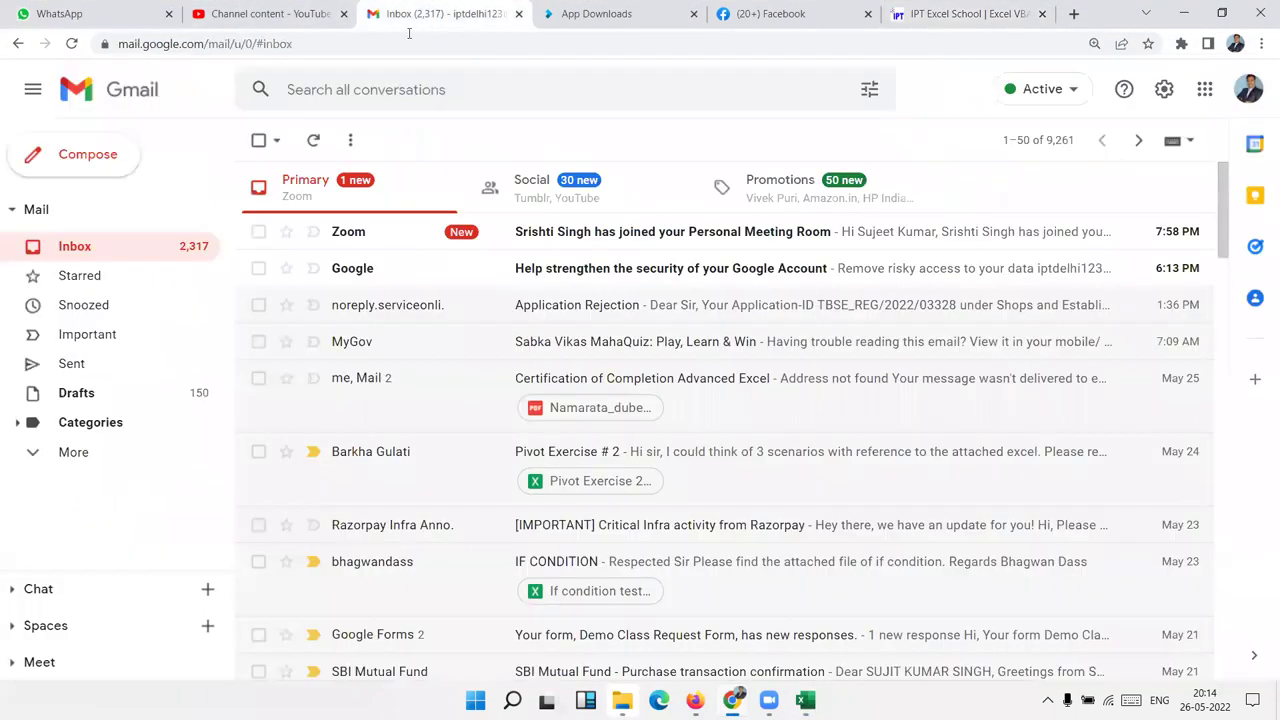
{"action": "left_click", "coordinate": [112, 154]}
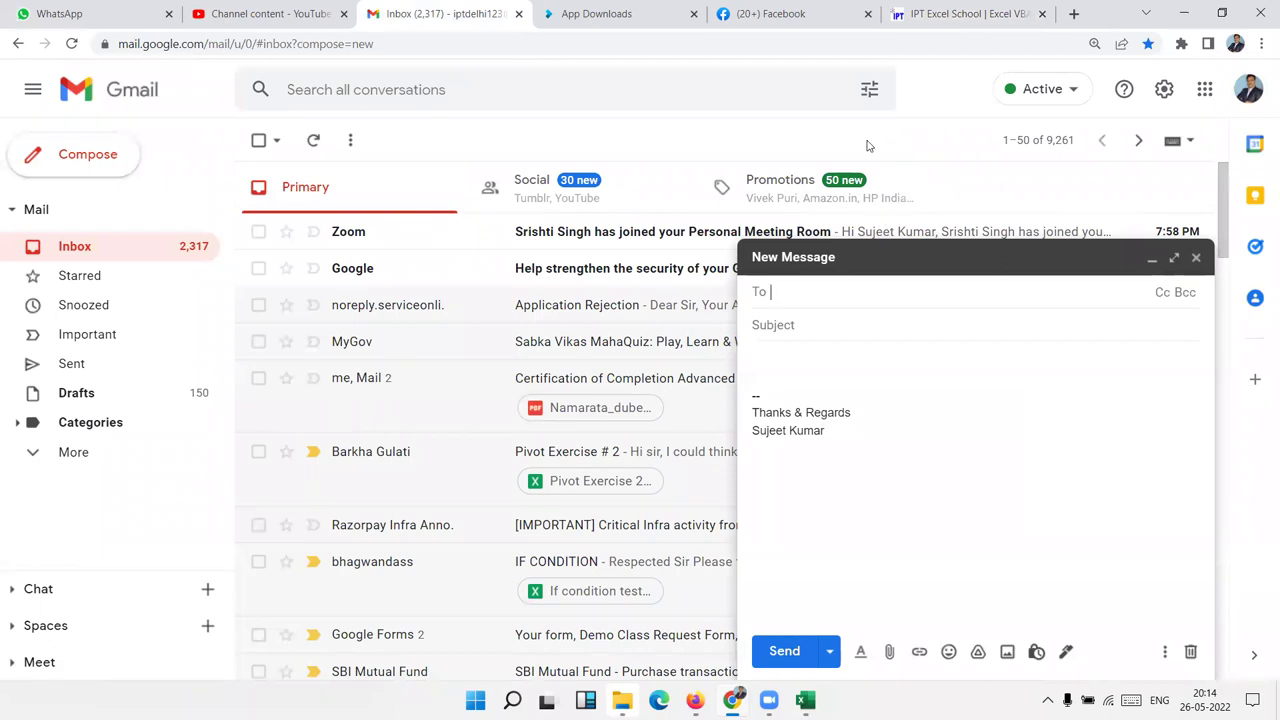
{"action": "type", "text": "sr"}
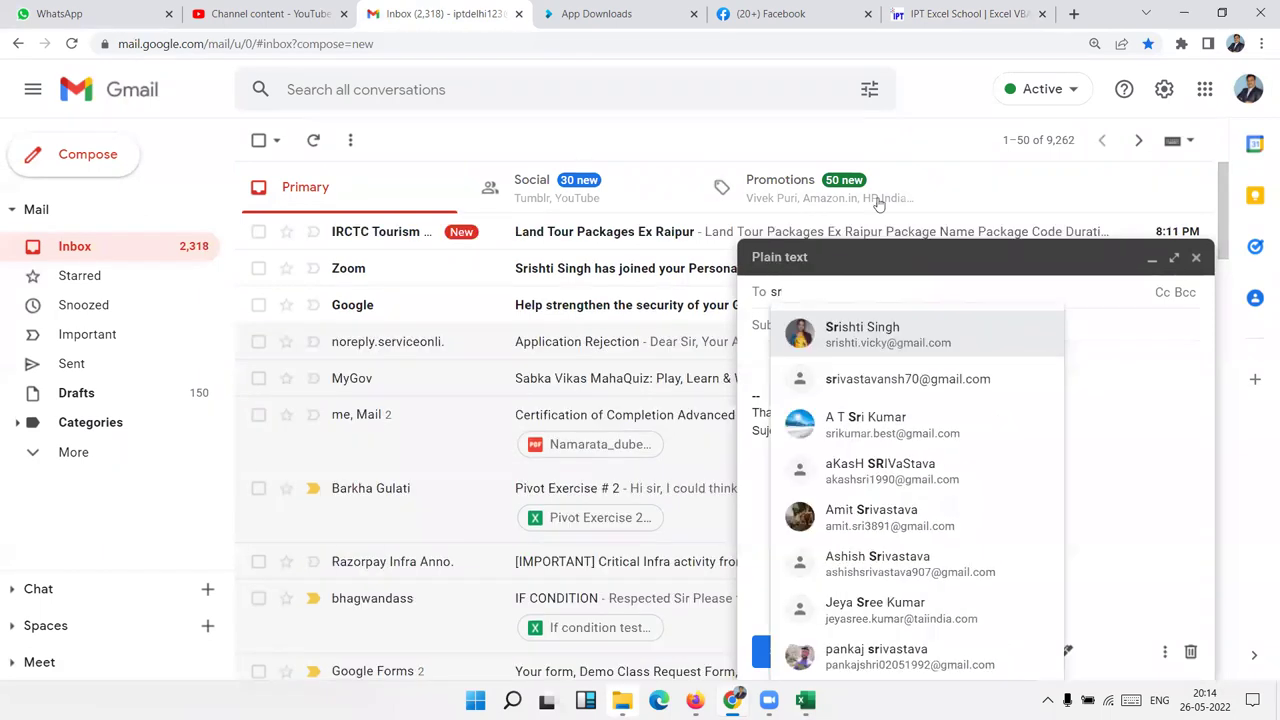
{"action": "left_click", "coordinate": [911, 348]}
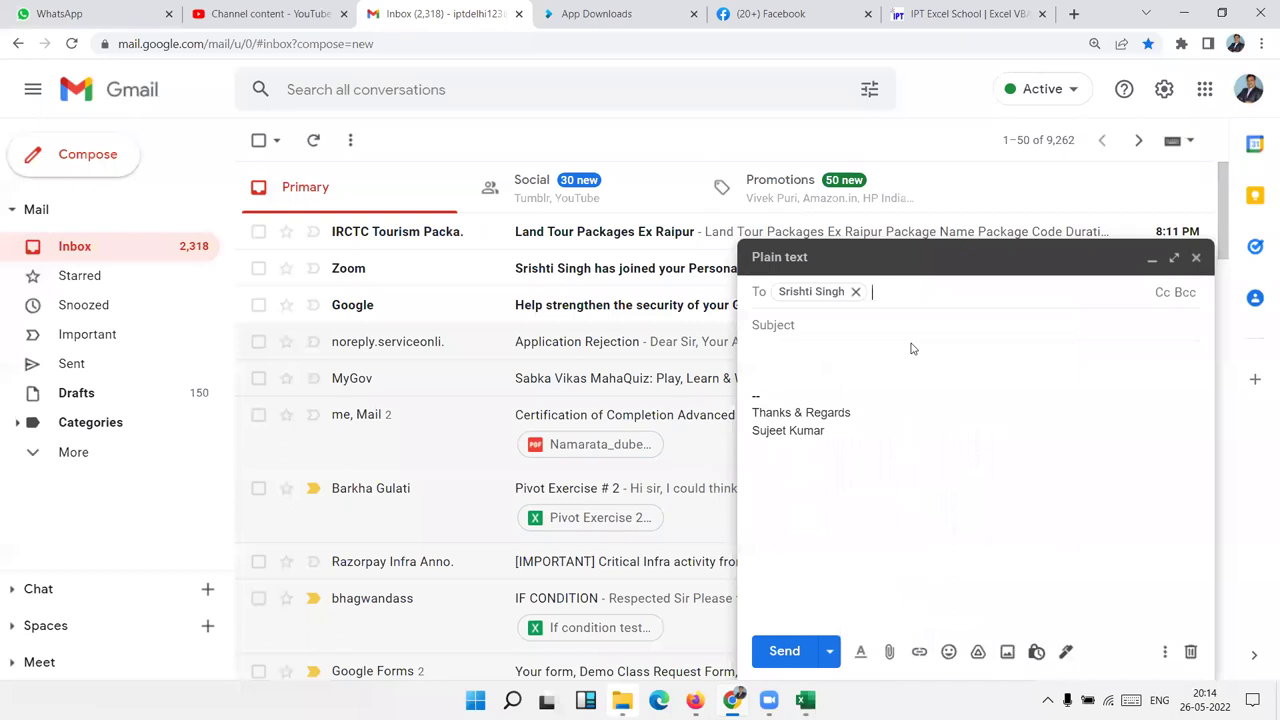
{"action": "type", "text": "ra"}
{"action": "left_click", "coordinate": [909, 346]}
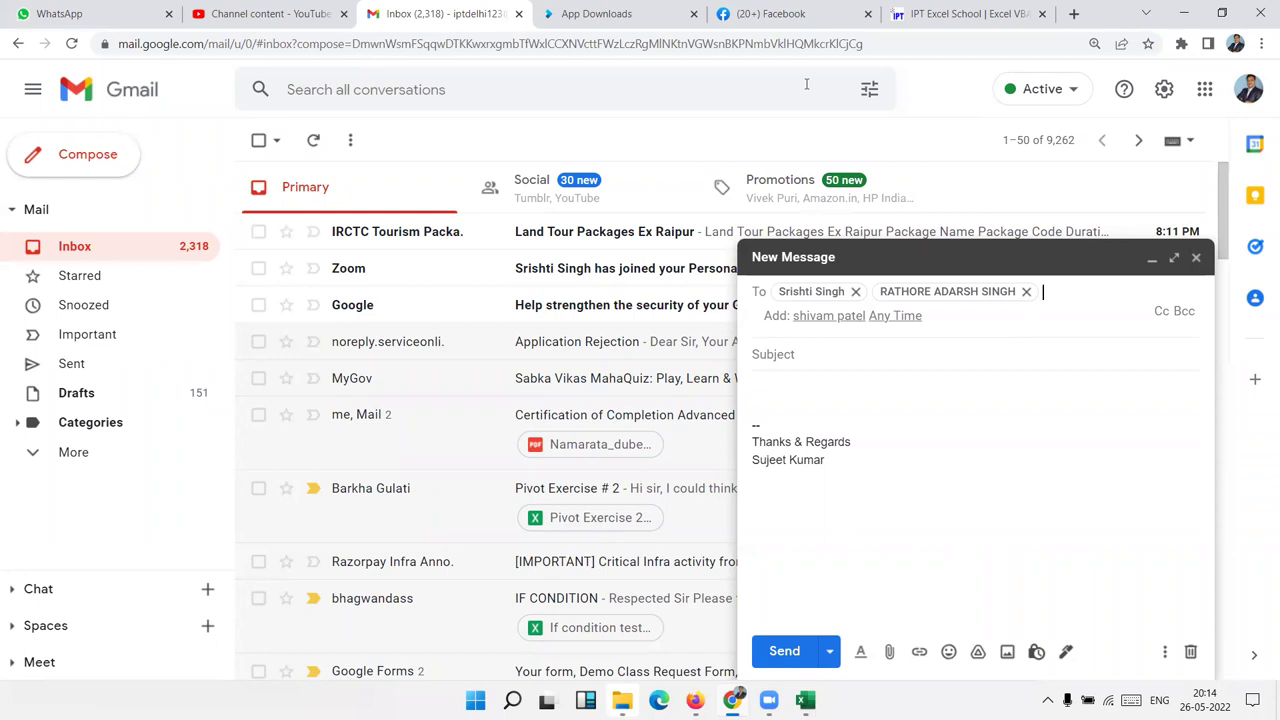
Add the third and fourth suggested contacts to the To field
{"action": "left_click", "coordinate": [531, 187]}
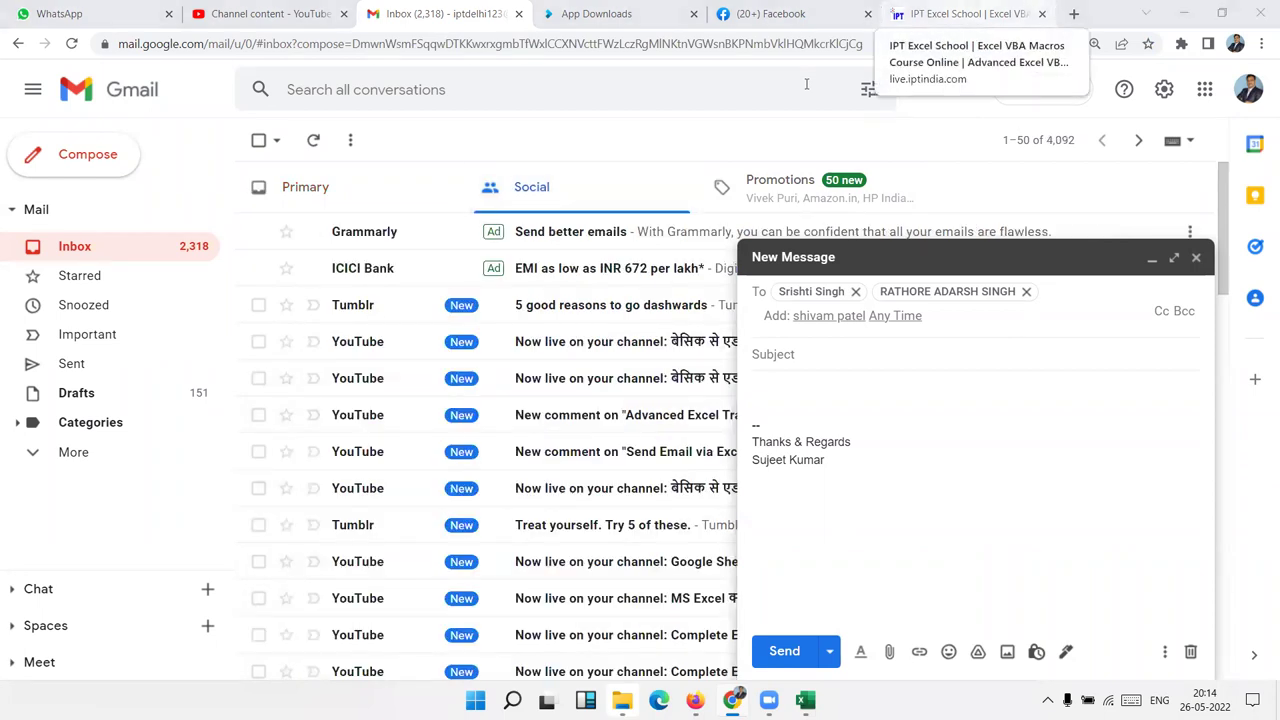
{"action": "left_click", "coordinate": [1076, 300]}
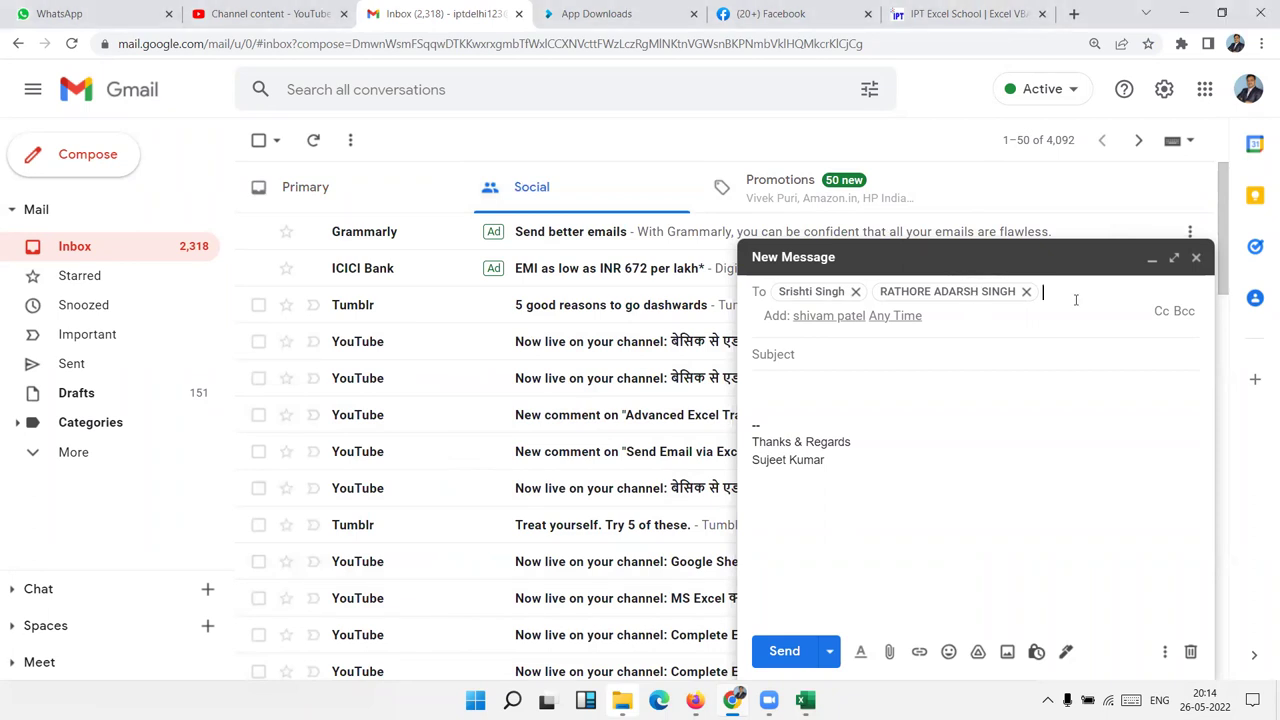
{"action": "type", "text": "kumar"}
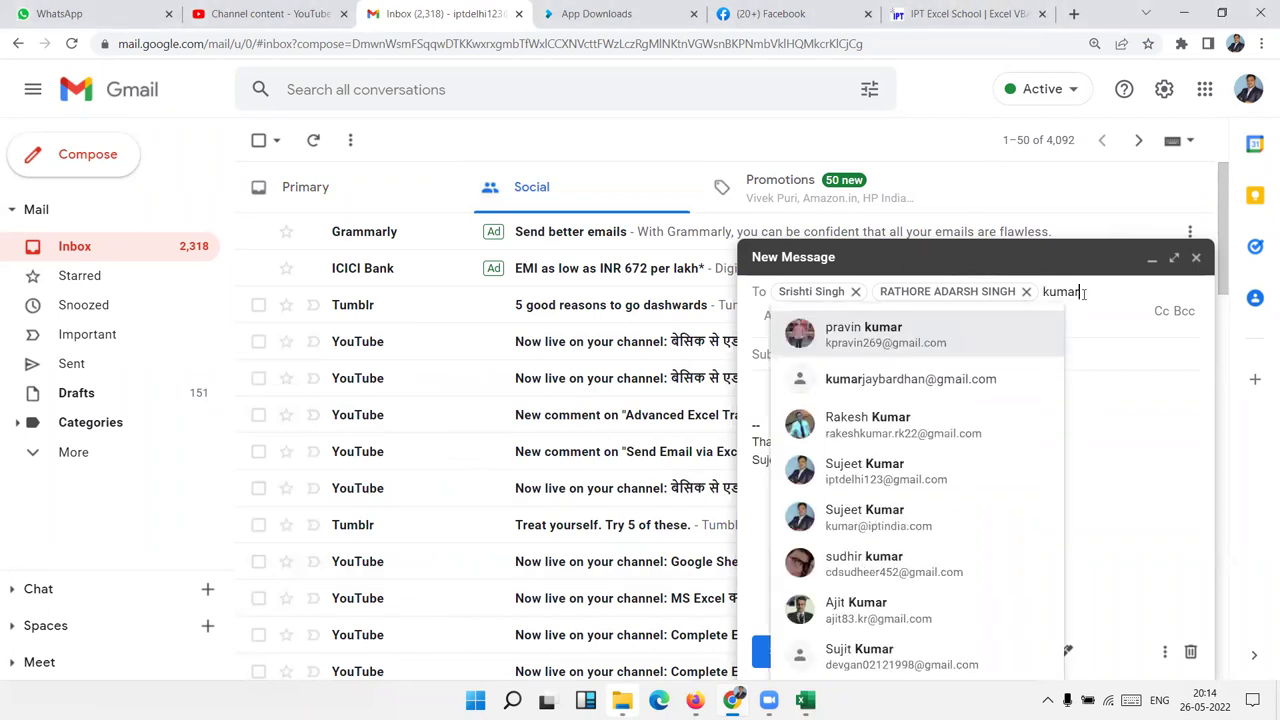
{"action": "left_click", "coordinate": [1018, 370]}
{"action": "type", "text": "a"}
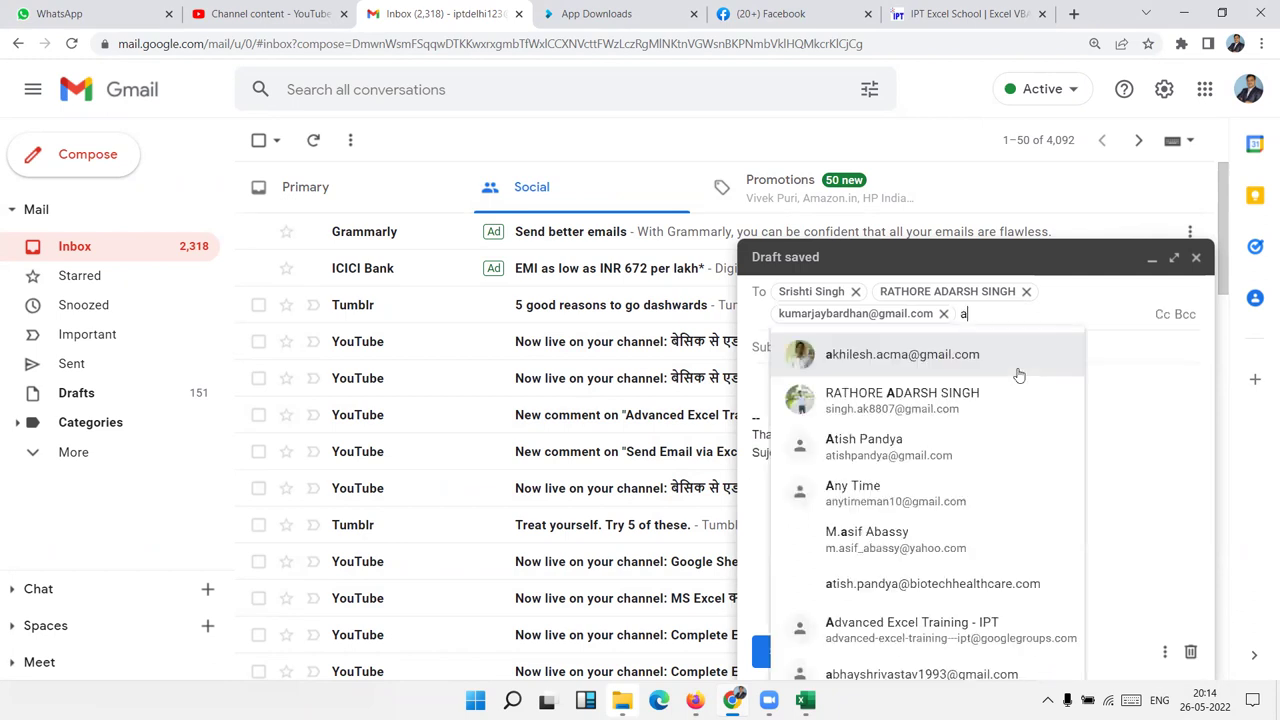
{"action": "type", "text": "b"}
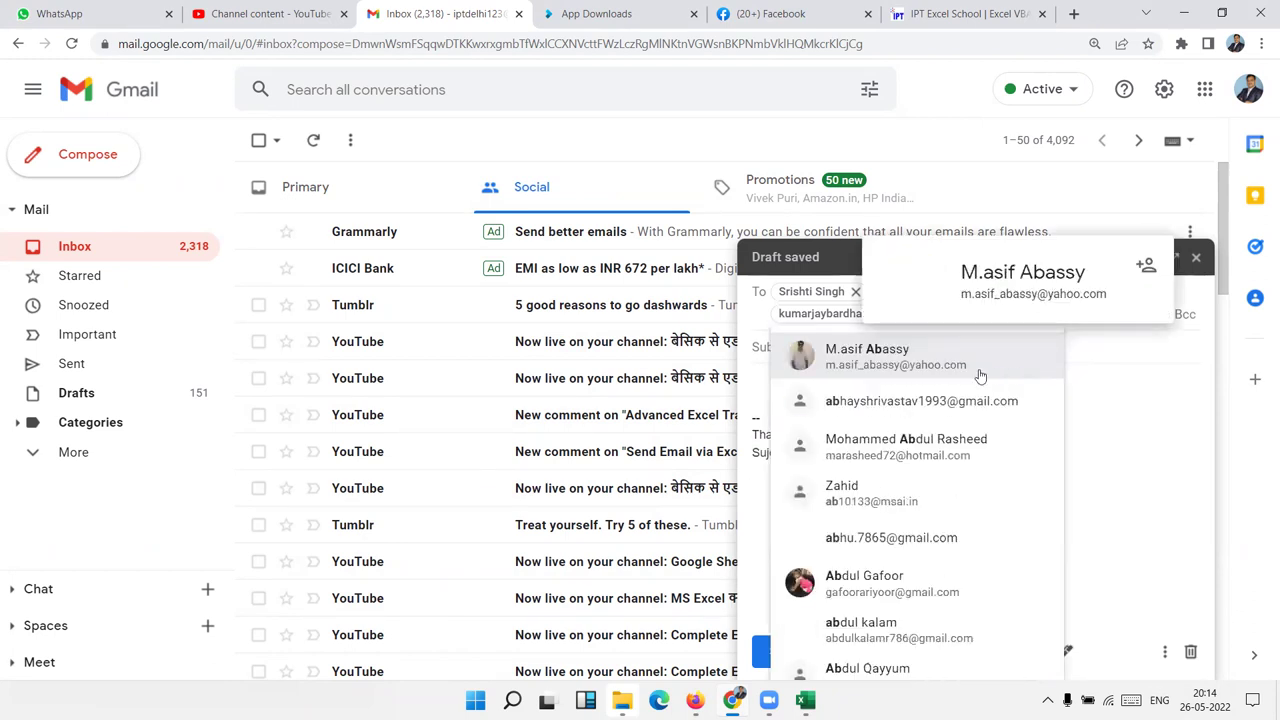
{"action": "left_click", "coordinate": [970, 371]}
{"action": "left_click", "coordinate": [819, 368]}
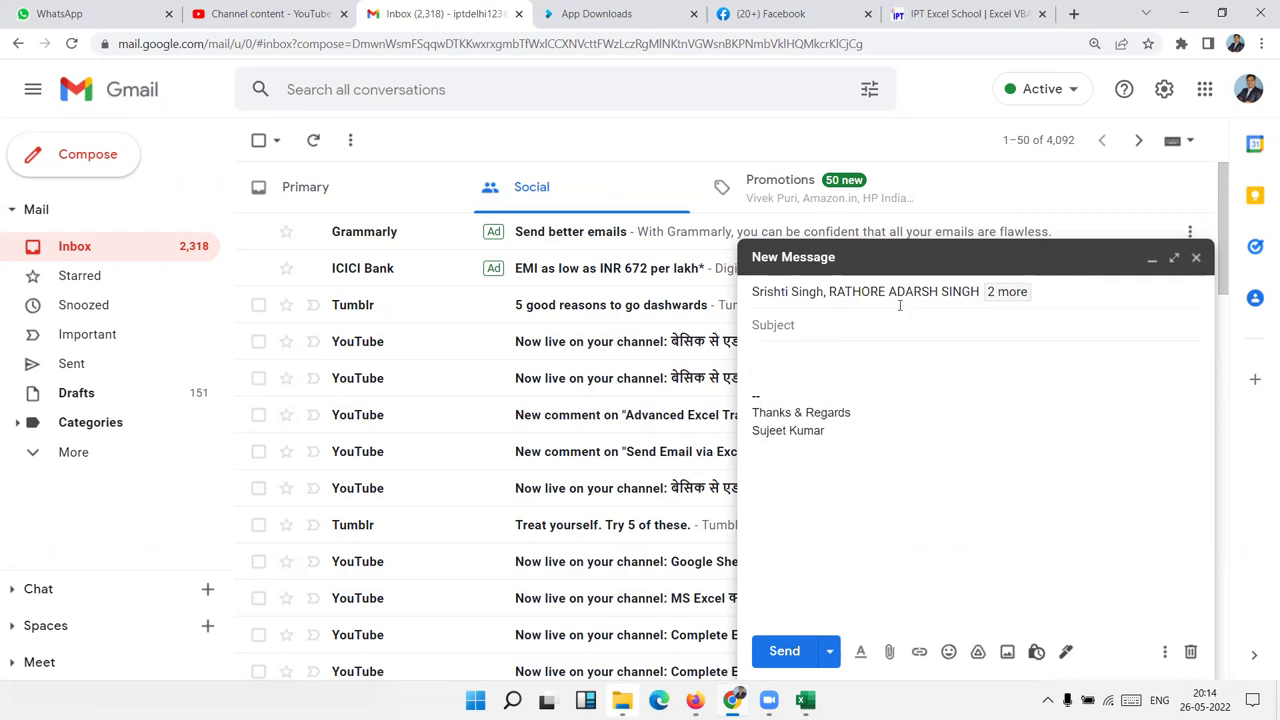
Expand the recipients line to verify all four addresses, then move to the subject
{"action": "left_click", "coordinate": [973, 300]}
{"action": "mouse_move", "coordinate": [1005, 314]}
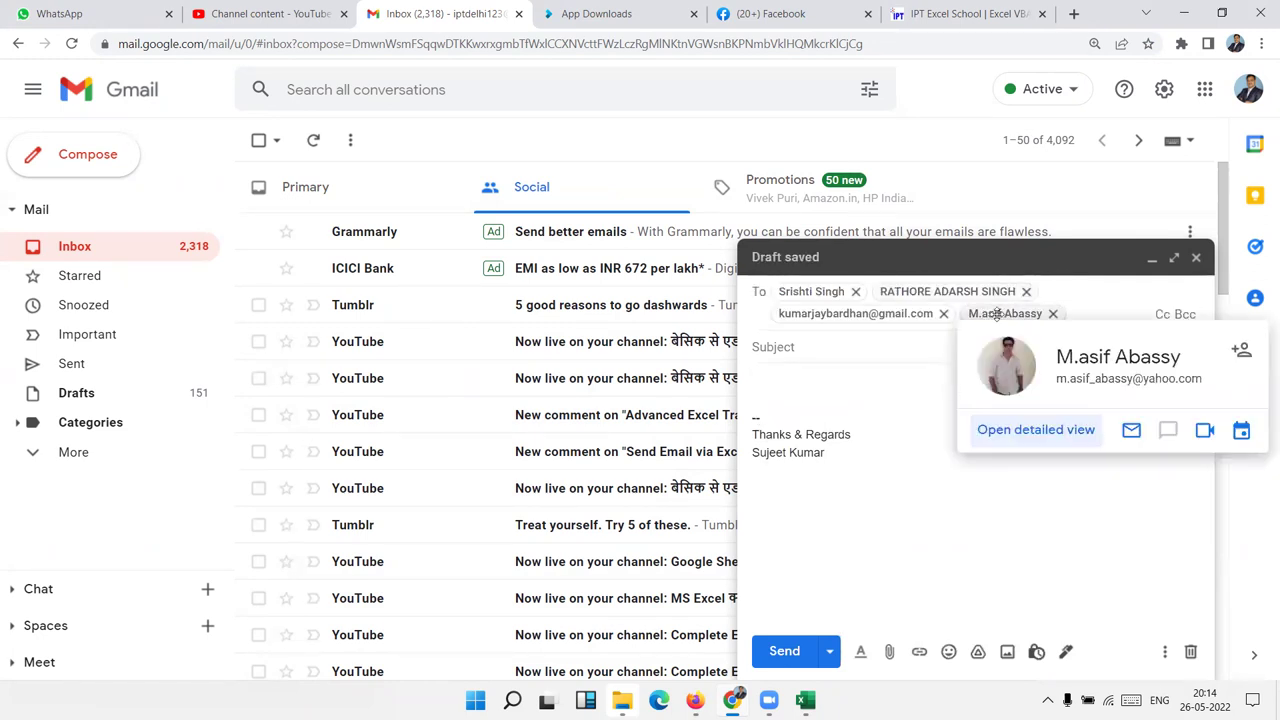
{"action": "double_click", "coordinate": [997, 313]}
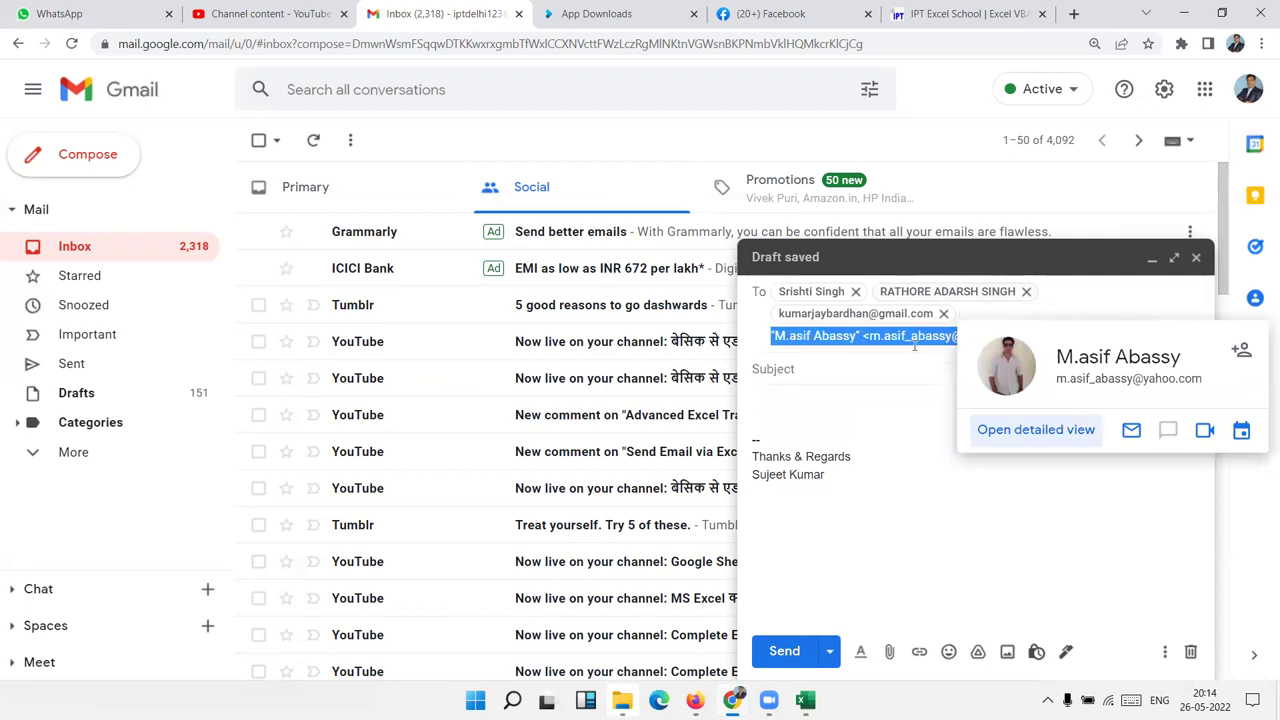
{"action": "left_click", "coordinate": [830, 383]}
{"action": "left_click", "coordinate": [816, 346]}
Enter the subject 'File' and briefly check the Bio-Att workbook in Excel
{"action": "type", "text": "Fi"}
{"action": "left_click", "coordinate": [765, 364]}
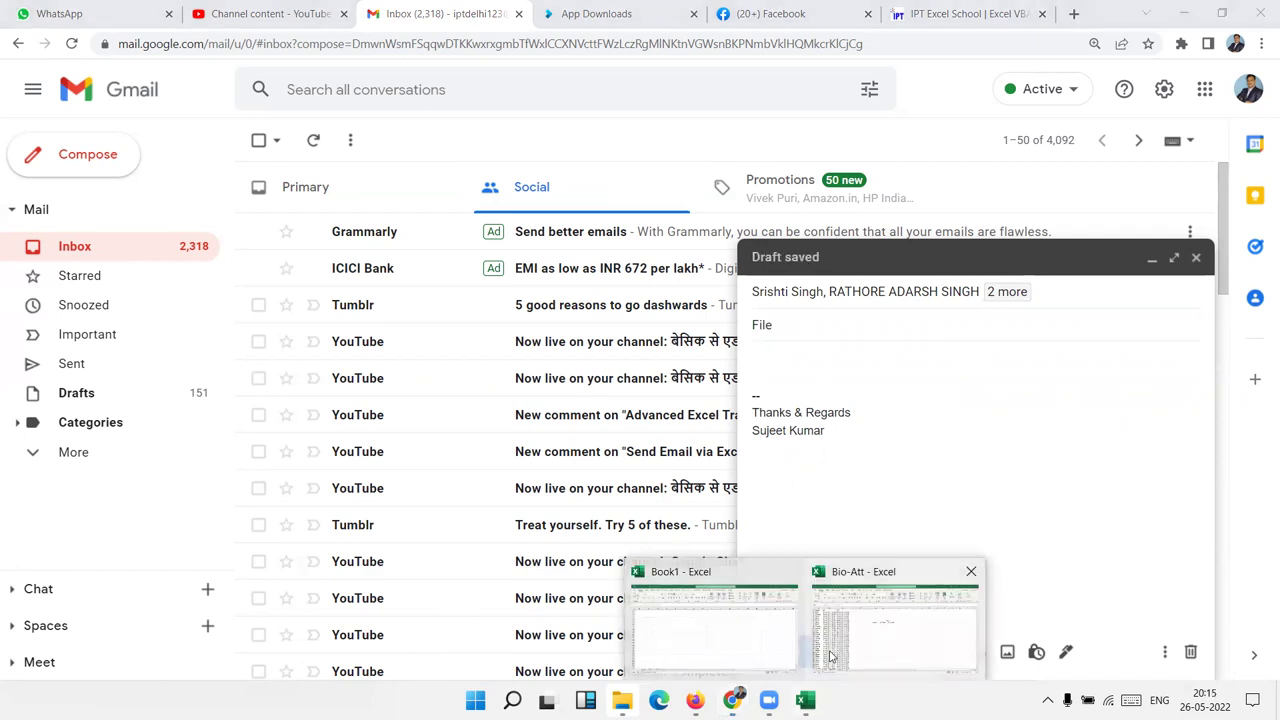
{"action": "mouse_move", "coordinate": [805, 700]}
{"action": "left_click", "coordinate": [822, 657]}
{"action": "left_click", "coordinate": [215, 246]}
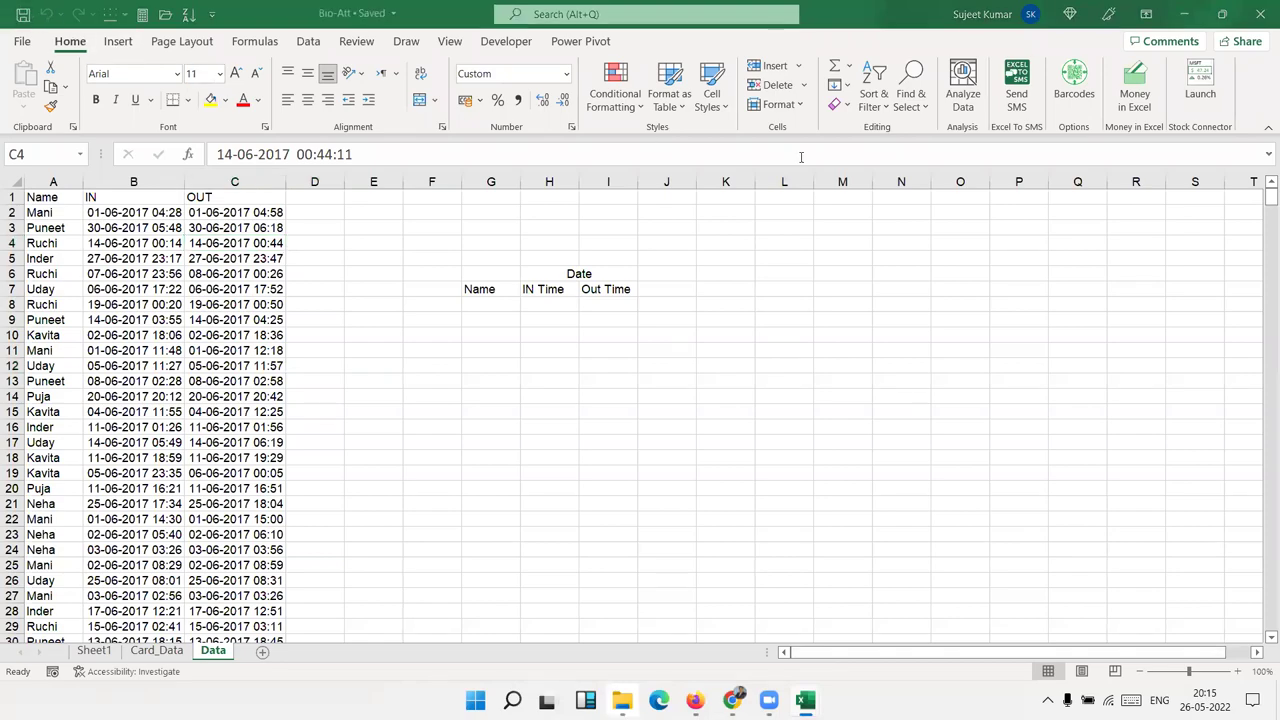
{"action": "key", "text": "alt+Tab"}
Attach Bio-Att.xlsm from Downloads and send the email
{"action": "left_click", "coordinate": [887, 652]}
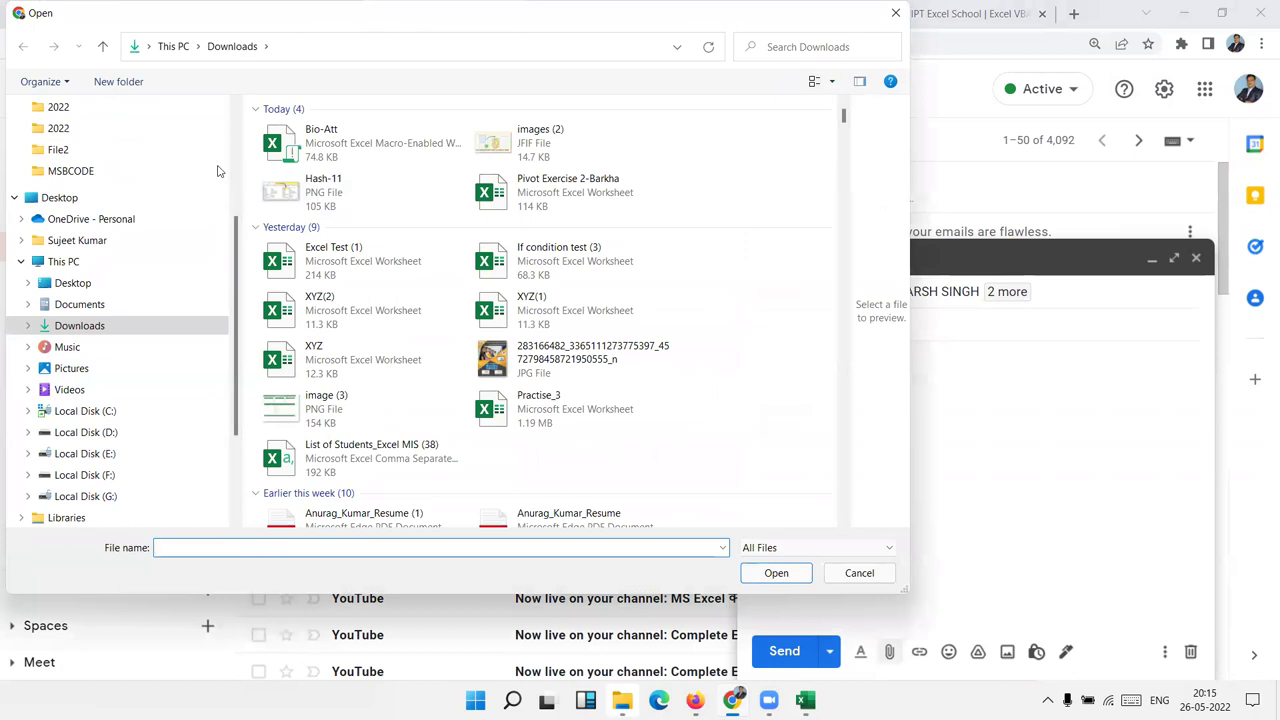
{"action": "left_click", "coordinate": [321, 143]}
{"action": "left_click", "coordinate": [772, 575]}
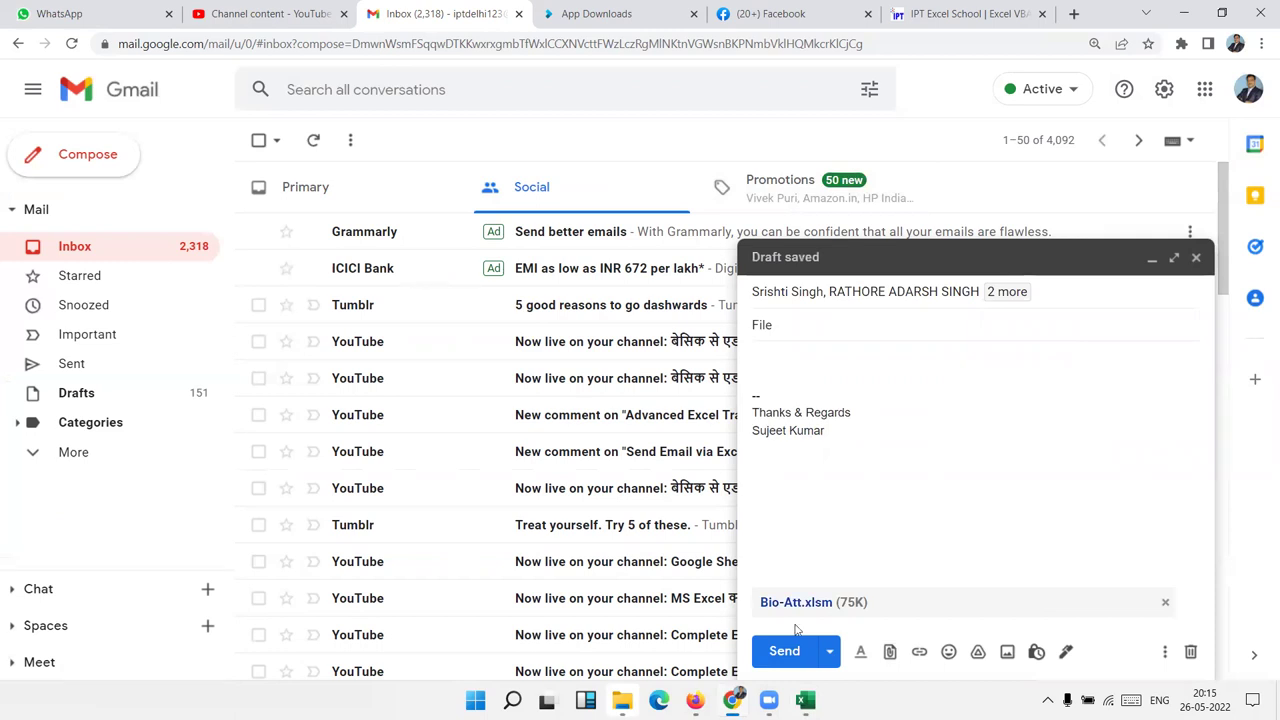
{"action": "left_click", "coordinate": [825, 651]}
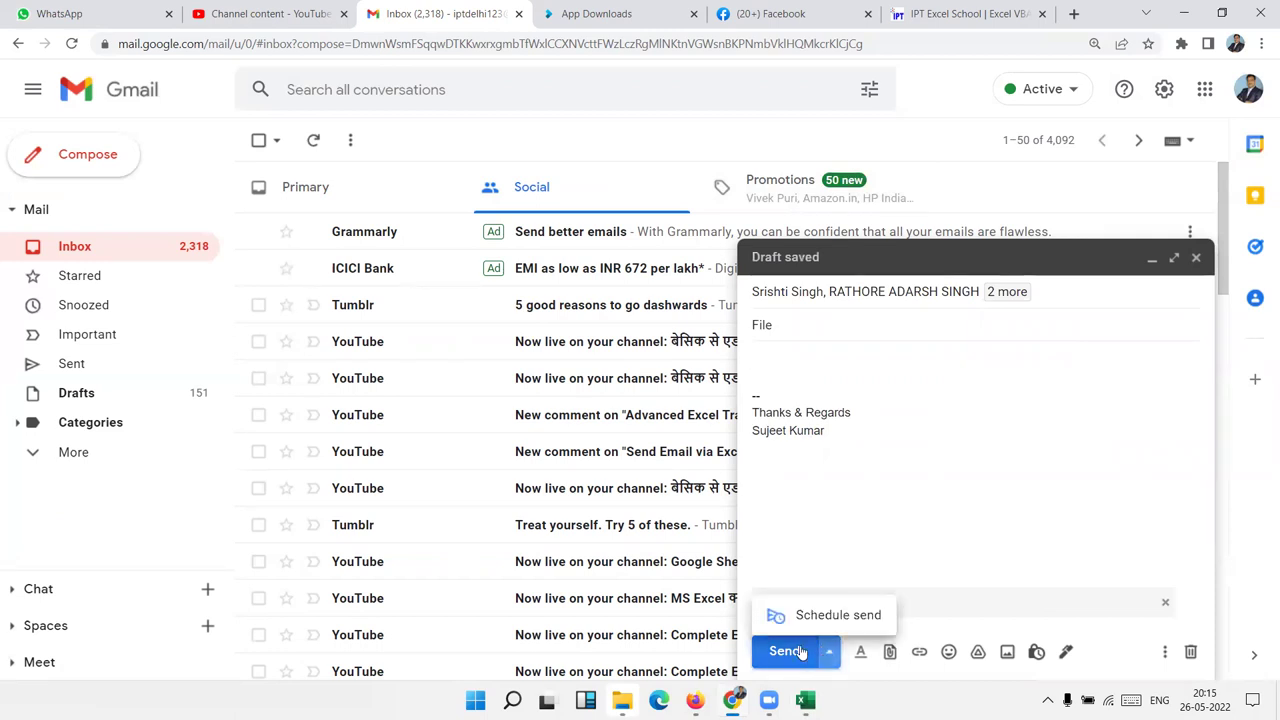
{"action": "left_click", "coordinate": [800, 651]}
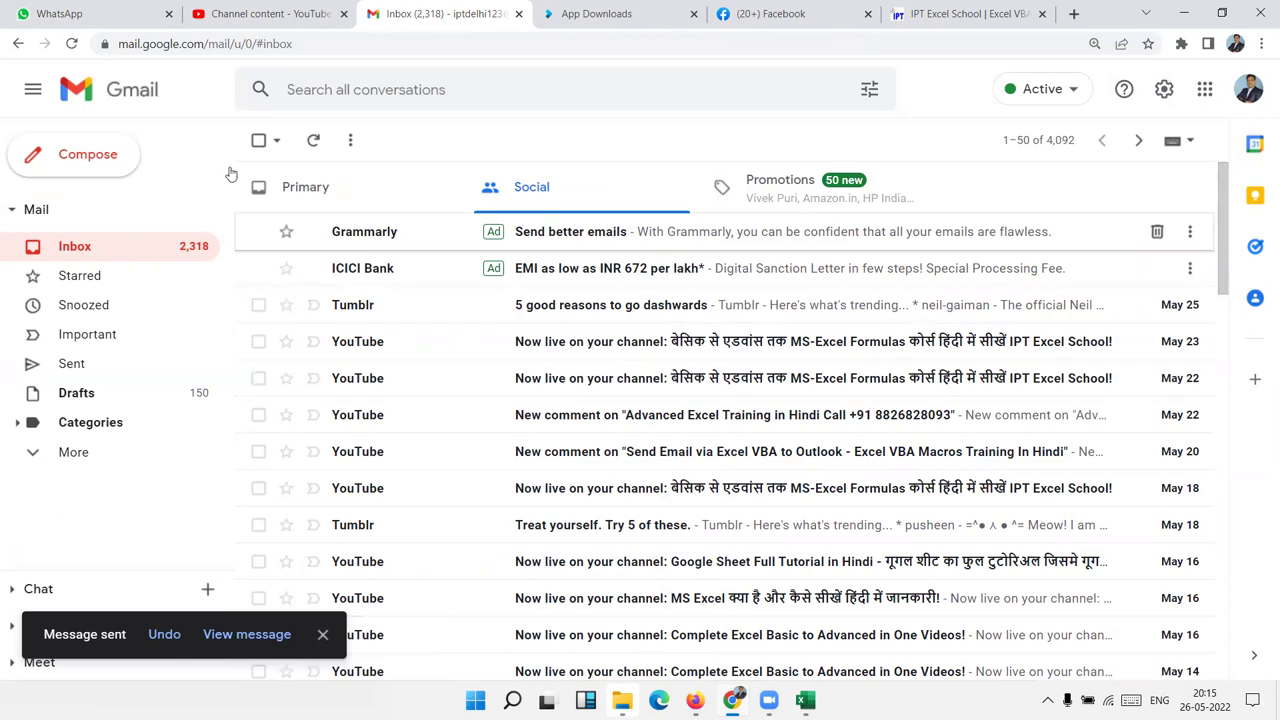
Go to the Sent mail folder in Gmail
{"action": "scroll", "coordinate": [246, 240], "scroll_direction": "down", "scroll_amount": 4}
{"action": "scroll", "coordinate": [260, 246], "scroll_direction": "down", "scroll_amount": 6}
{"action": "scroll", "coordinate": [263, 248], "scroll_direction": "down", "scroll_amount": 3}
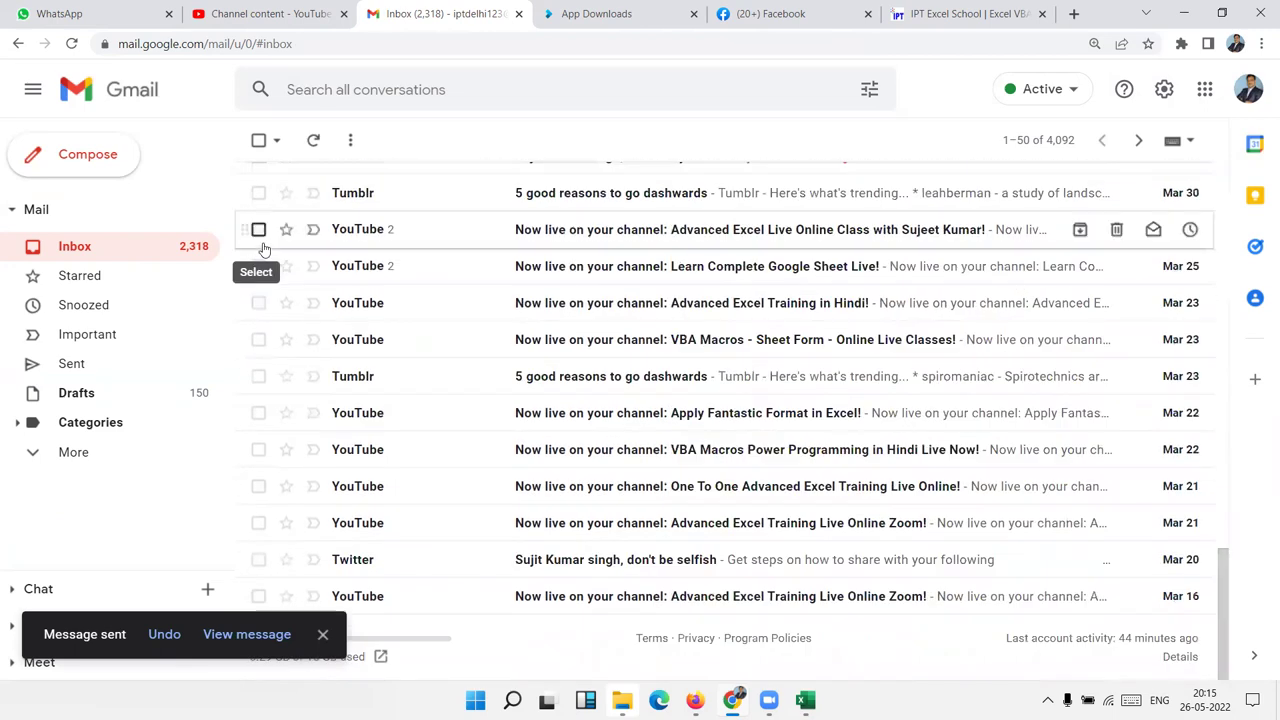
{"action": "scroll", "coordinate": [263, 248], "scroll_direction": "up", "scroll_amount": 7}
{"action": "scroll", "coordinate": [263, 248], "scroll_direction": "down", "scroll_amount": 3}
{"action": "scroll", "coordinate": [263, 248], "scroll_direction": "up", "scroll_amount": 6}
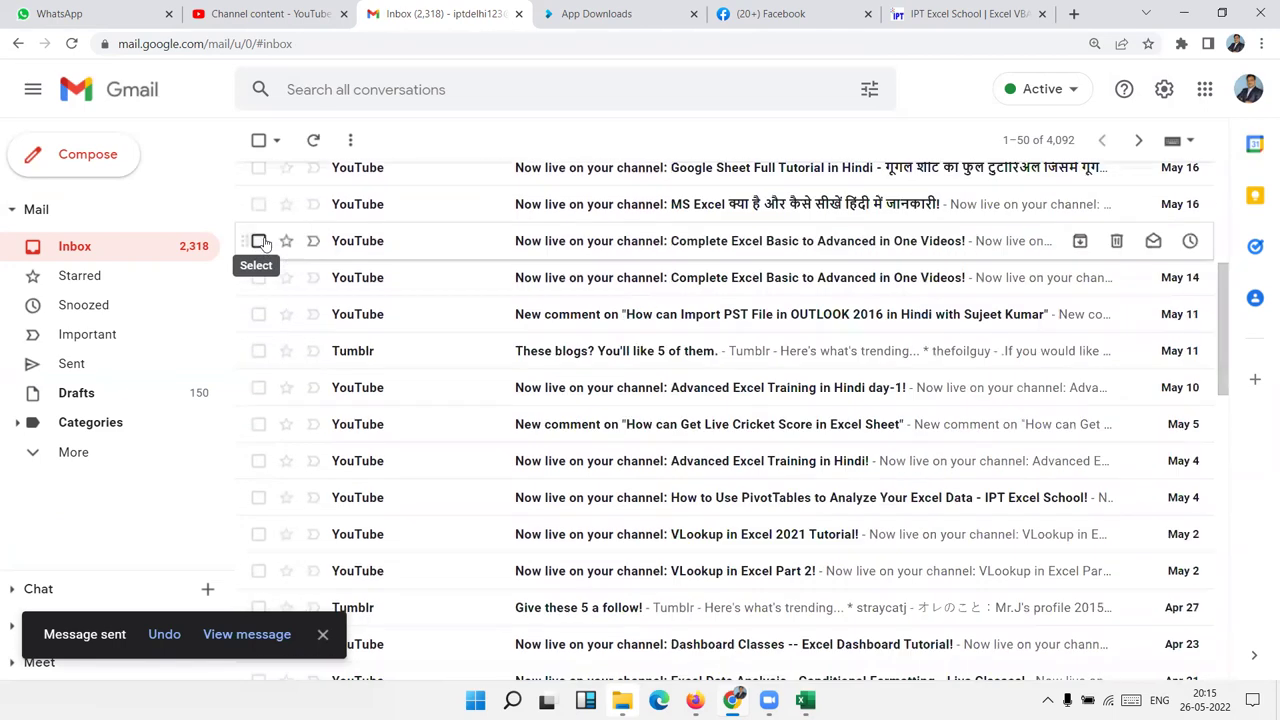
{"action": "scroll", "coordinate": [265, 242], "scroll_direction": "up", "scroll_amount": 4}
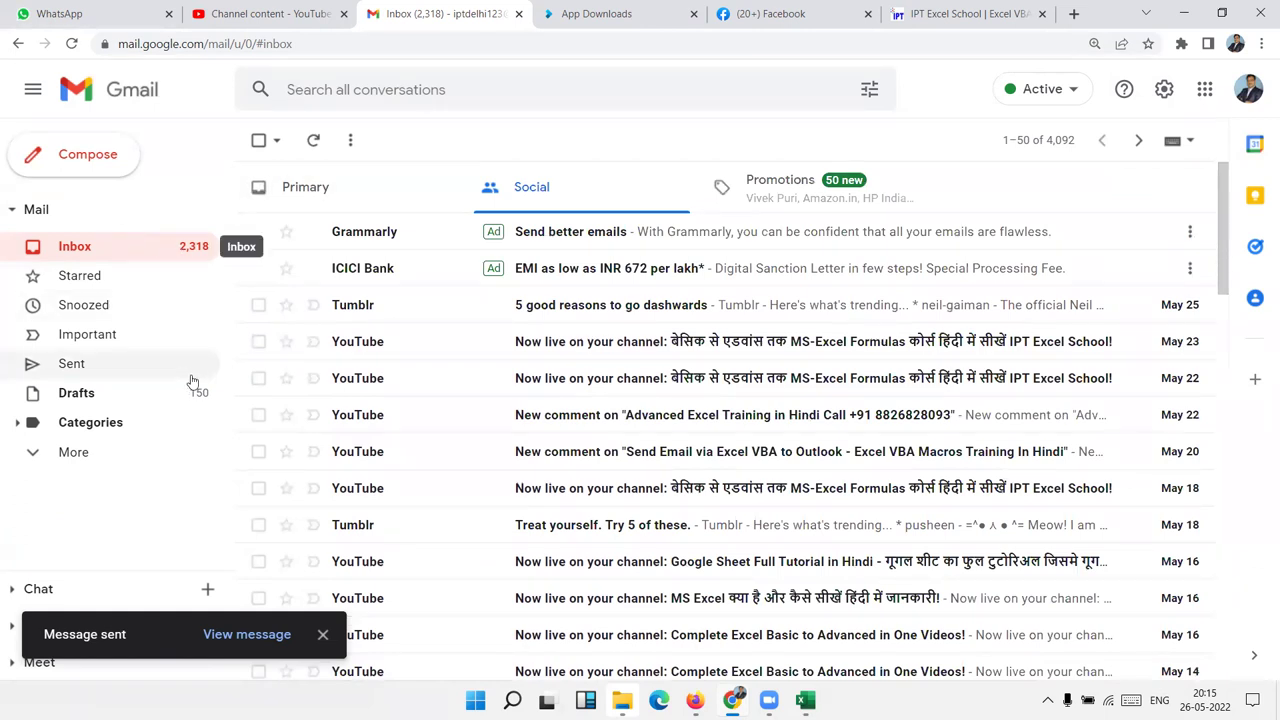
{"action": "left_click", "coordinate": [97, 248]}
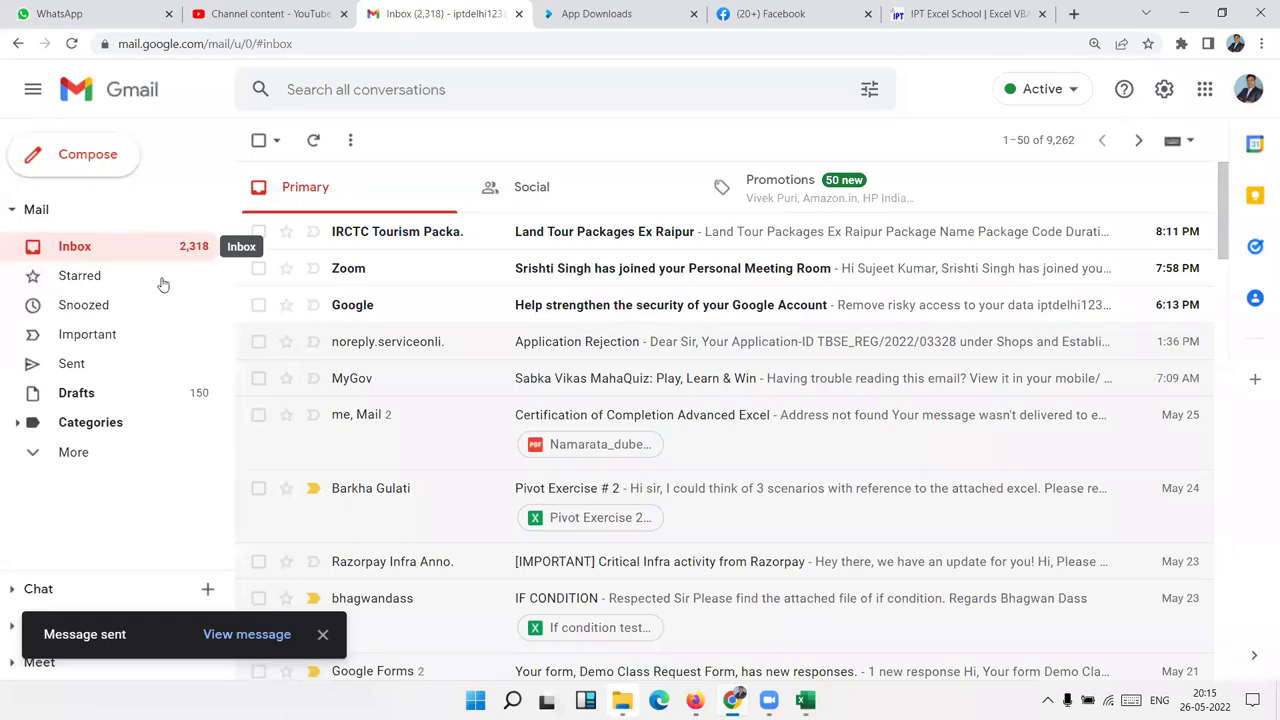
{"action": "left_click", "coordinate": [119, 366]}
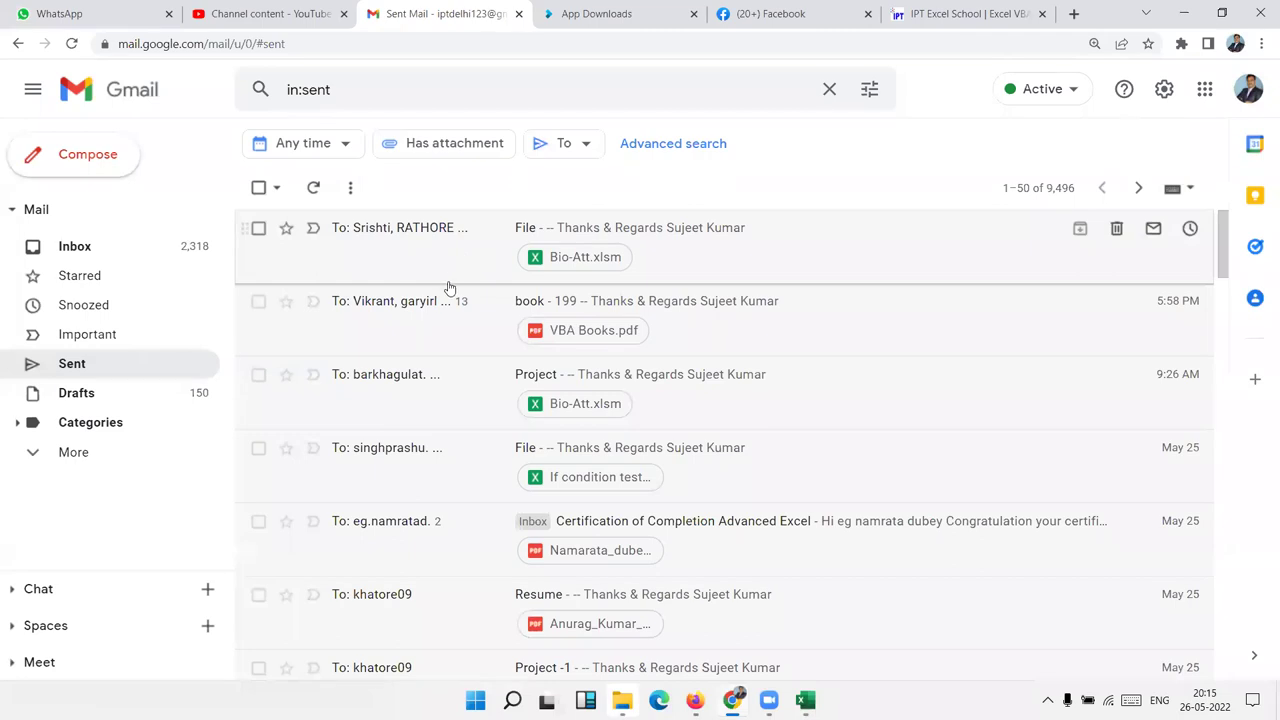
Open the sent File message and start a reply-all with a file attachment
{"action": "left_click", "coordinate": [440, 274]}
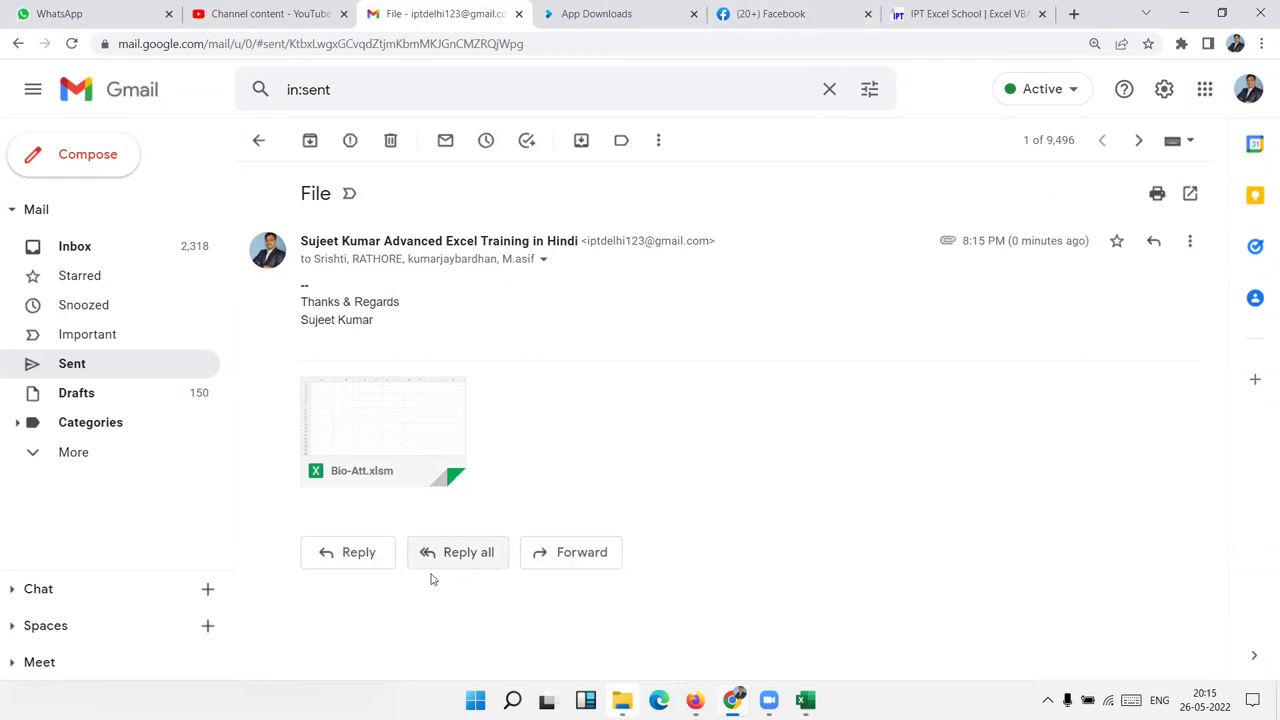
{"action": "left_click", "coordinate": [355, 558]}
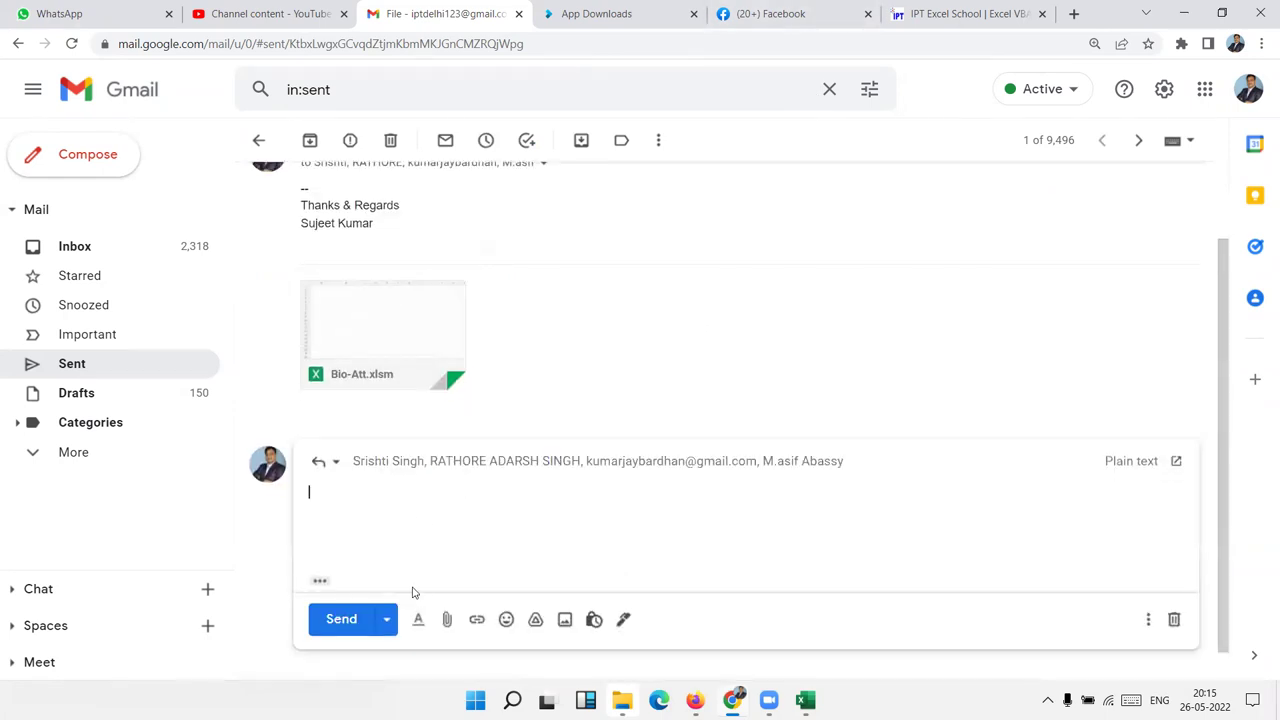
{"action": "left_click", "coordinate": [450, 620]}
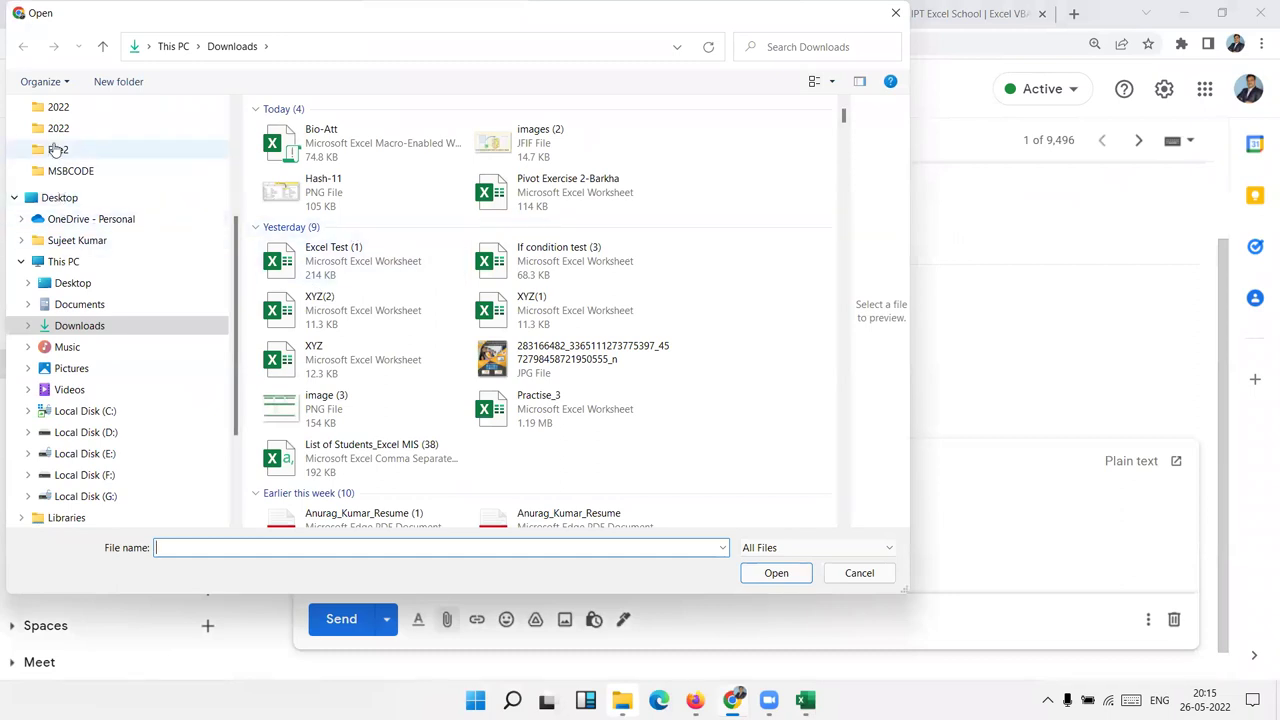
Browse to the 2022 folder on Local Disk (F:) in the file picker
{"action": "left_click", "coordinate": [110, 436]}
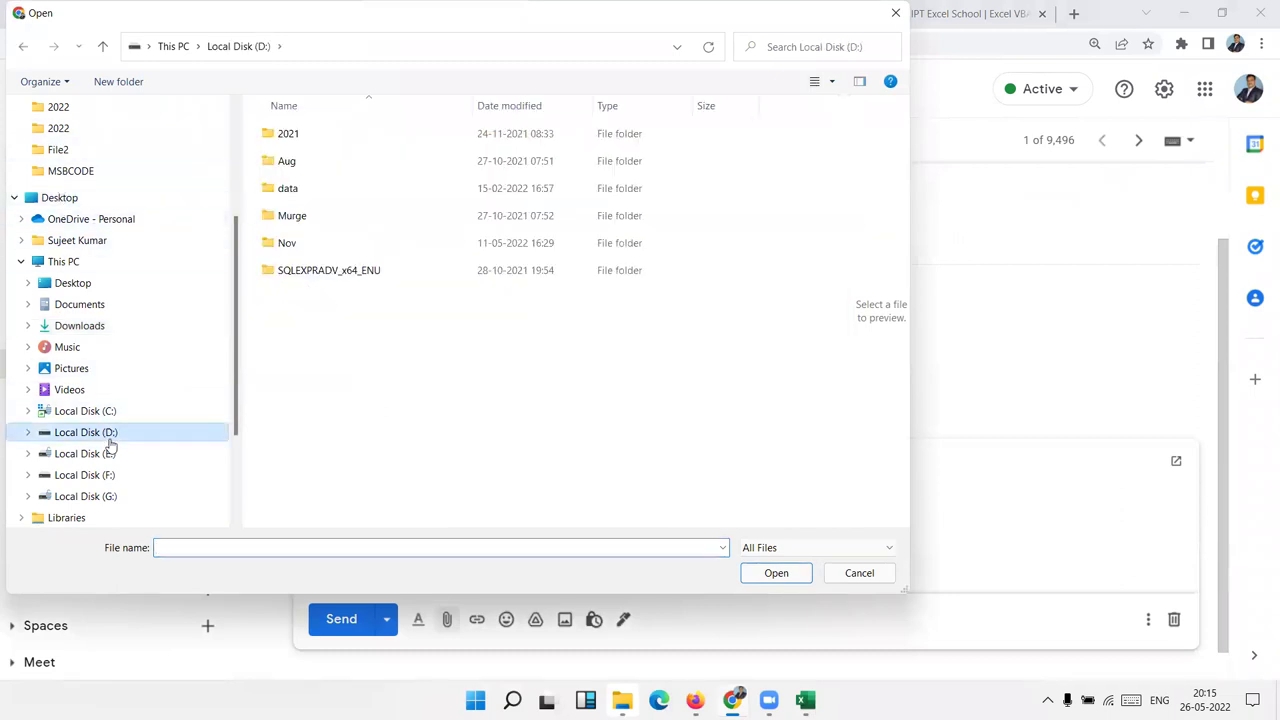
{"action": "left_click", "coordinate": [97, 476]}
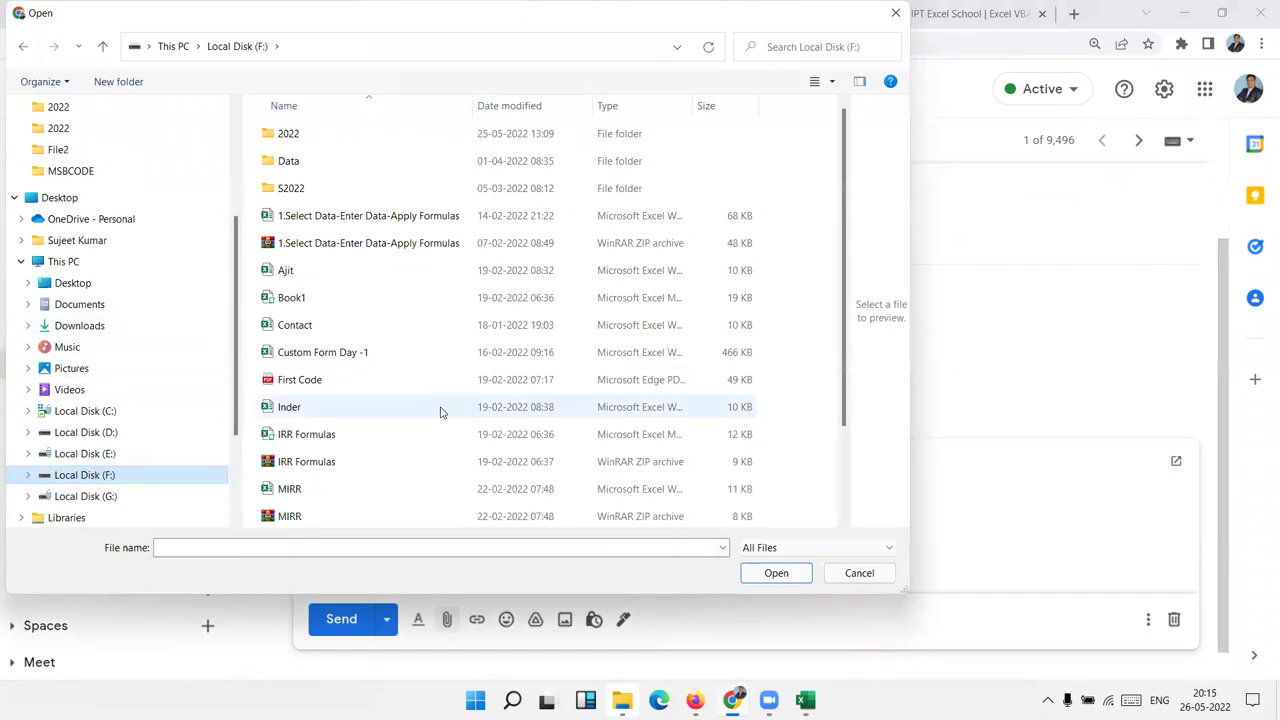
{"action": "scroll", "coordinate": [440, 408], "scroll_direction": "down", "scroll_amount": 1}
{"action": "scroll", "coordinate": [443, 413], "scroll_direction": "up", "scroll_amount": 1}
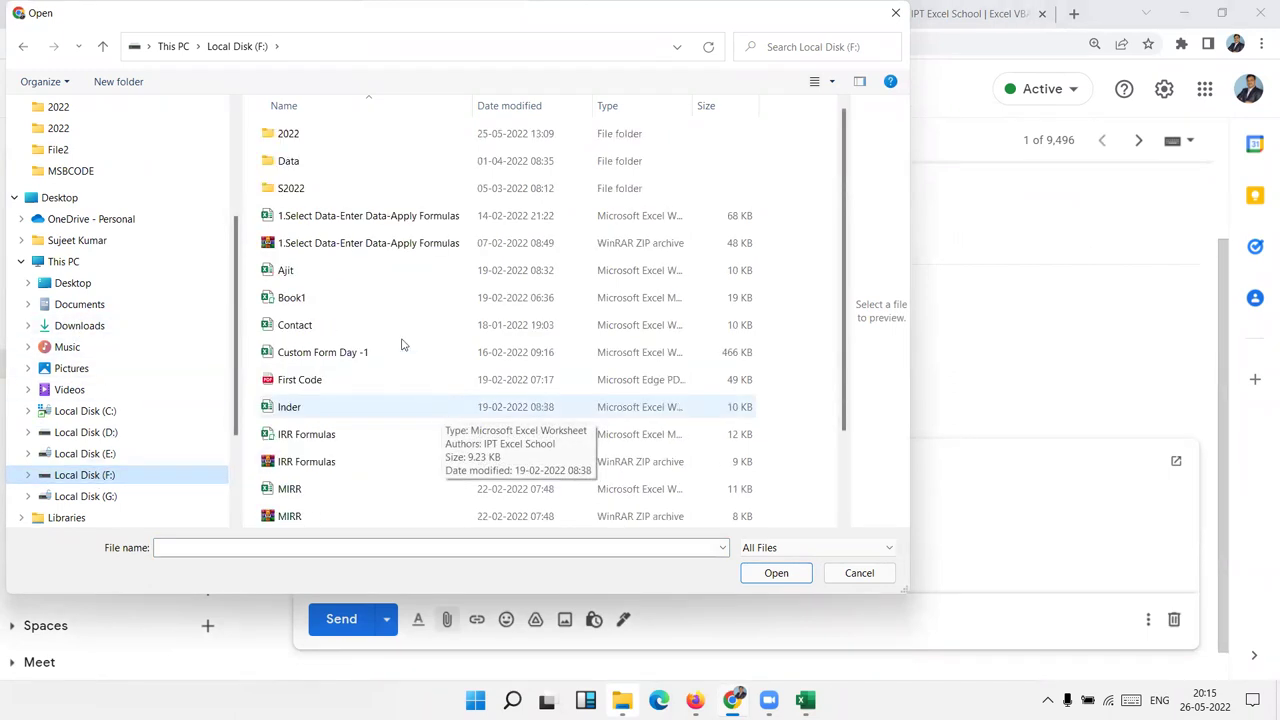
{"action": "double_click", "coordinate": [306, 142]}
Attach Pivot_Dashboar_Sales_2021, send the reply, and minimize to the desktop
{"action": "left_click", "coordinate": [334, 193]}
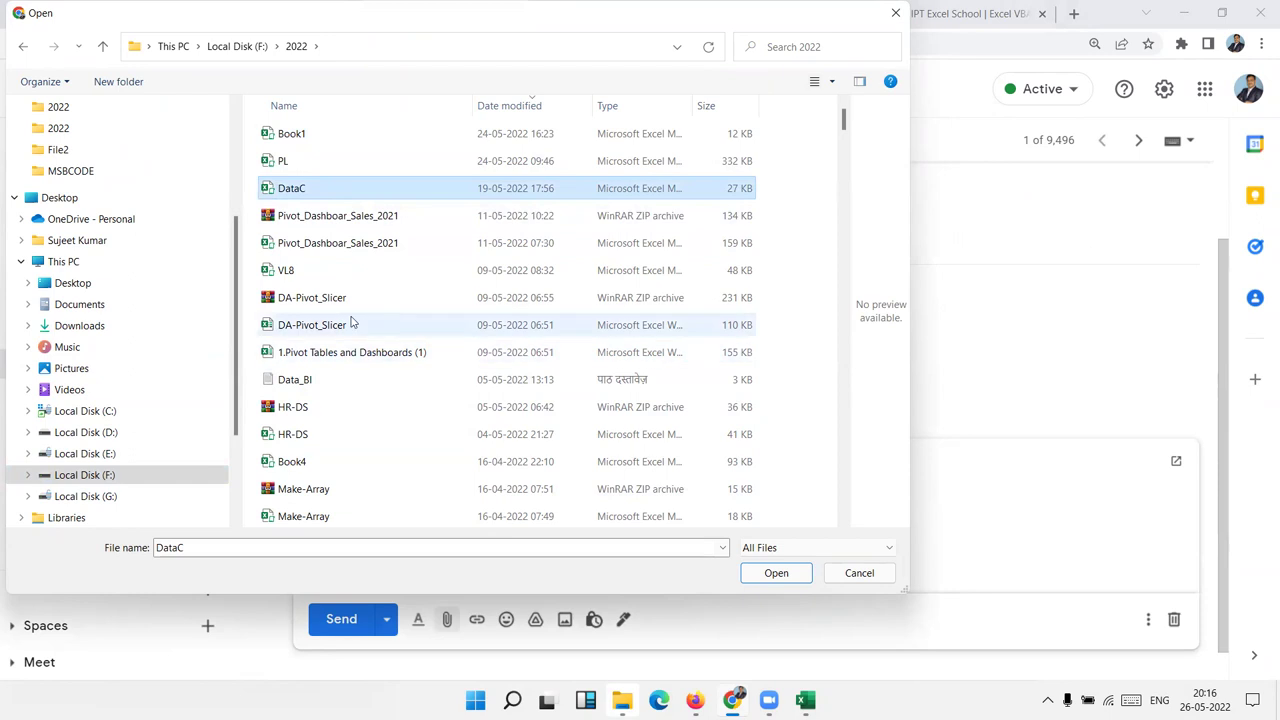
{"action": "scroll", "coordinate": [343, 320], "scroll_direction": "down", "scroll_amount": 3}
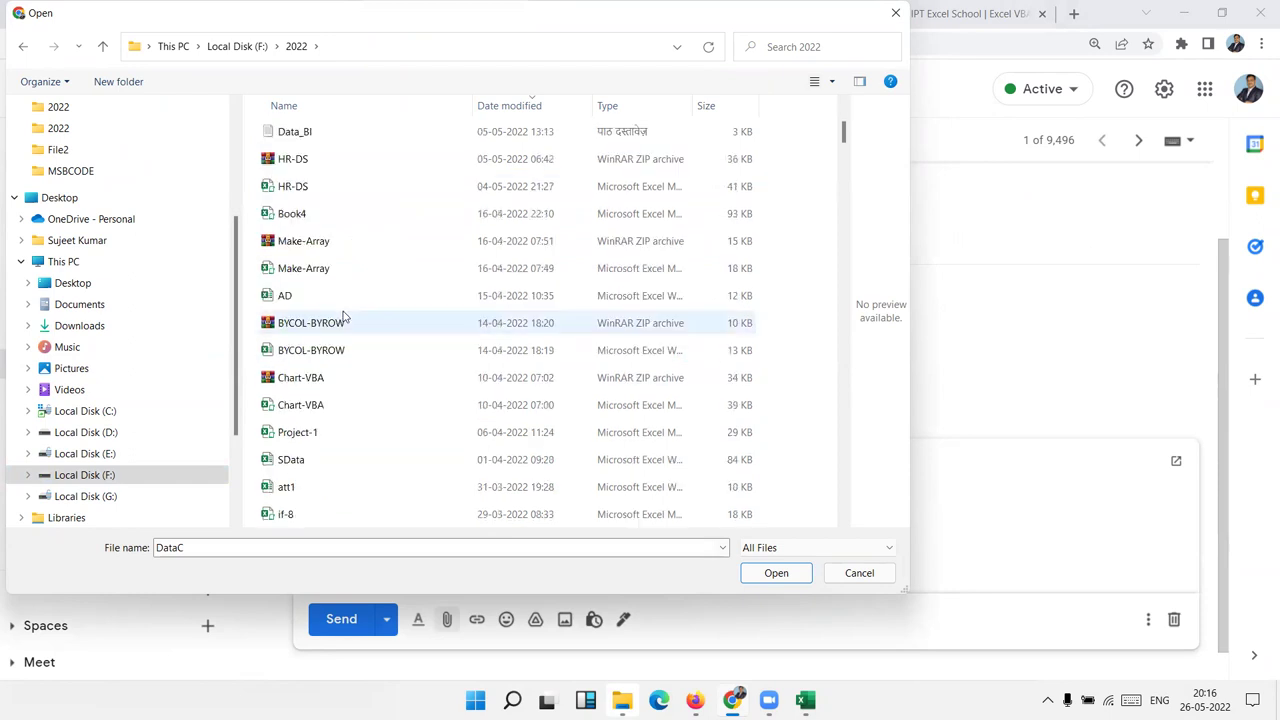
{"action": "left_click", "coordinate": [389, 463]}
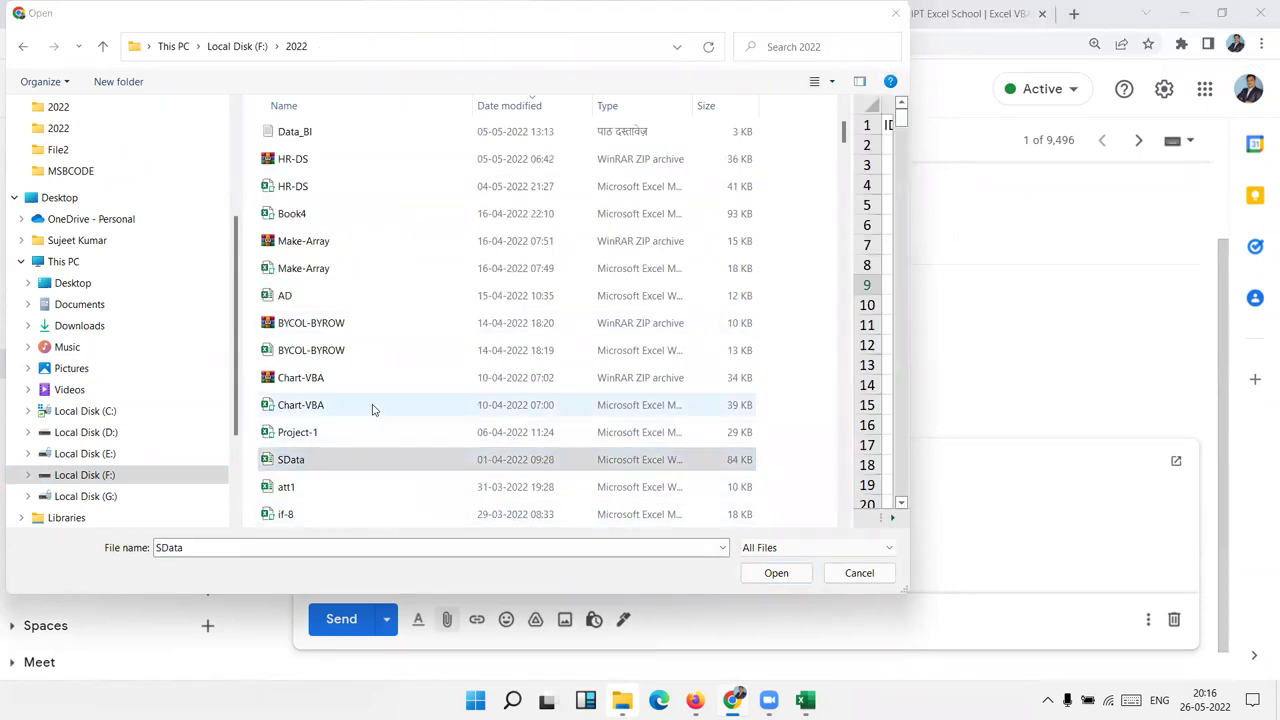
{"action": "scroll", "coordinate": [372, 409], "scroll_direction": "up", "scroll_amount": 3}
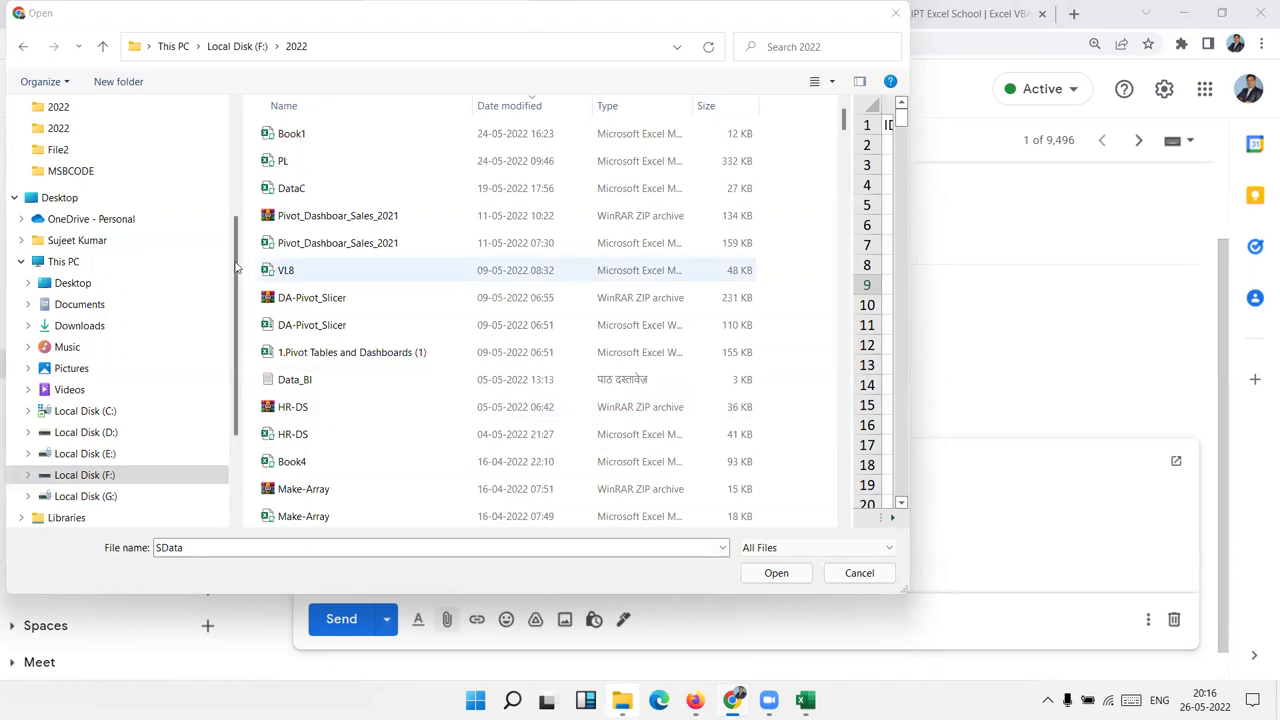
{"action": "left_click", "coordinate": [310, 248]}
{"action": "left_click", "coordinate": [776, 573]}
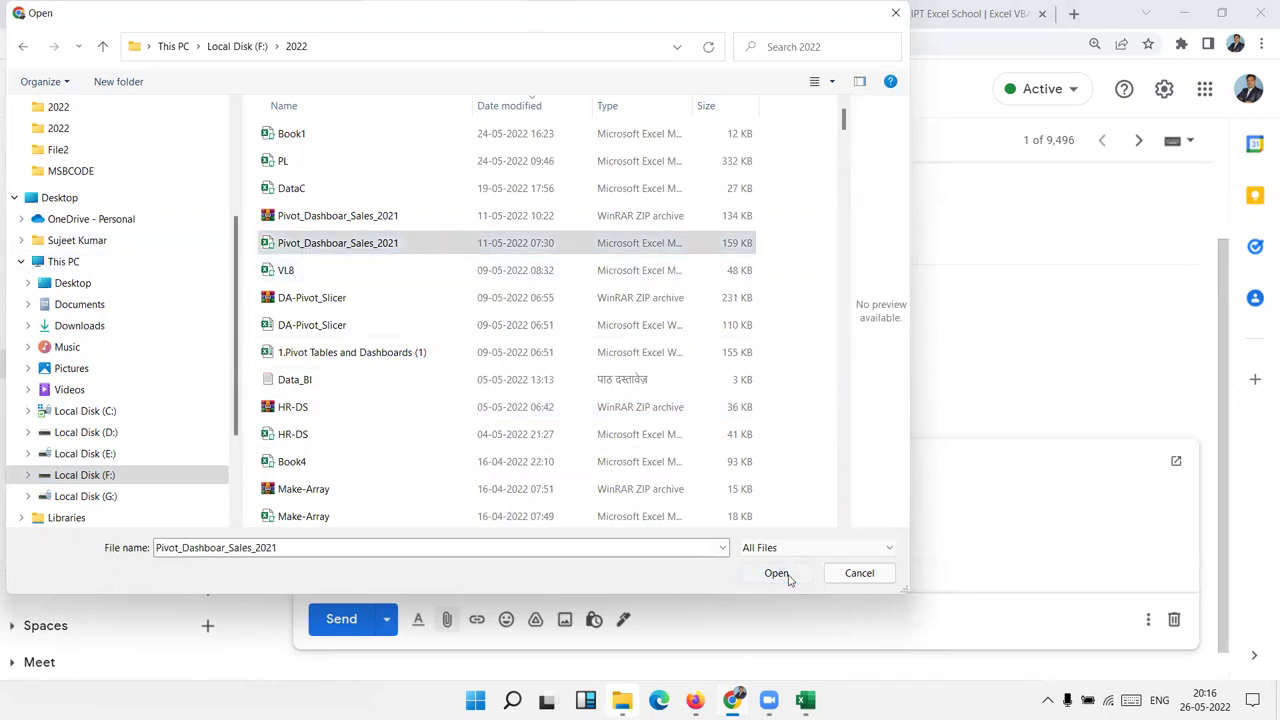
{"action": "left_click", "coordinate": [341, 611]}
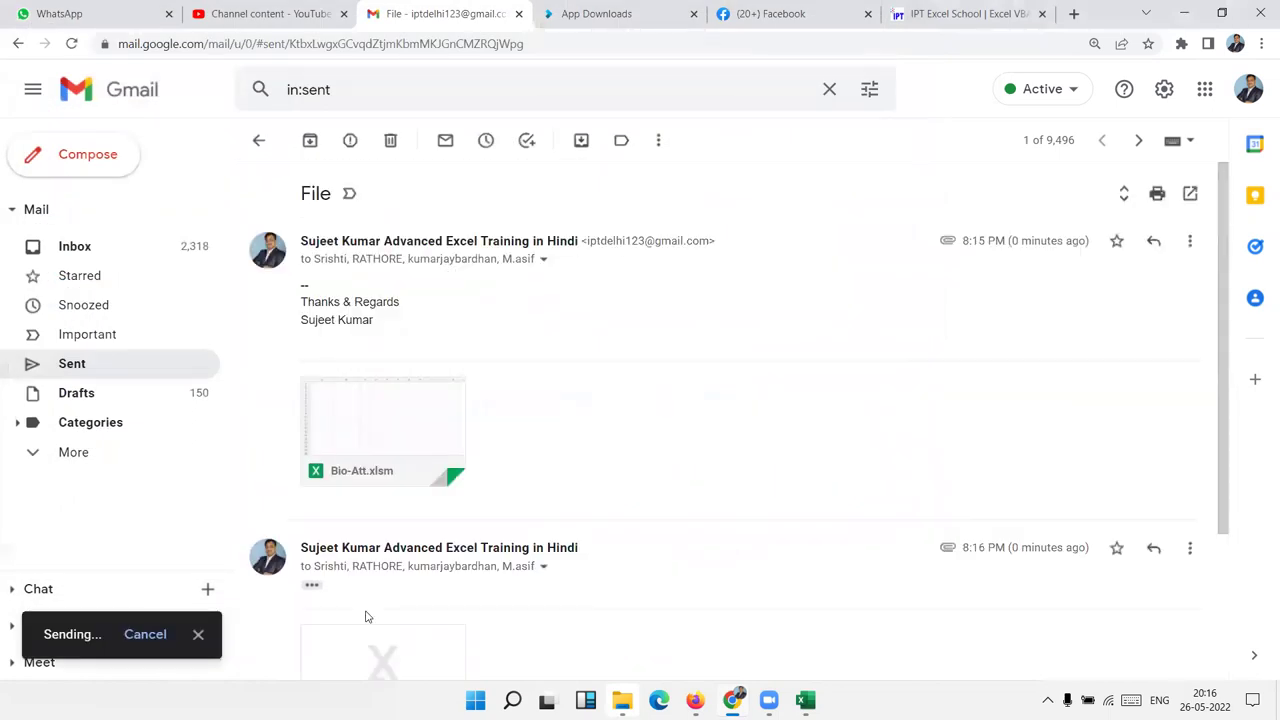
{"action": "key", "text": "super+d"}
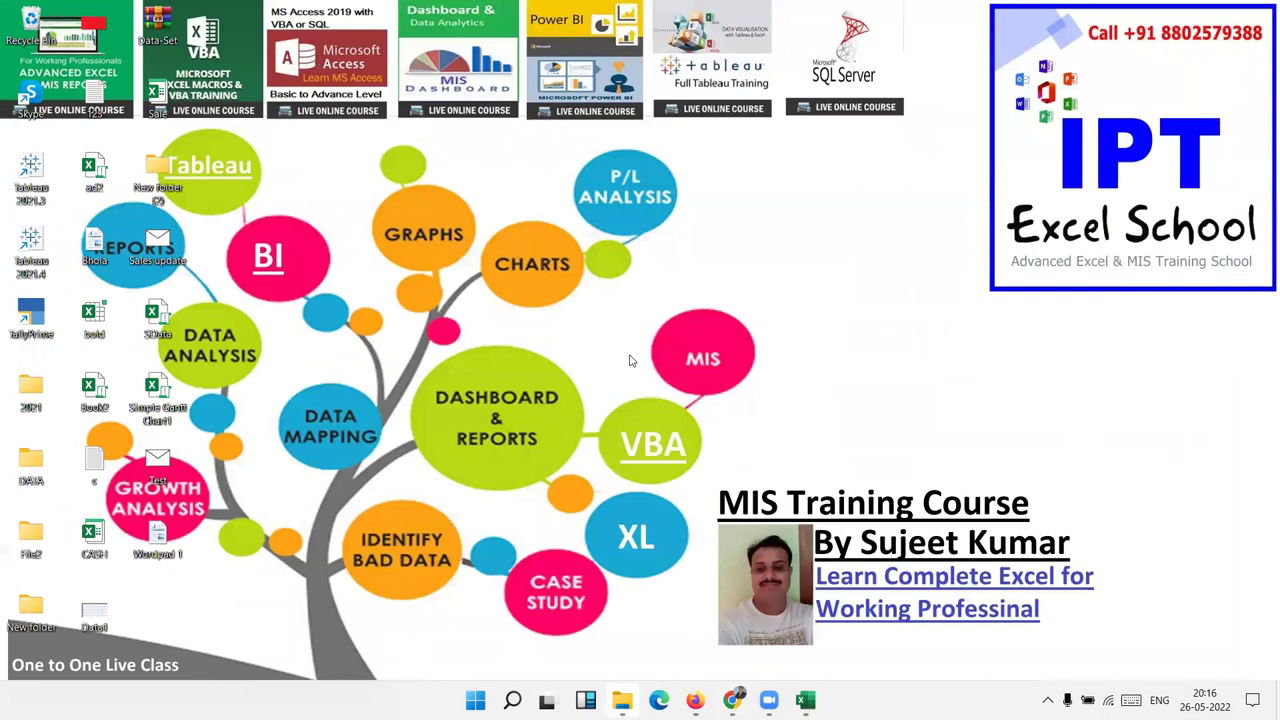